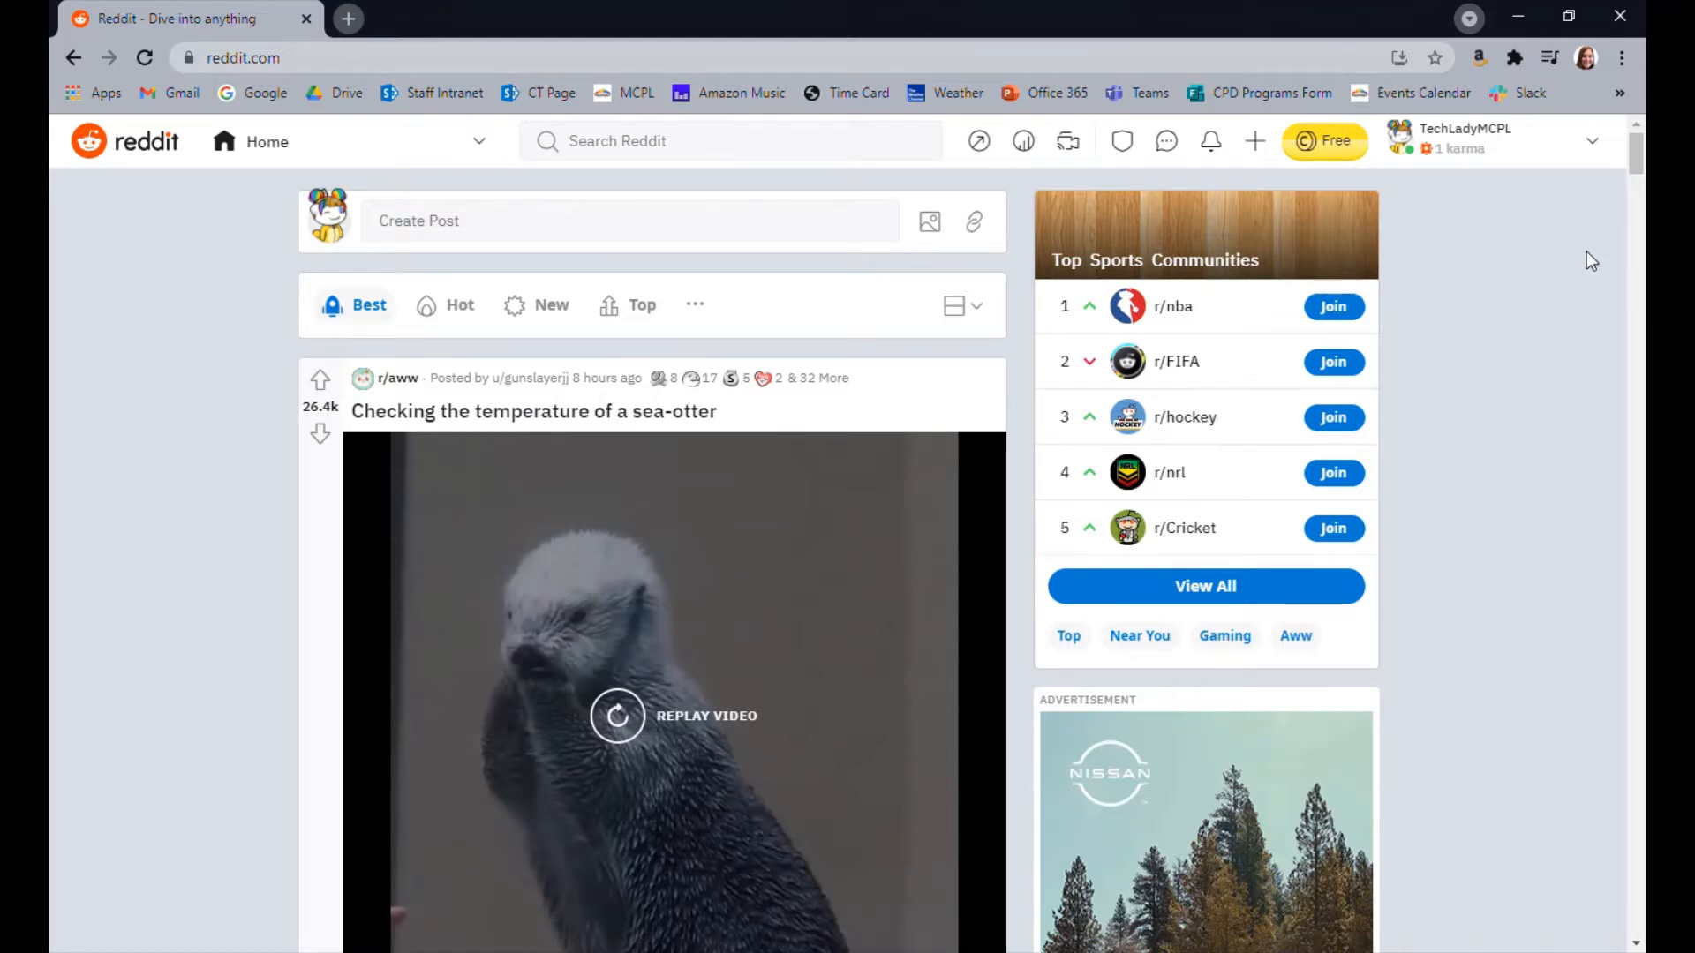
Look through the communities, feeds and other options in the Home navigation list
click(318, 152)
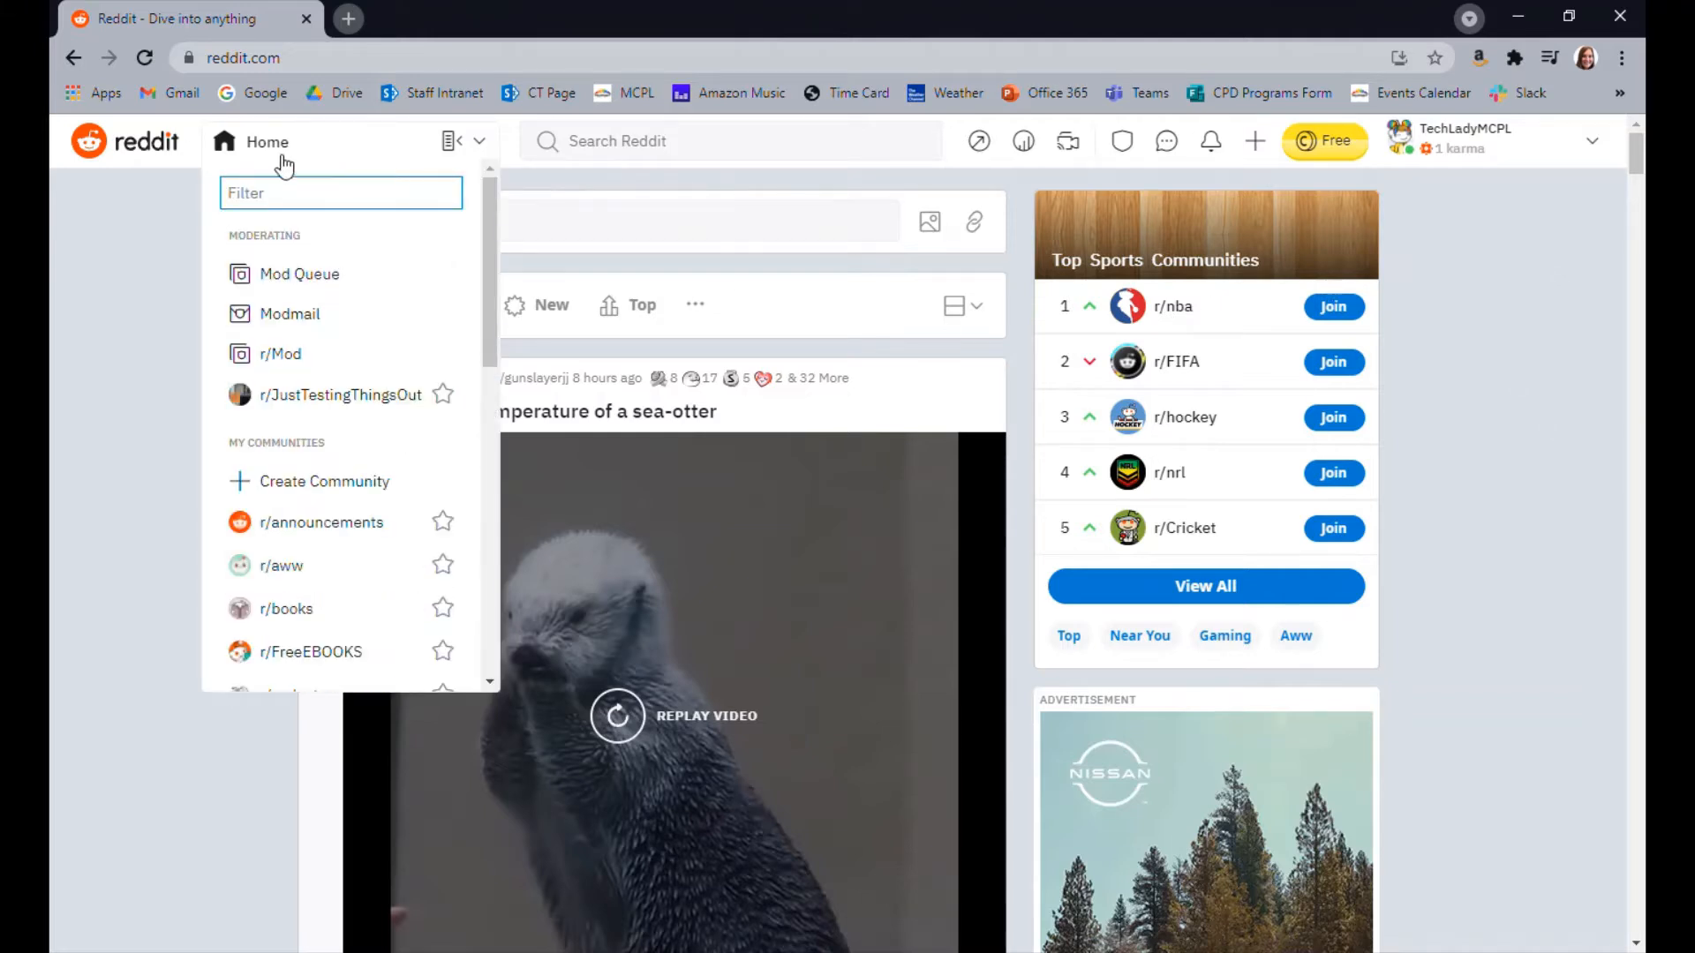
scroll(321, 341, down, 8)
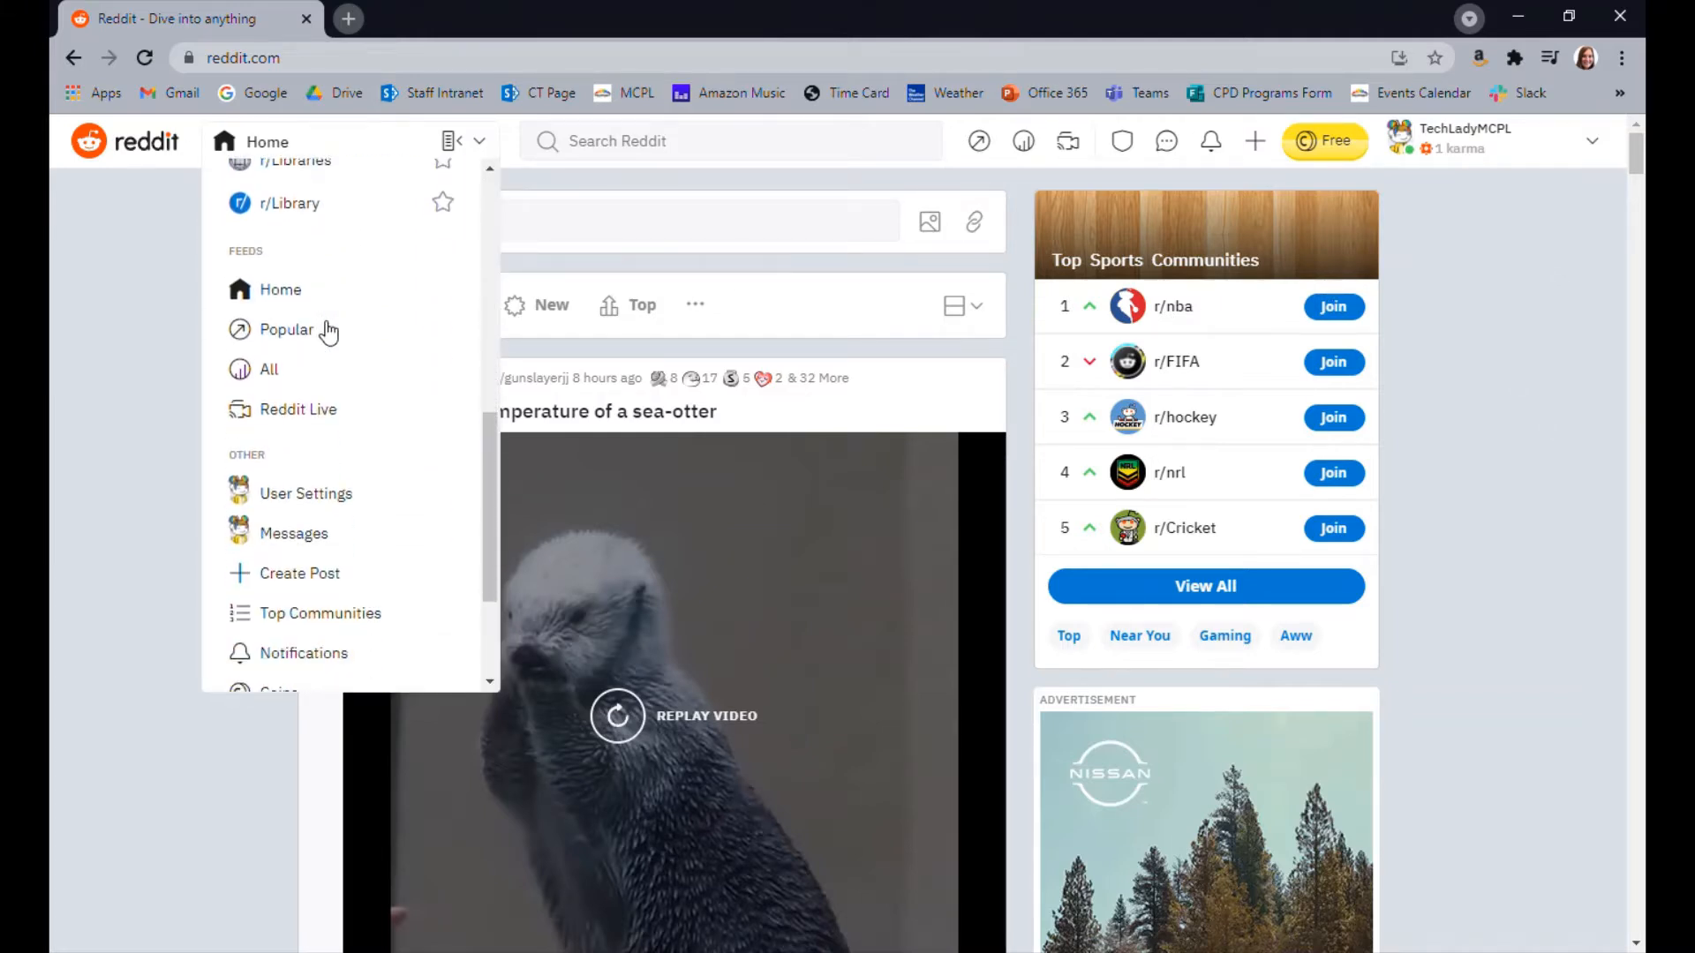
scroll(367, 397, down, 3)
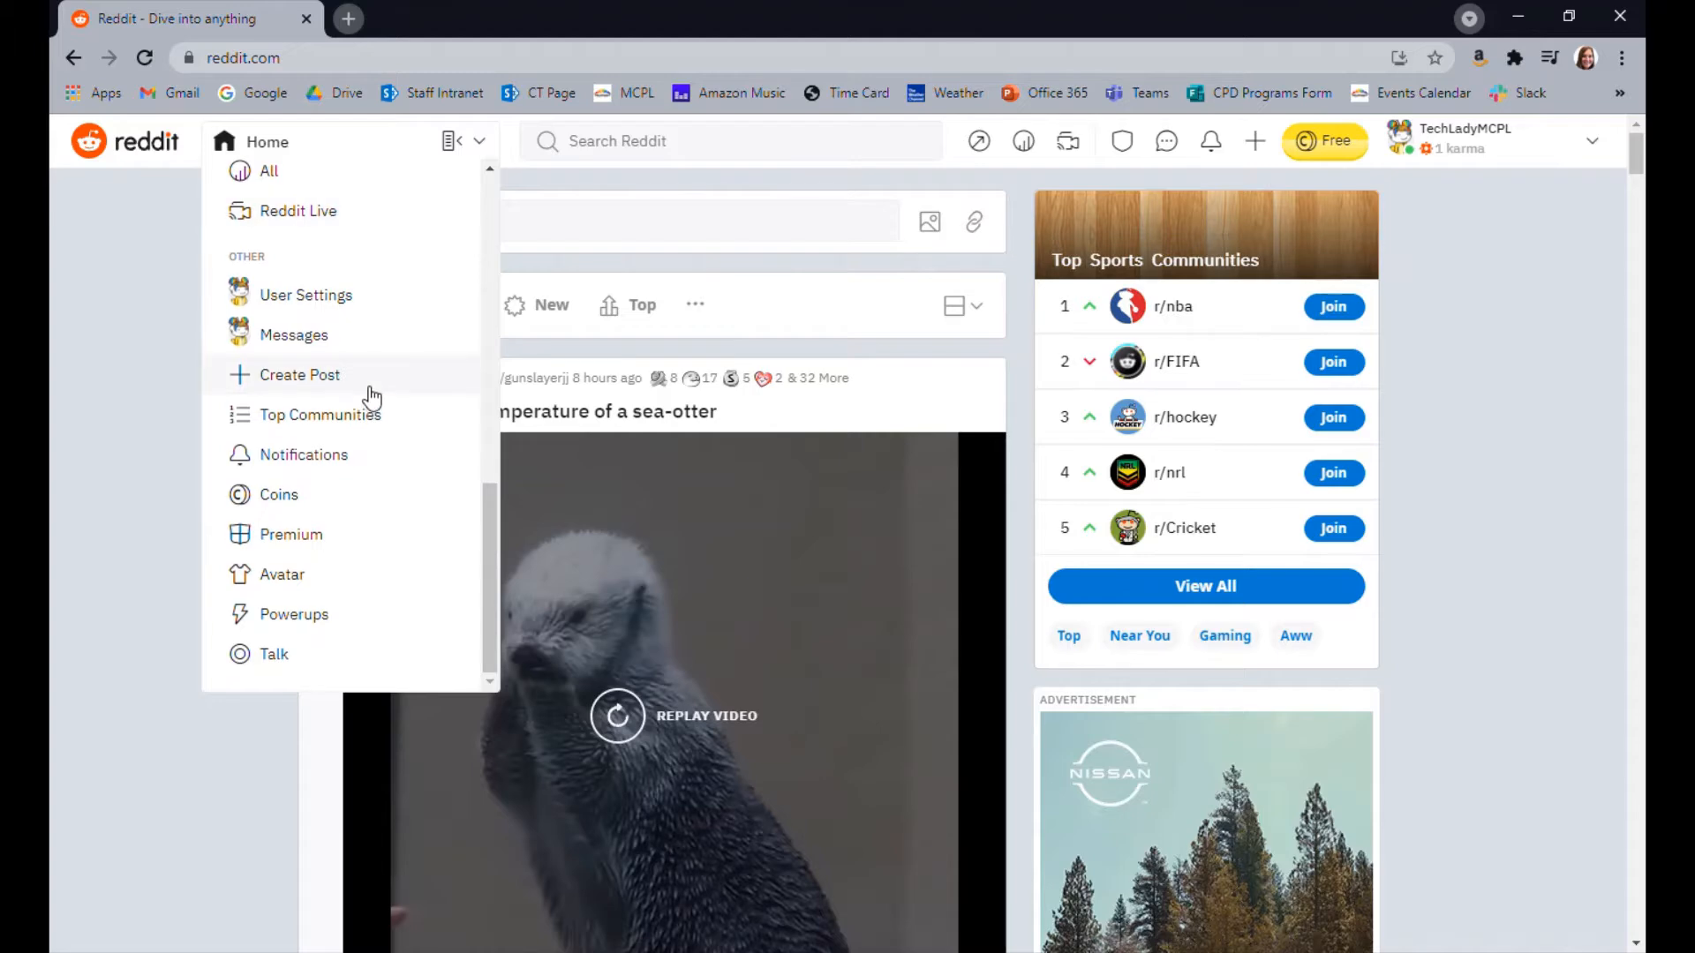
scroll(371, 398, down, 4)
scroll(373, 388, up, 3)
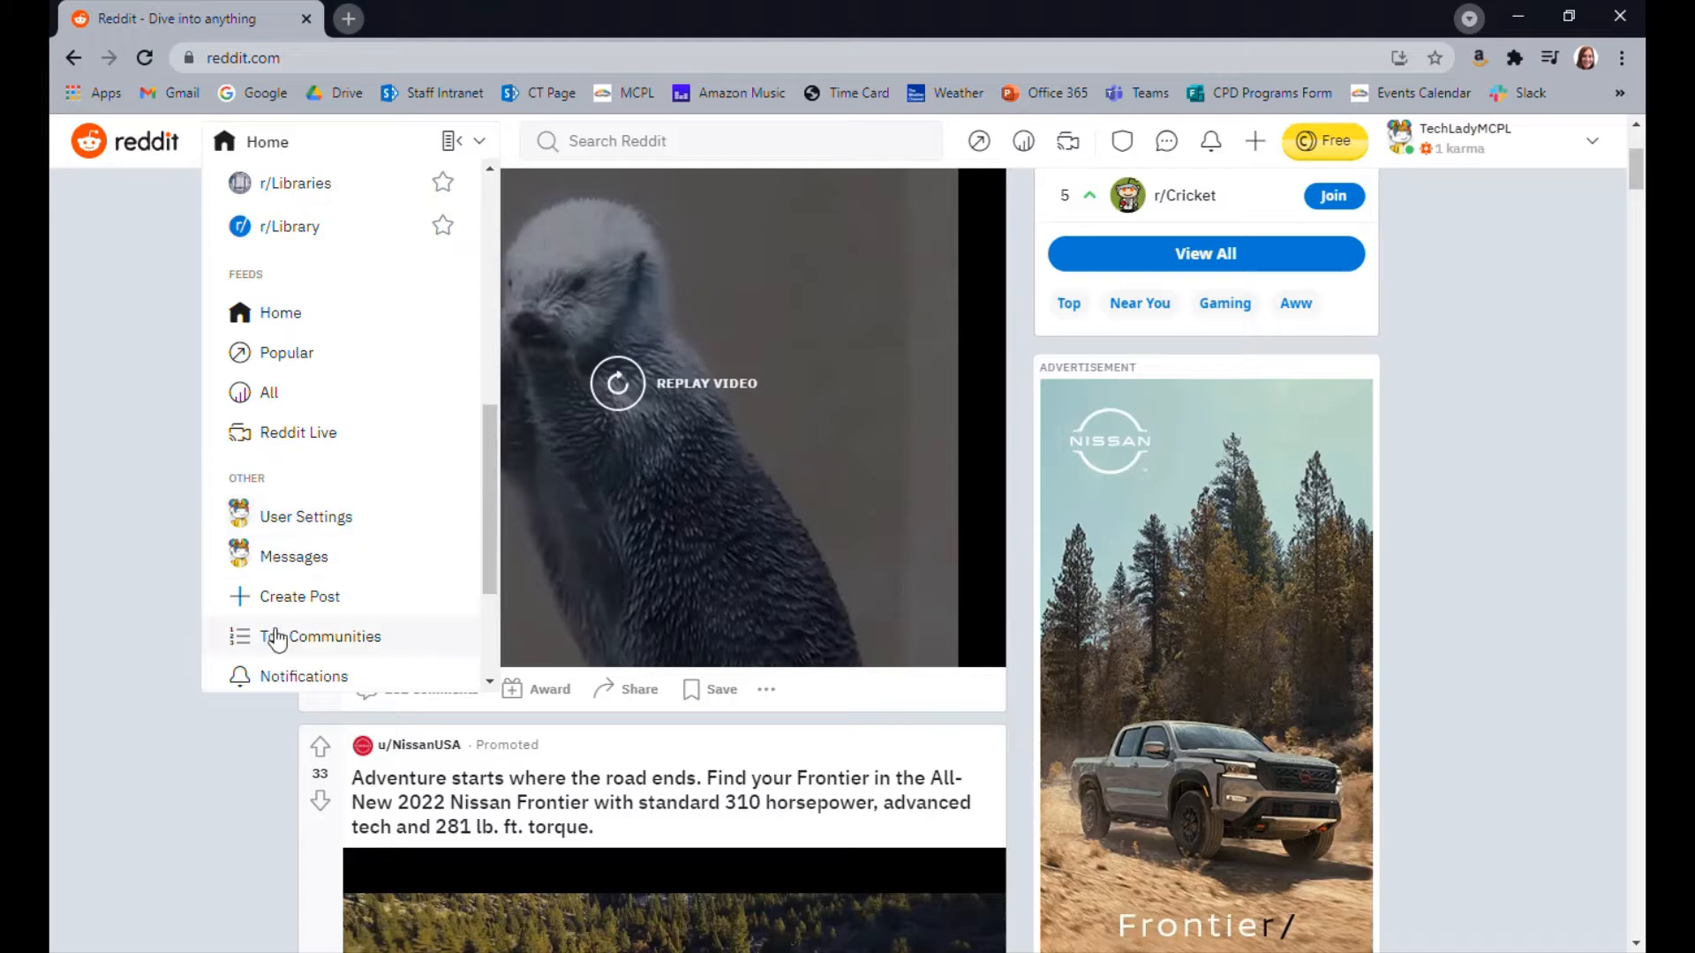
click(1522, 457)
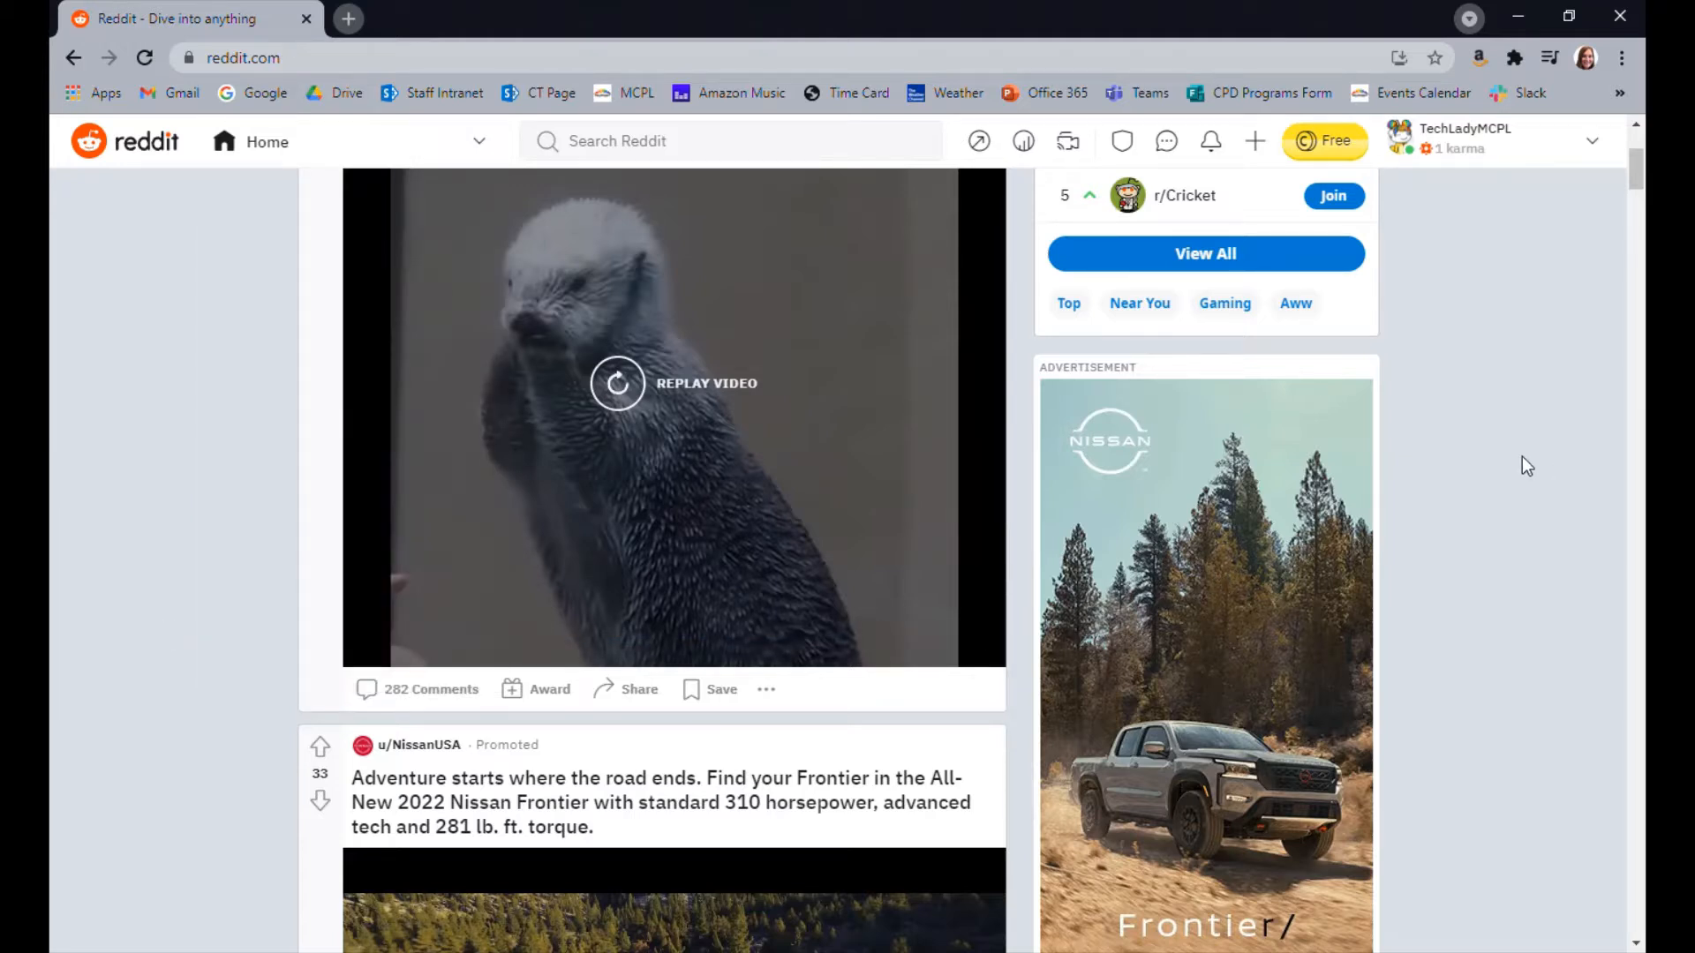
Start creating a new community from the home feed and enter spoopystuff as its name
scroll(1522, 457, down, 5)
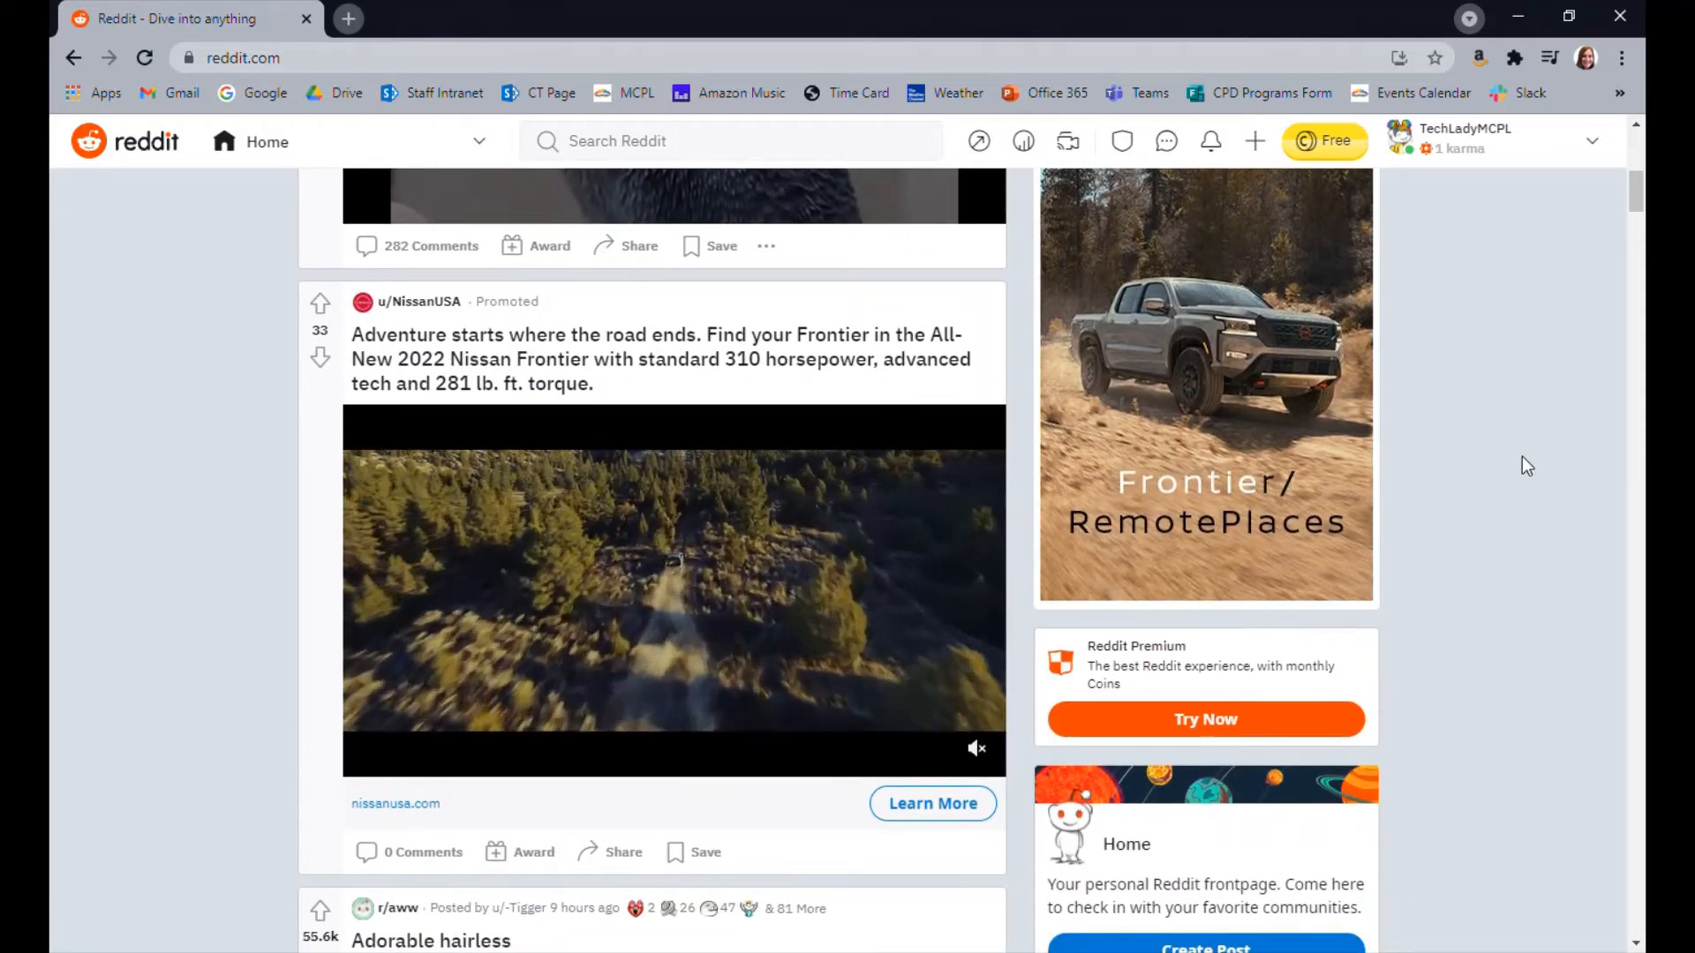
scroll(1522, 457, down, 1)
scroll(1522, 458, down, 3)
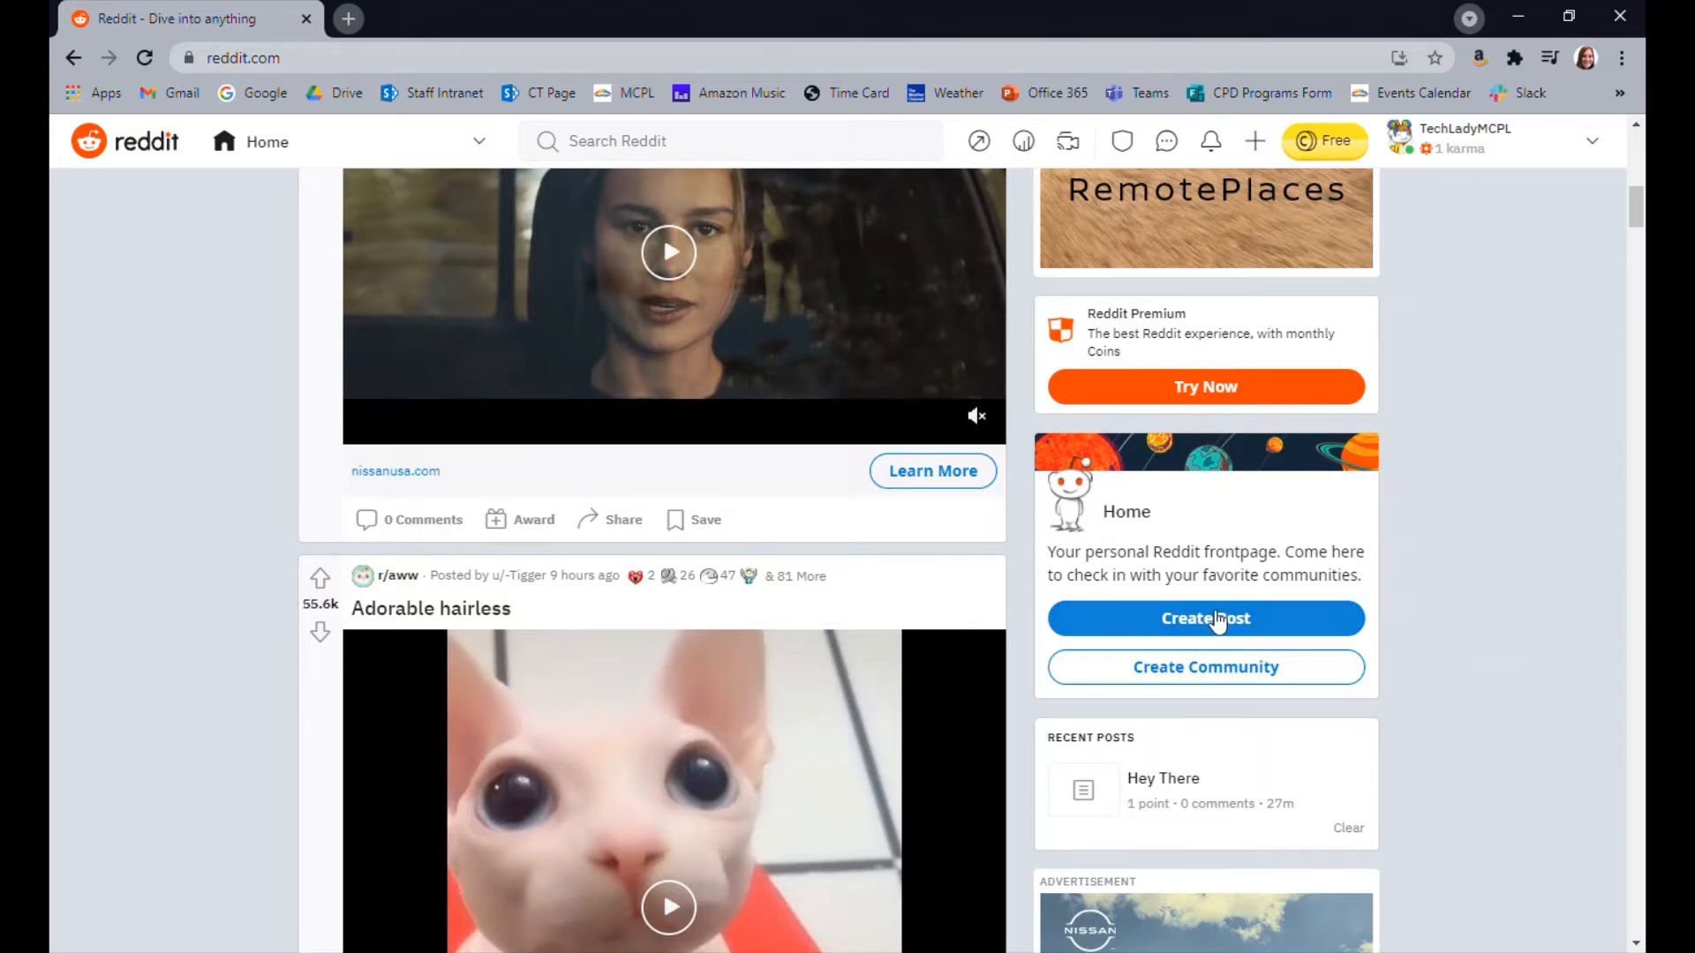
click(1231, 673)
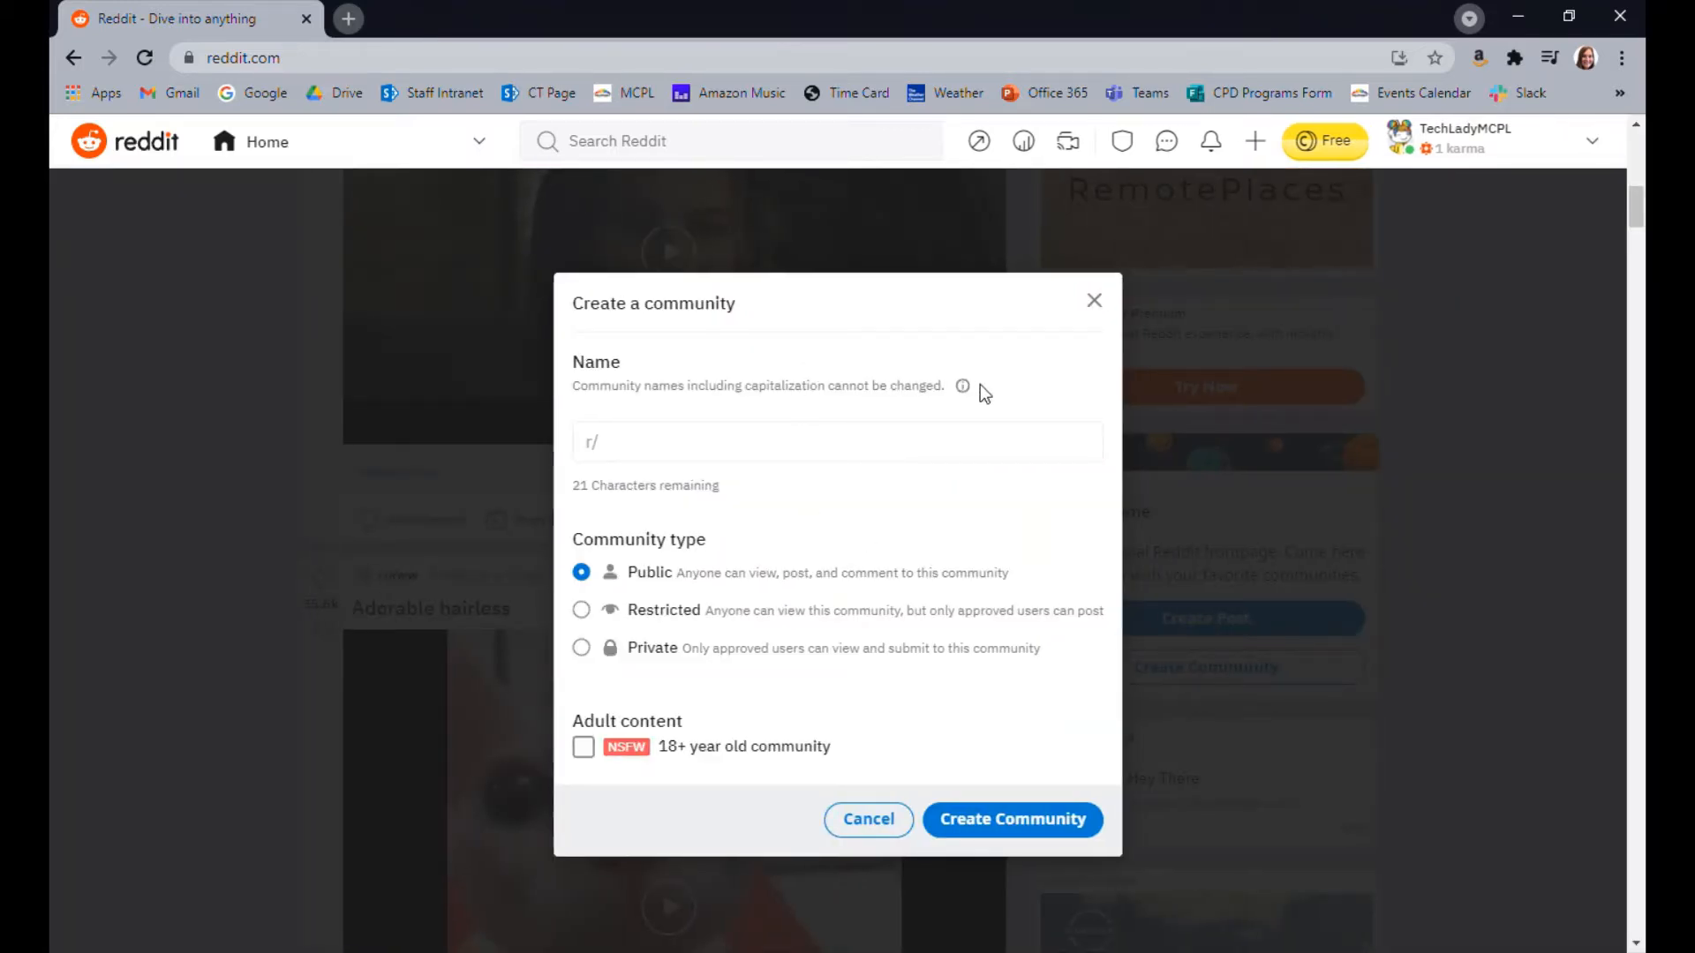
click(711, 459)
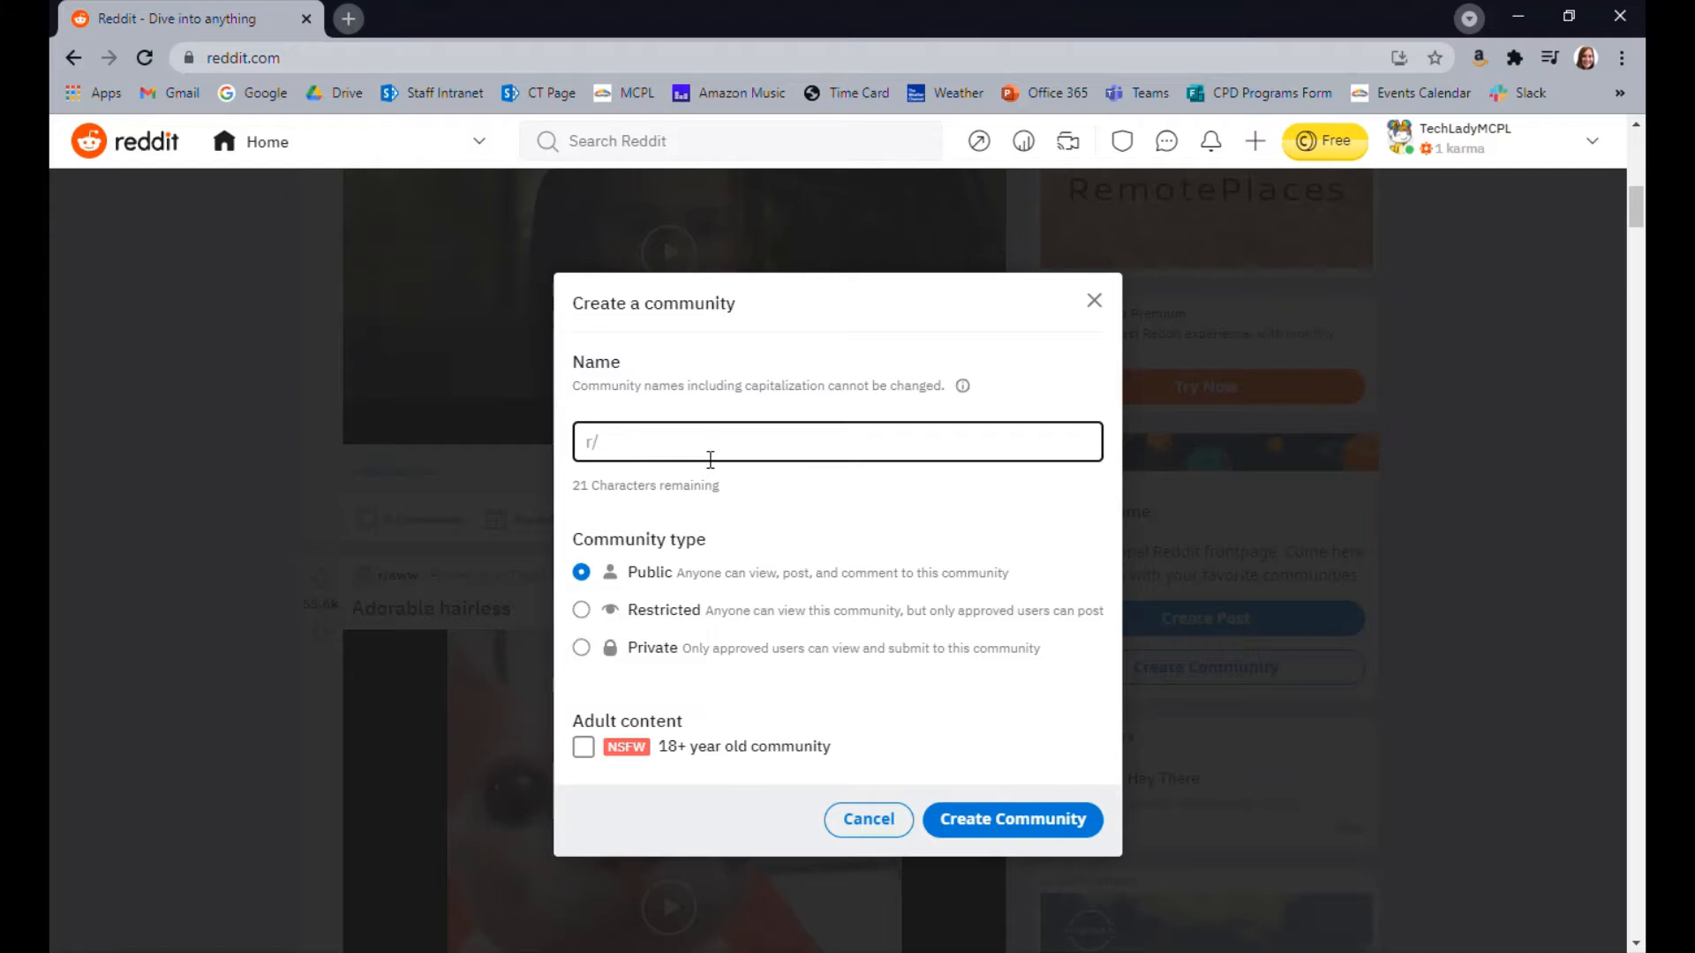
text(spoopystuff)
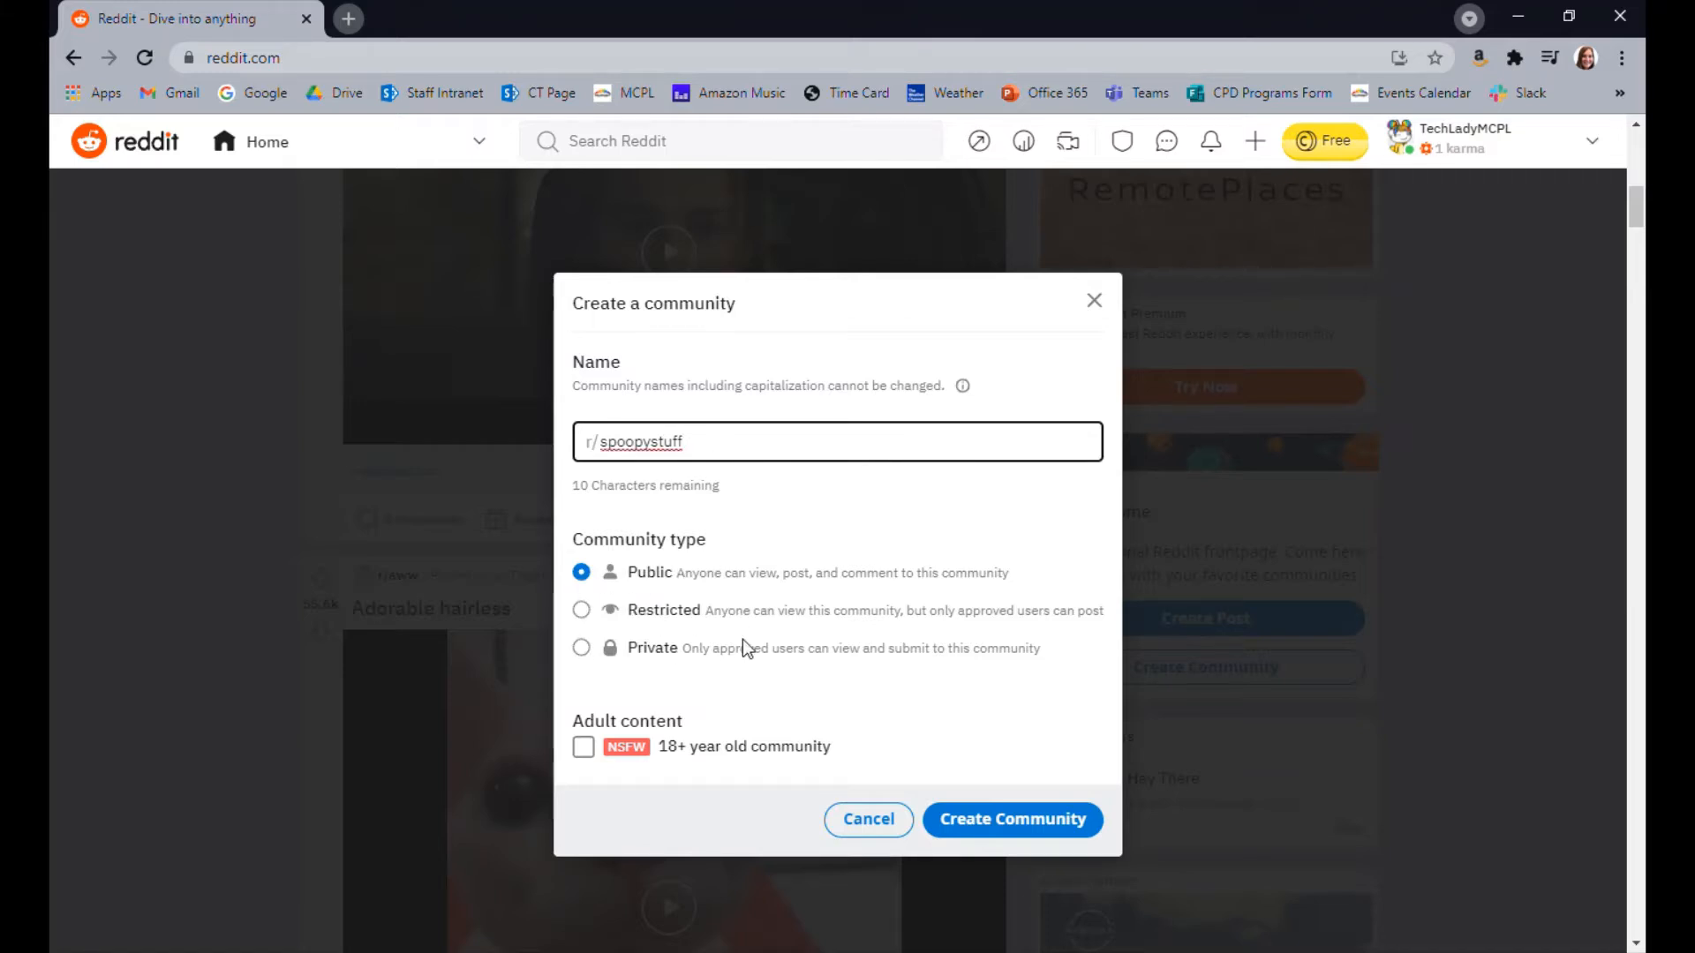
Set the community type to Restricted and change the community name to spoopystuff25
click(590, 610)
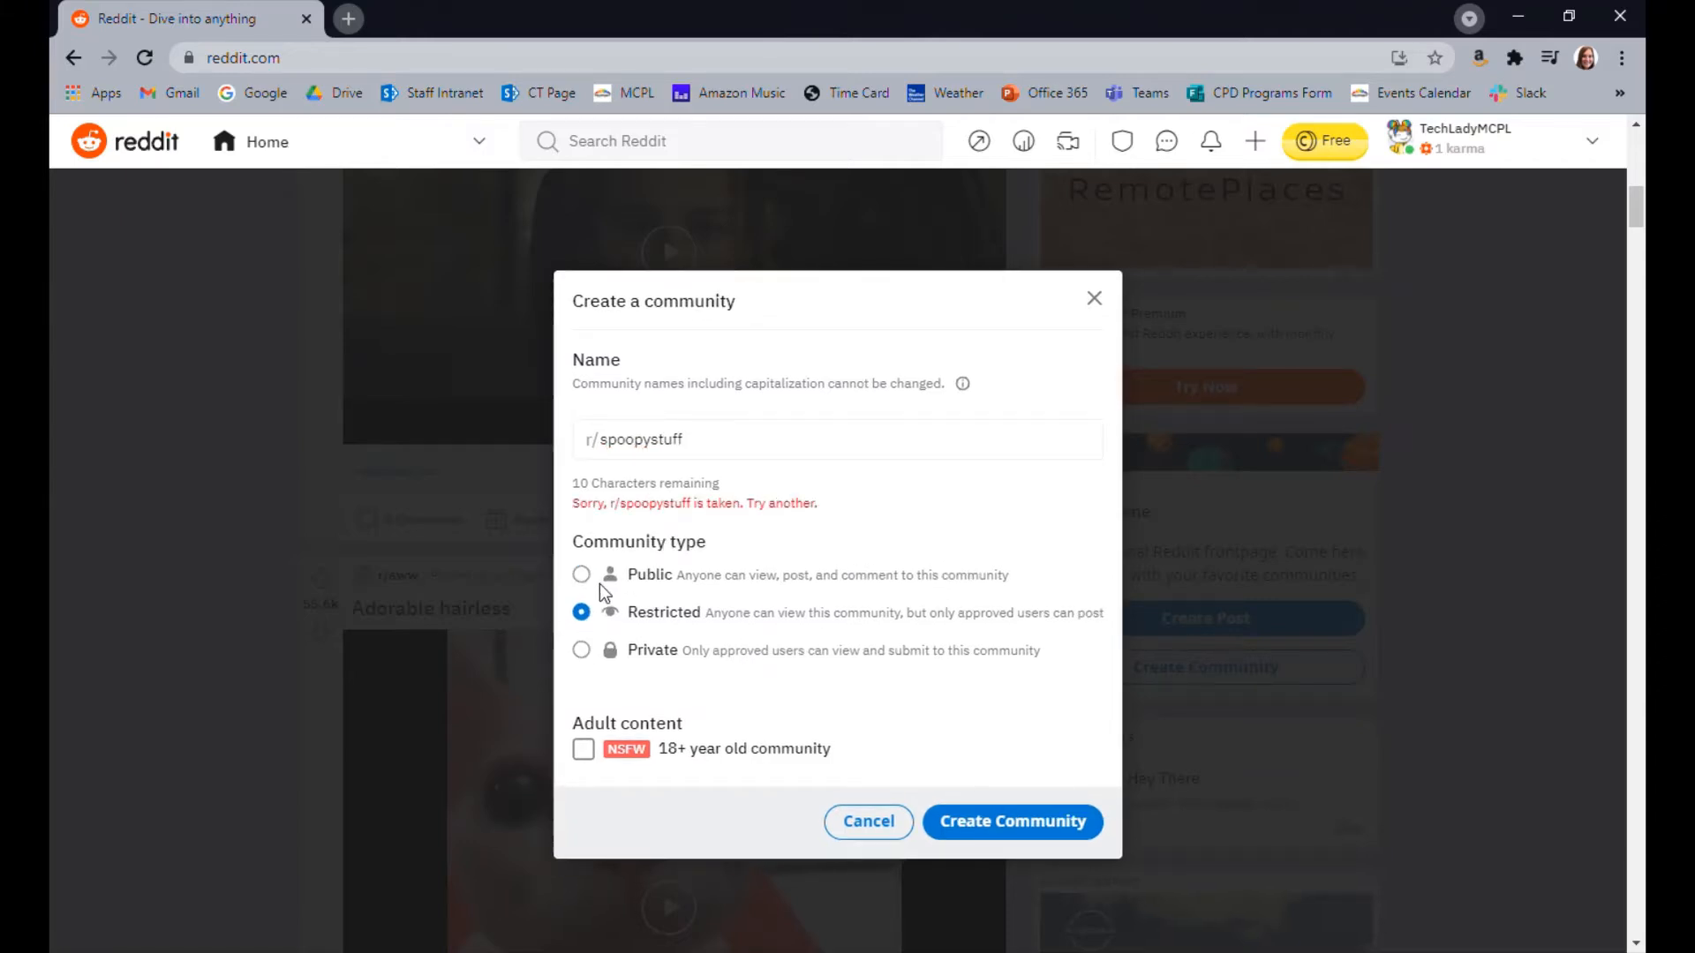
click(750, 445)
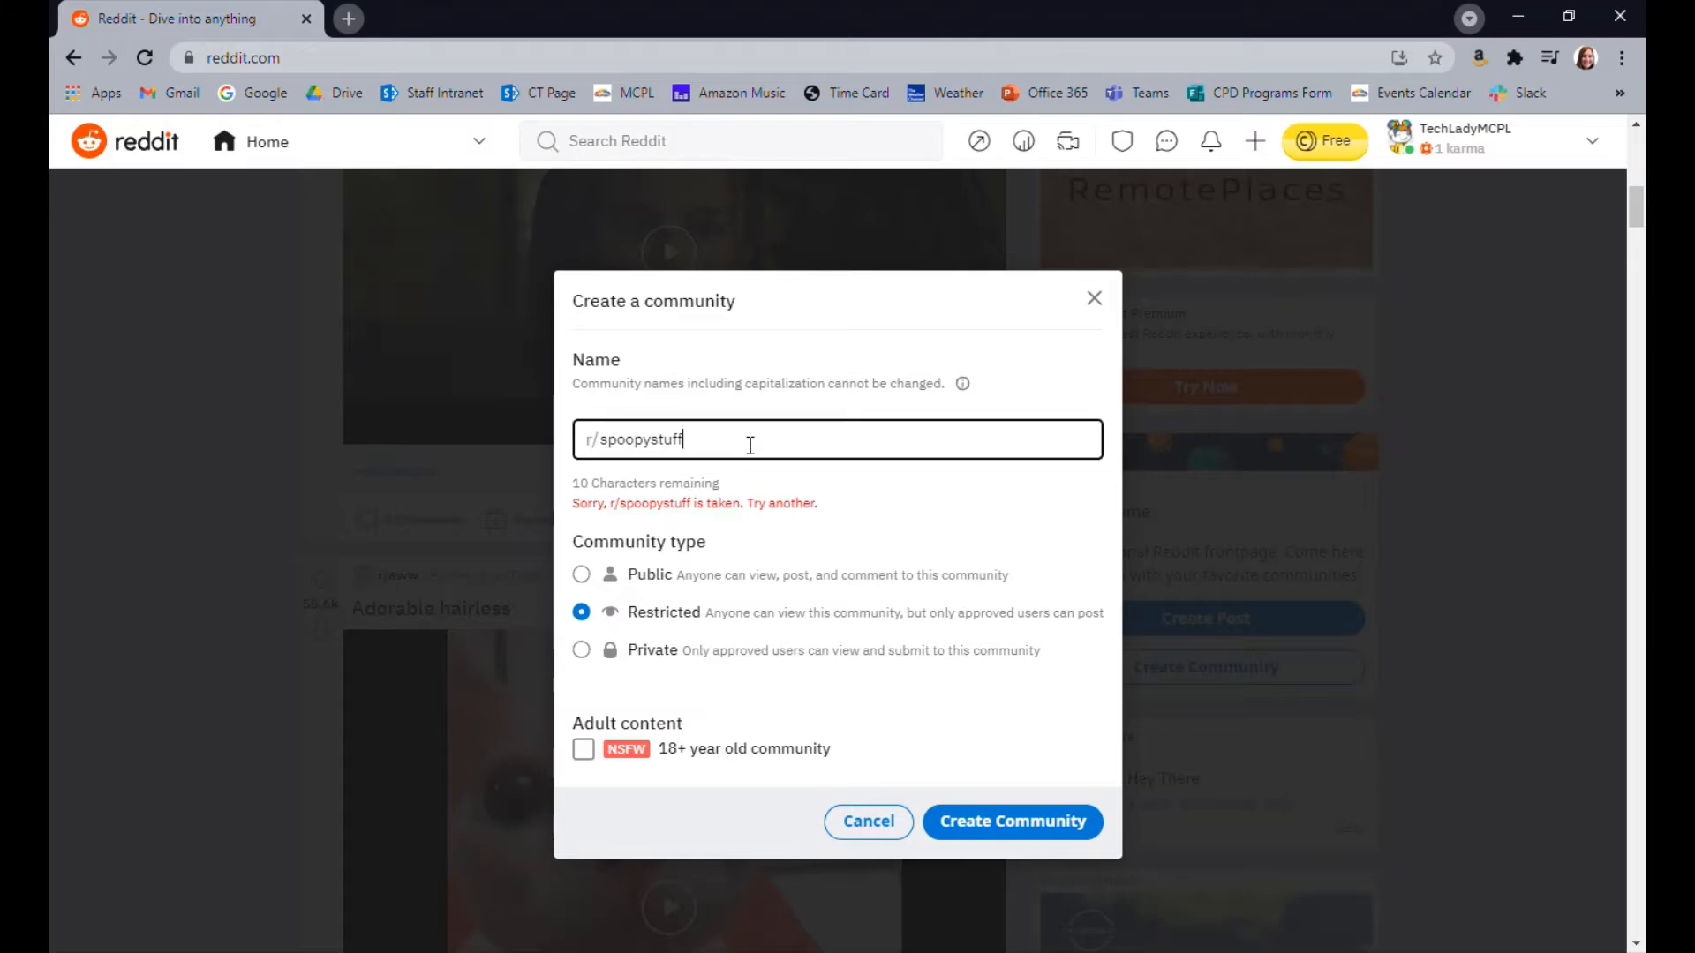
text(25)
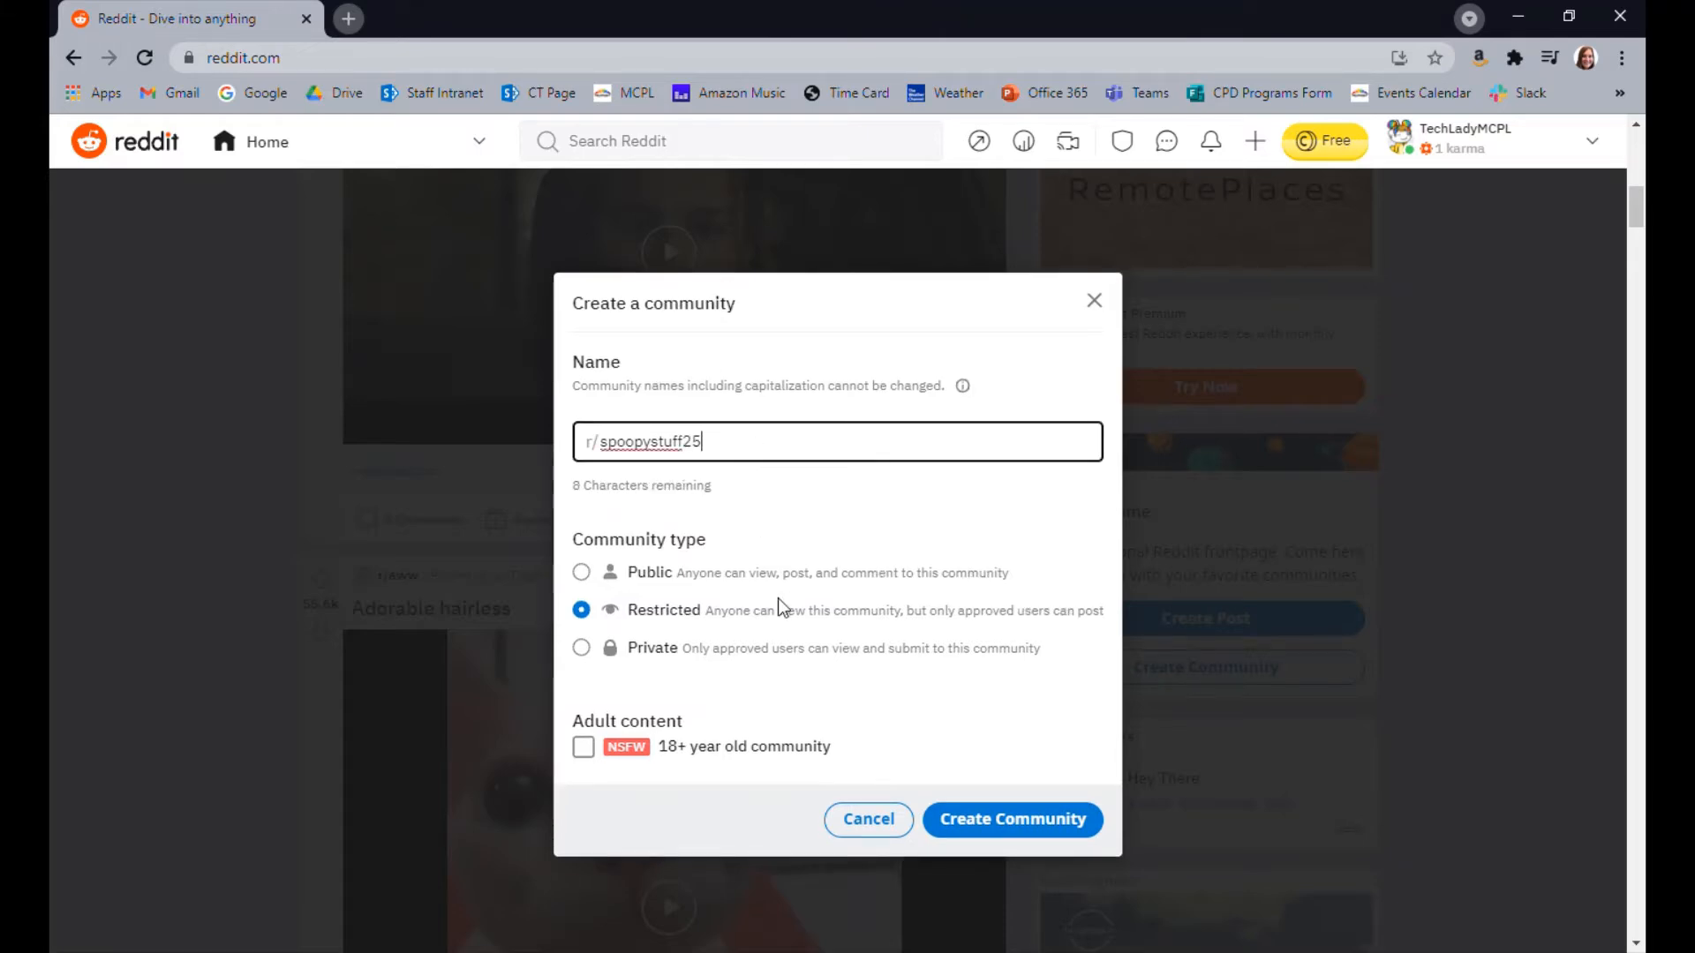
Try the Public, Private and Restricted community types, and cancel the community creation
drag(584, 556, 580, 569)
click(581, 572)
click(581, 648)
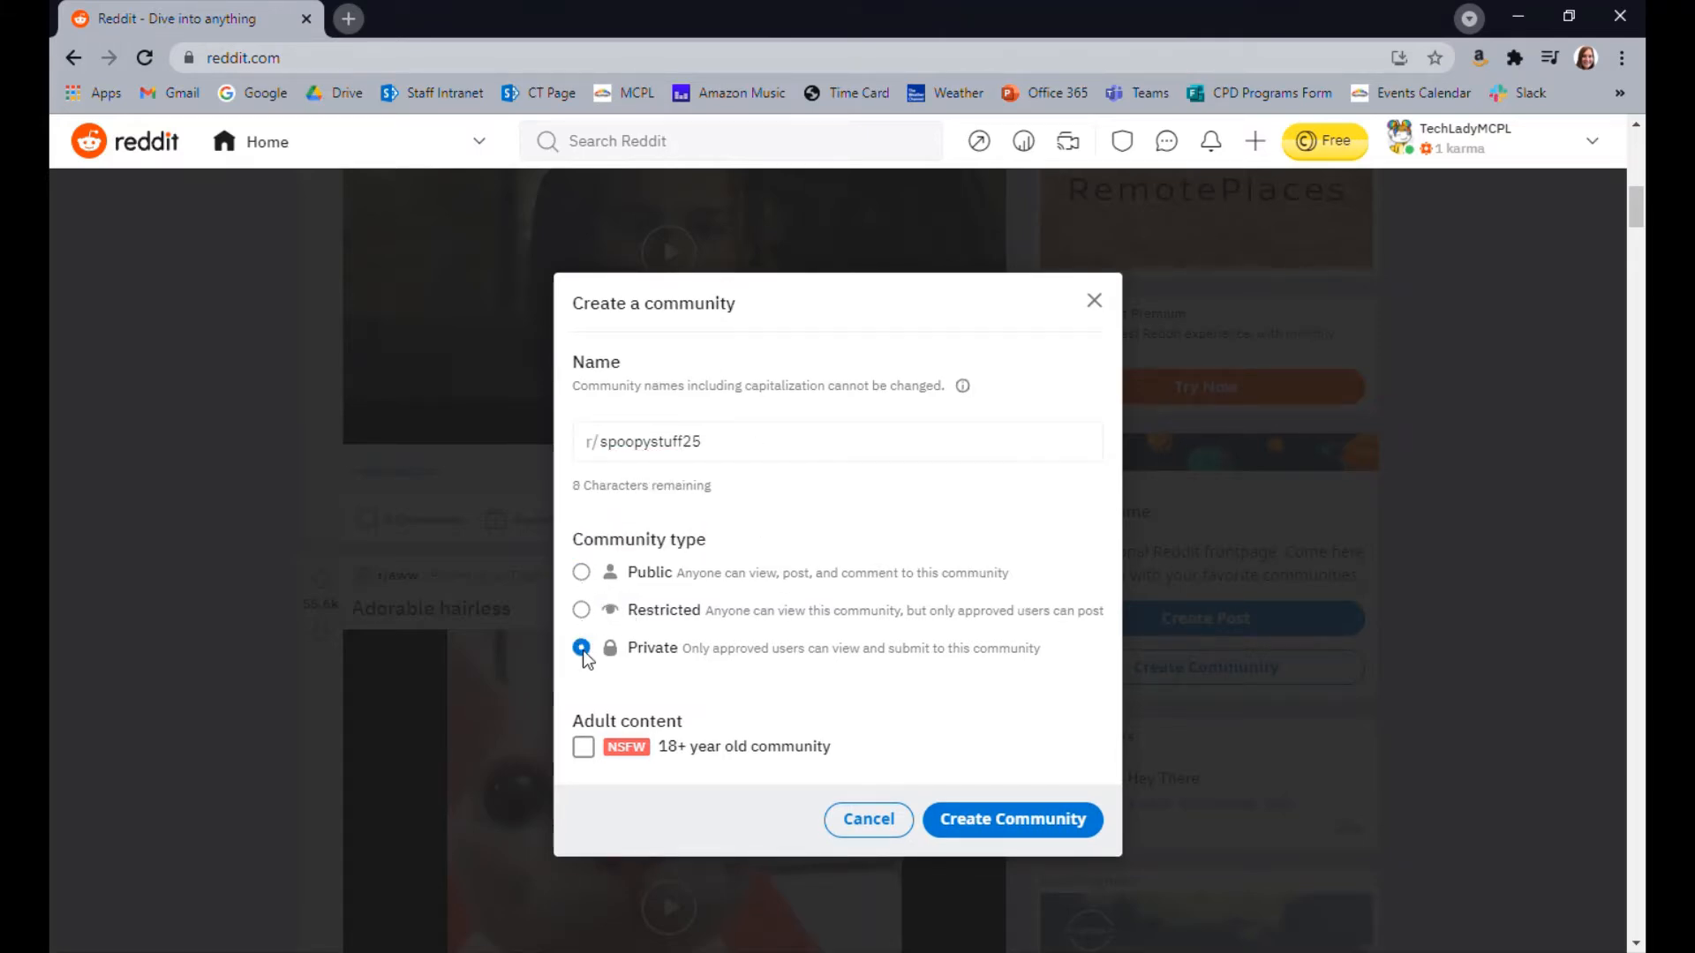
click(581, 610)
click(869, 819)
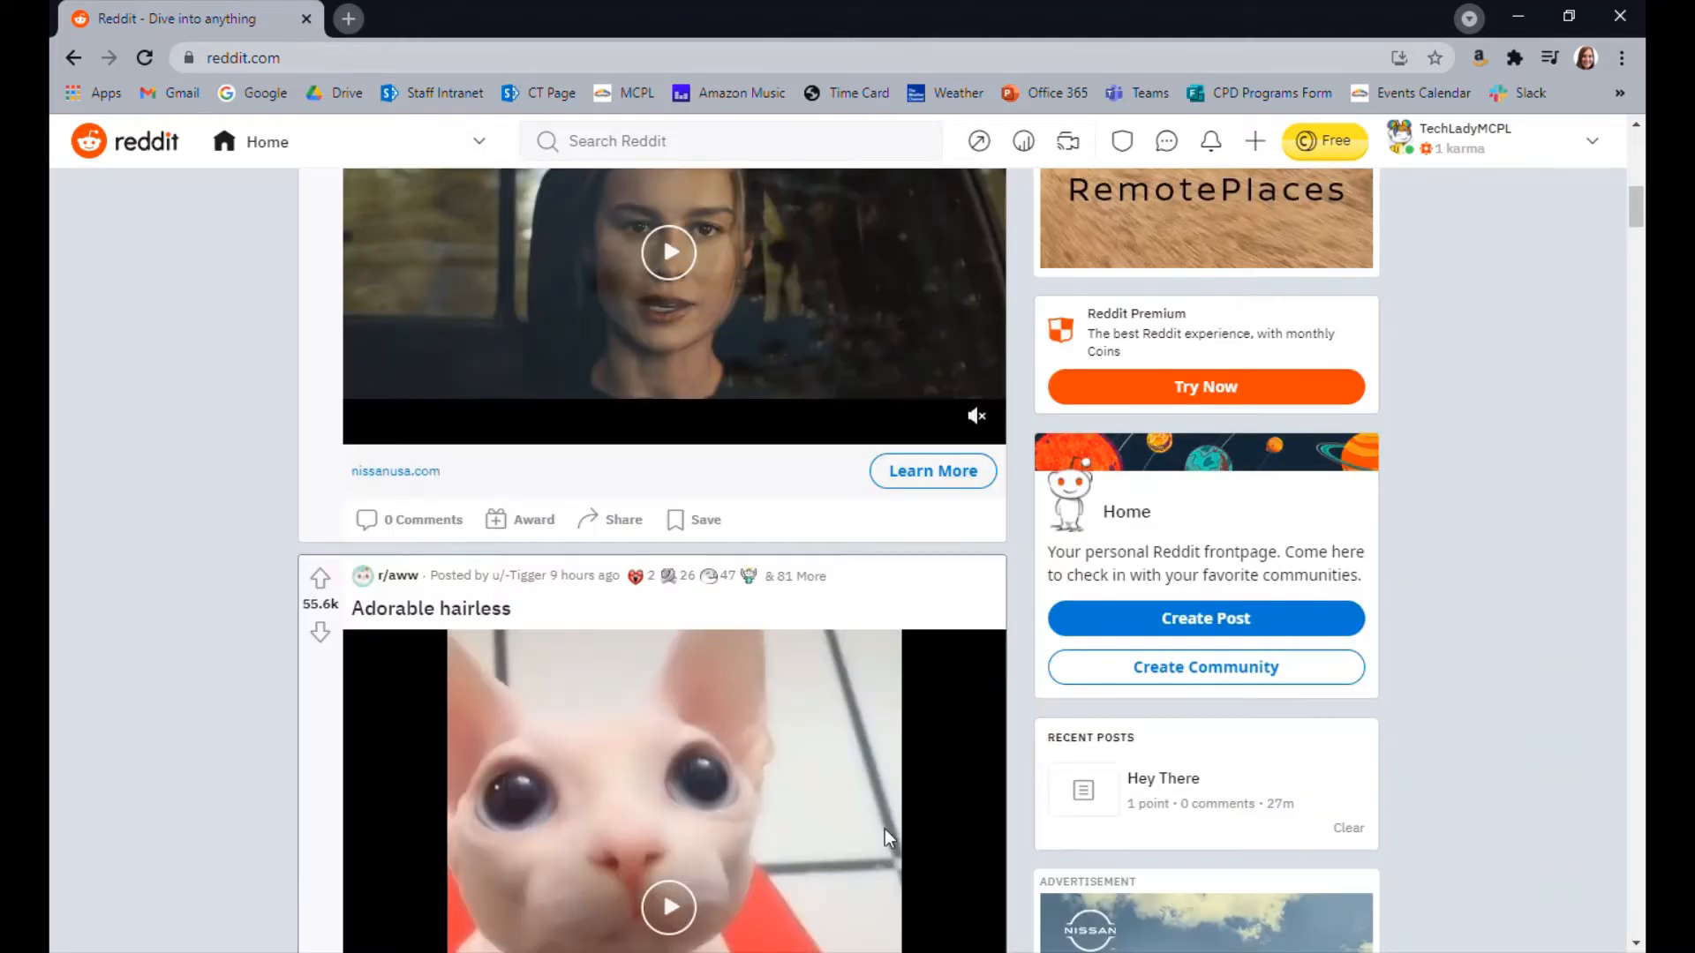
Open the r/JustTestingThingsOut community and decline the offer to get its updates
click(452, 139)
click(340, 393)
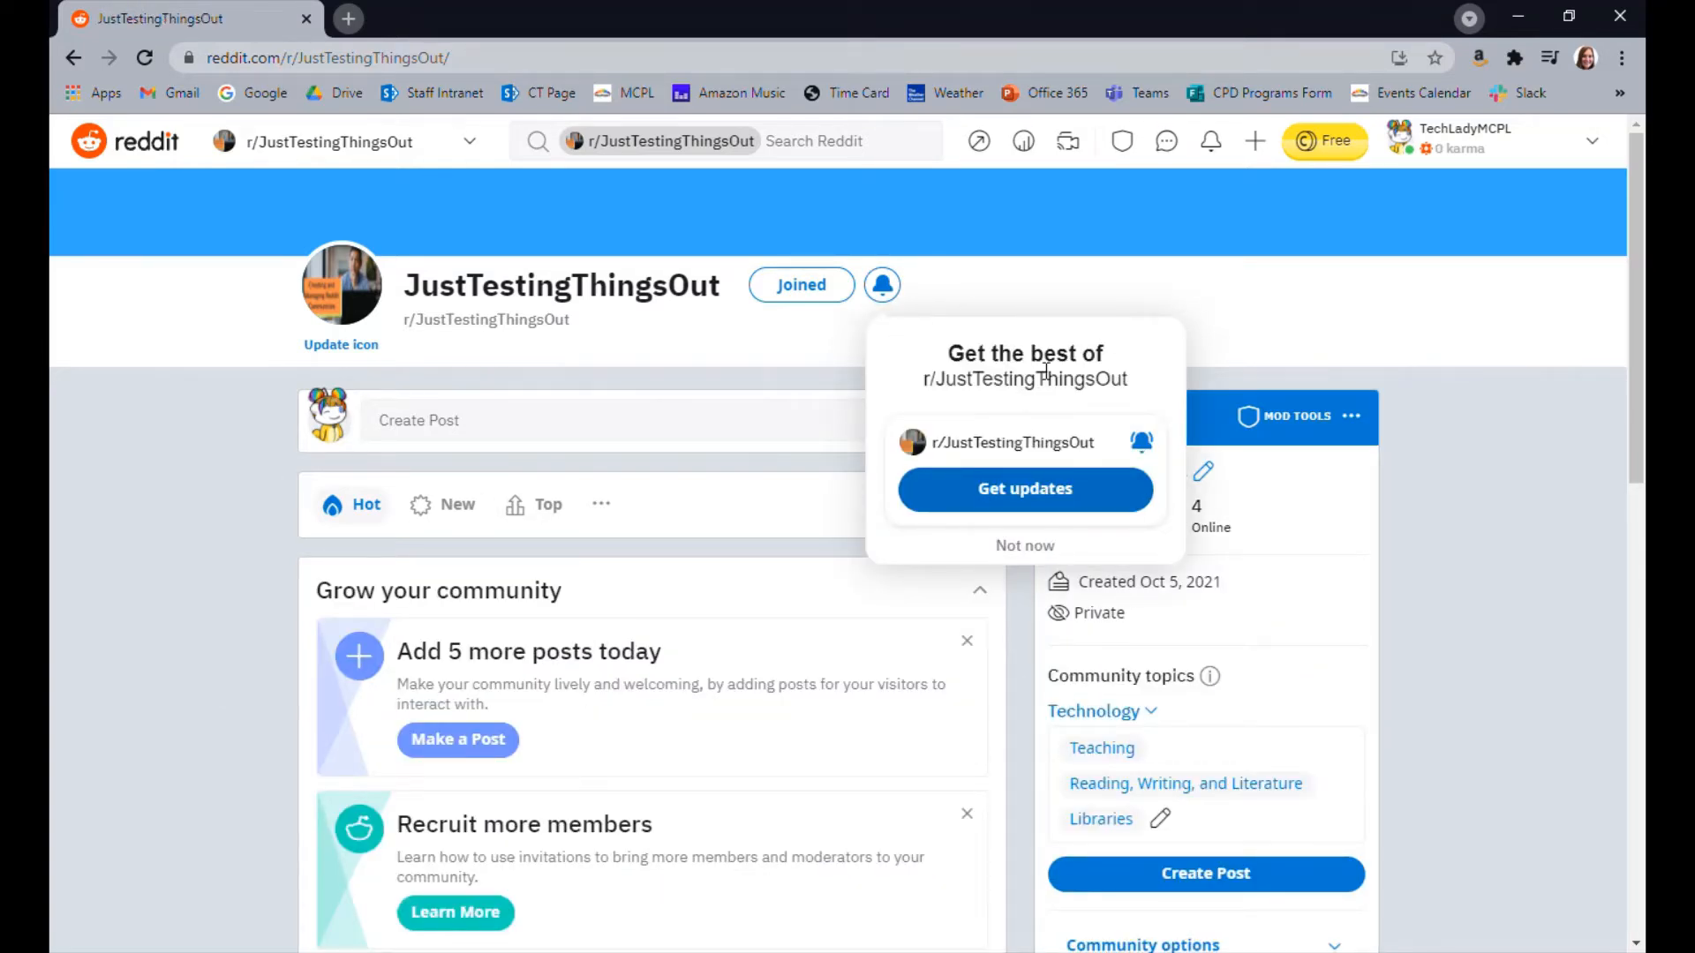
click(1035, 549)
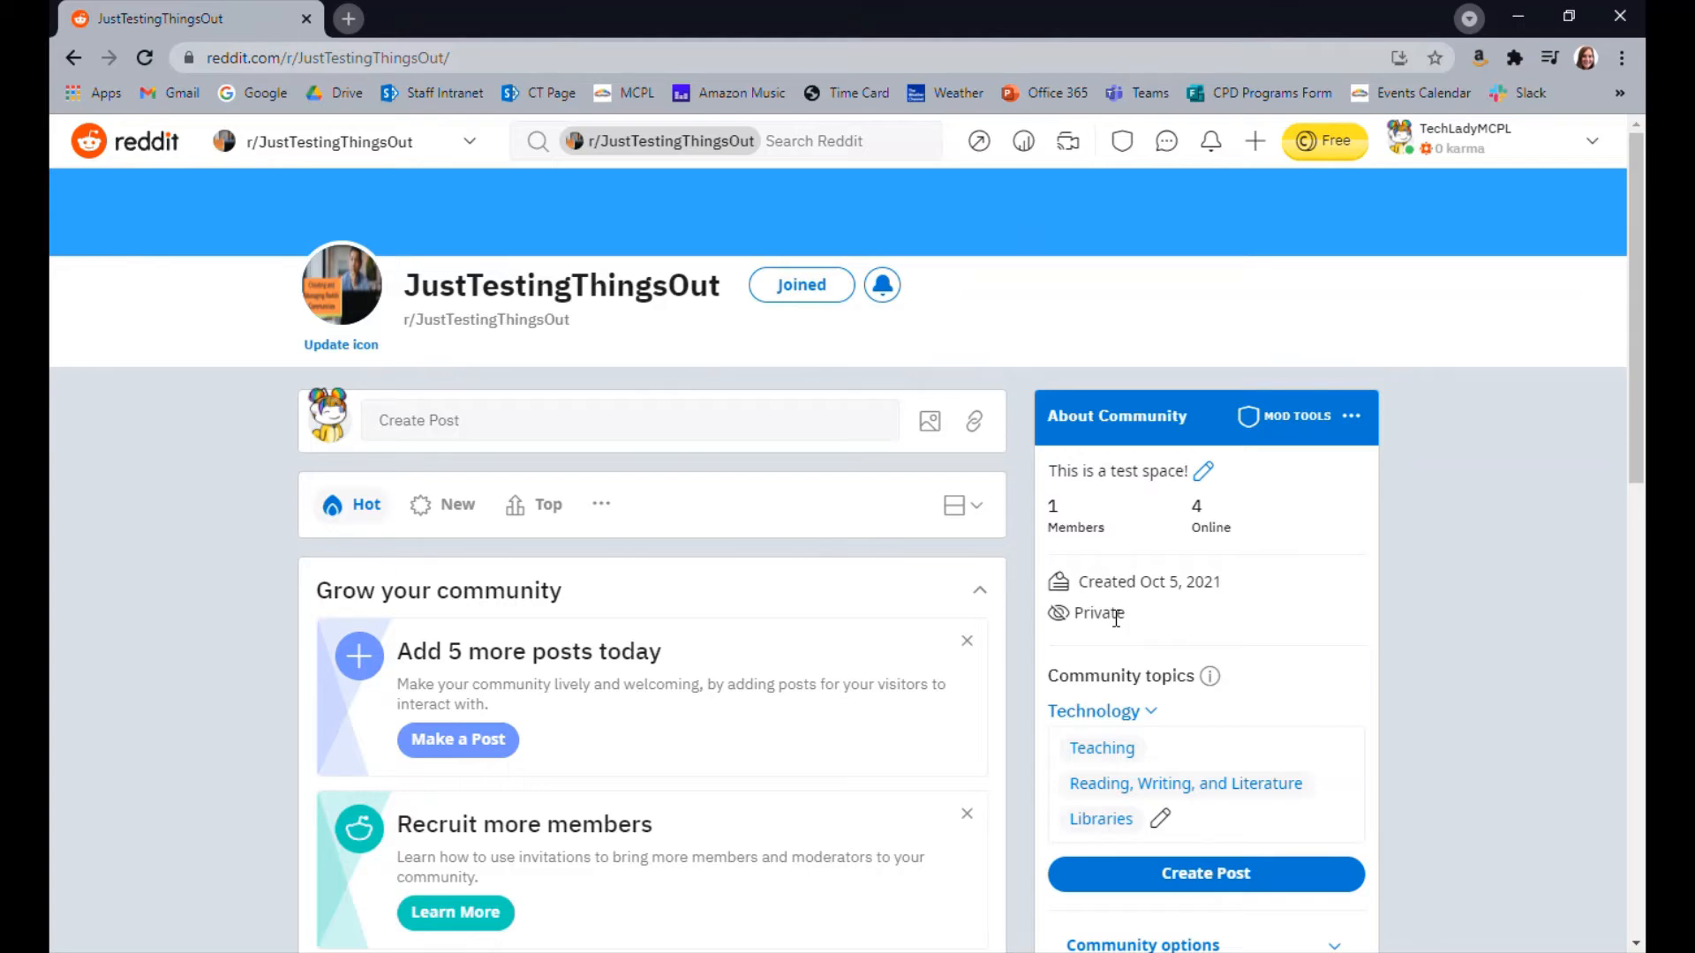
Examine the community topics and the community options in the About Community section
scroll(1219, 588, down, 1)
mouse_move(1210, 565)
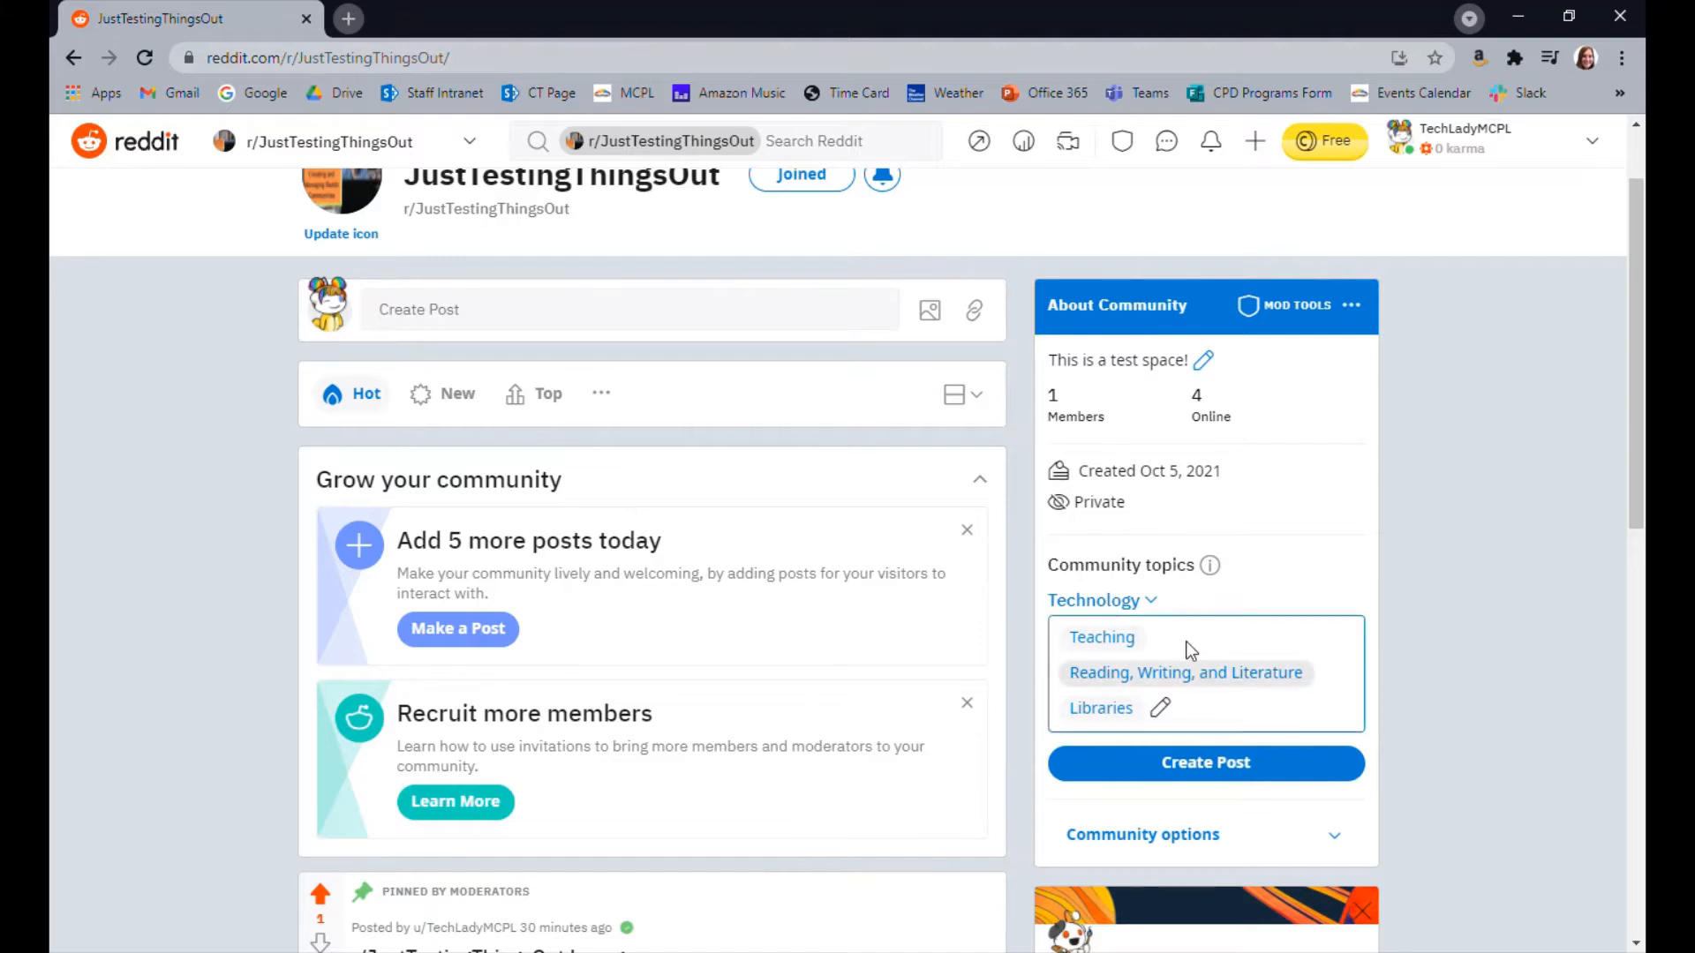
scroll(1515, 759, down, 3)
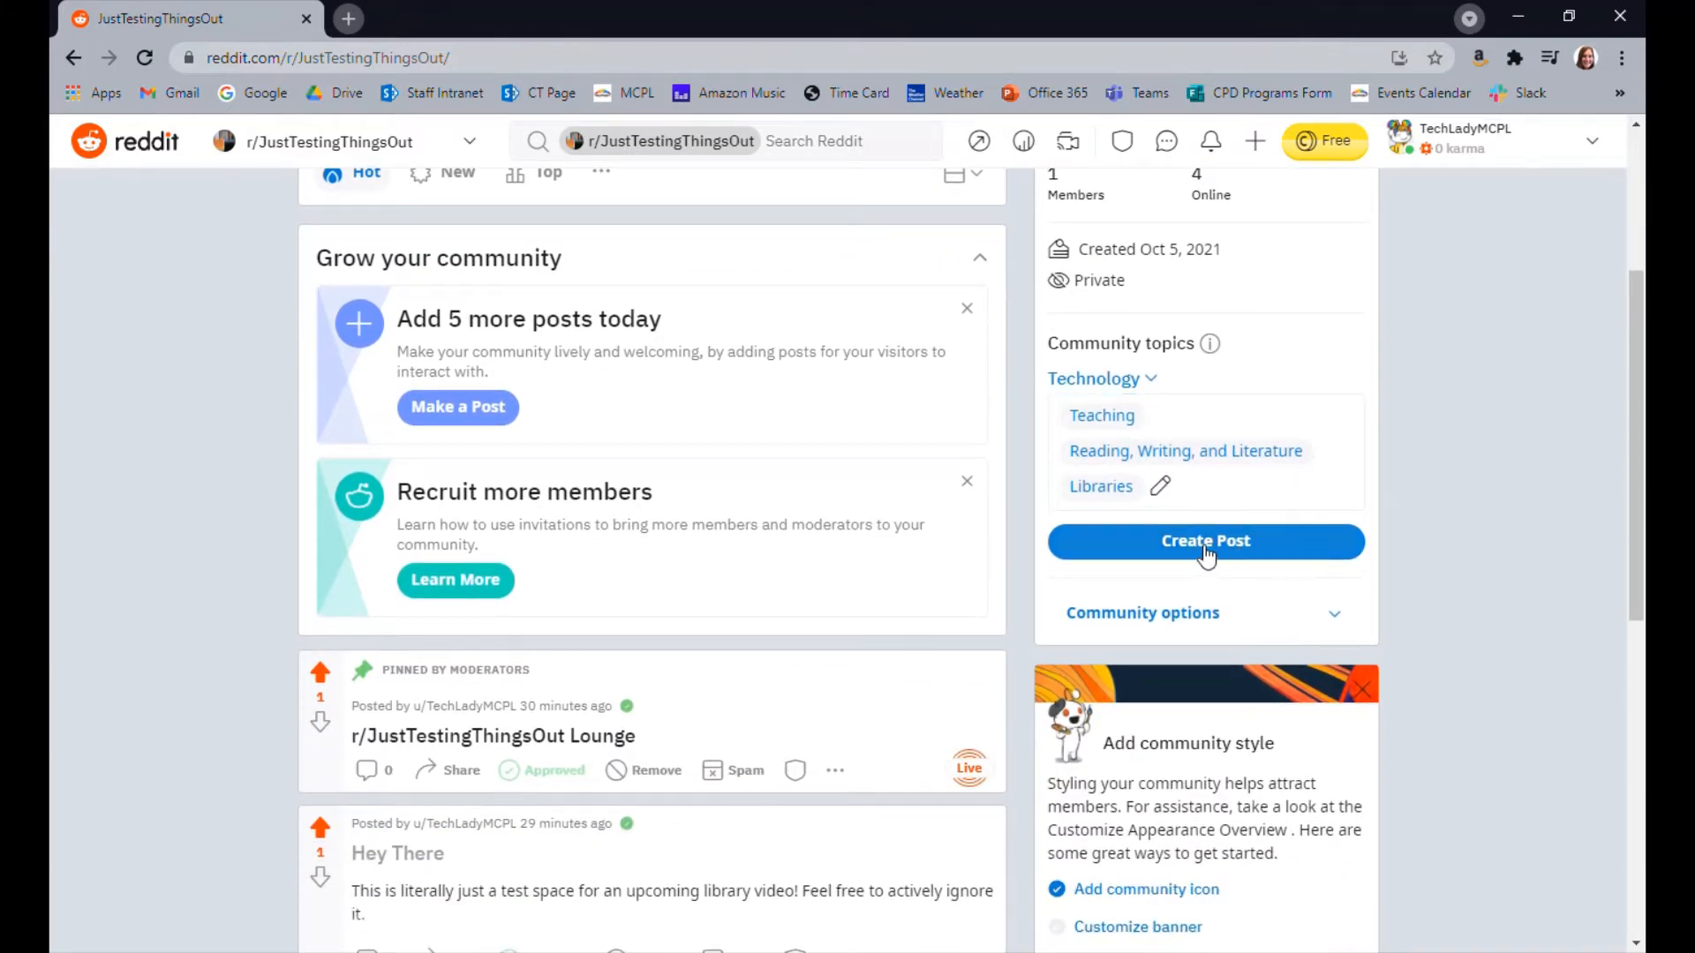
click(1333, 611)
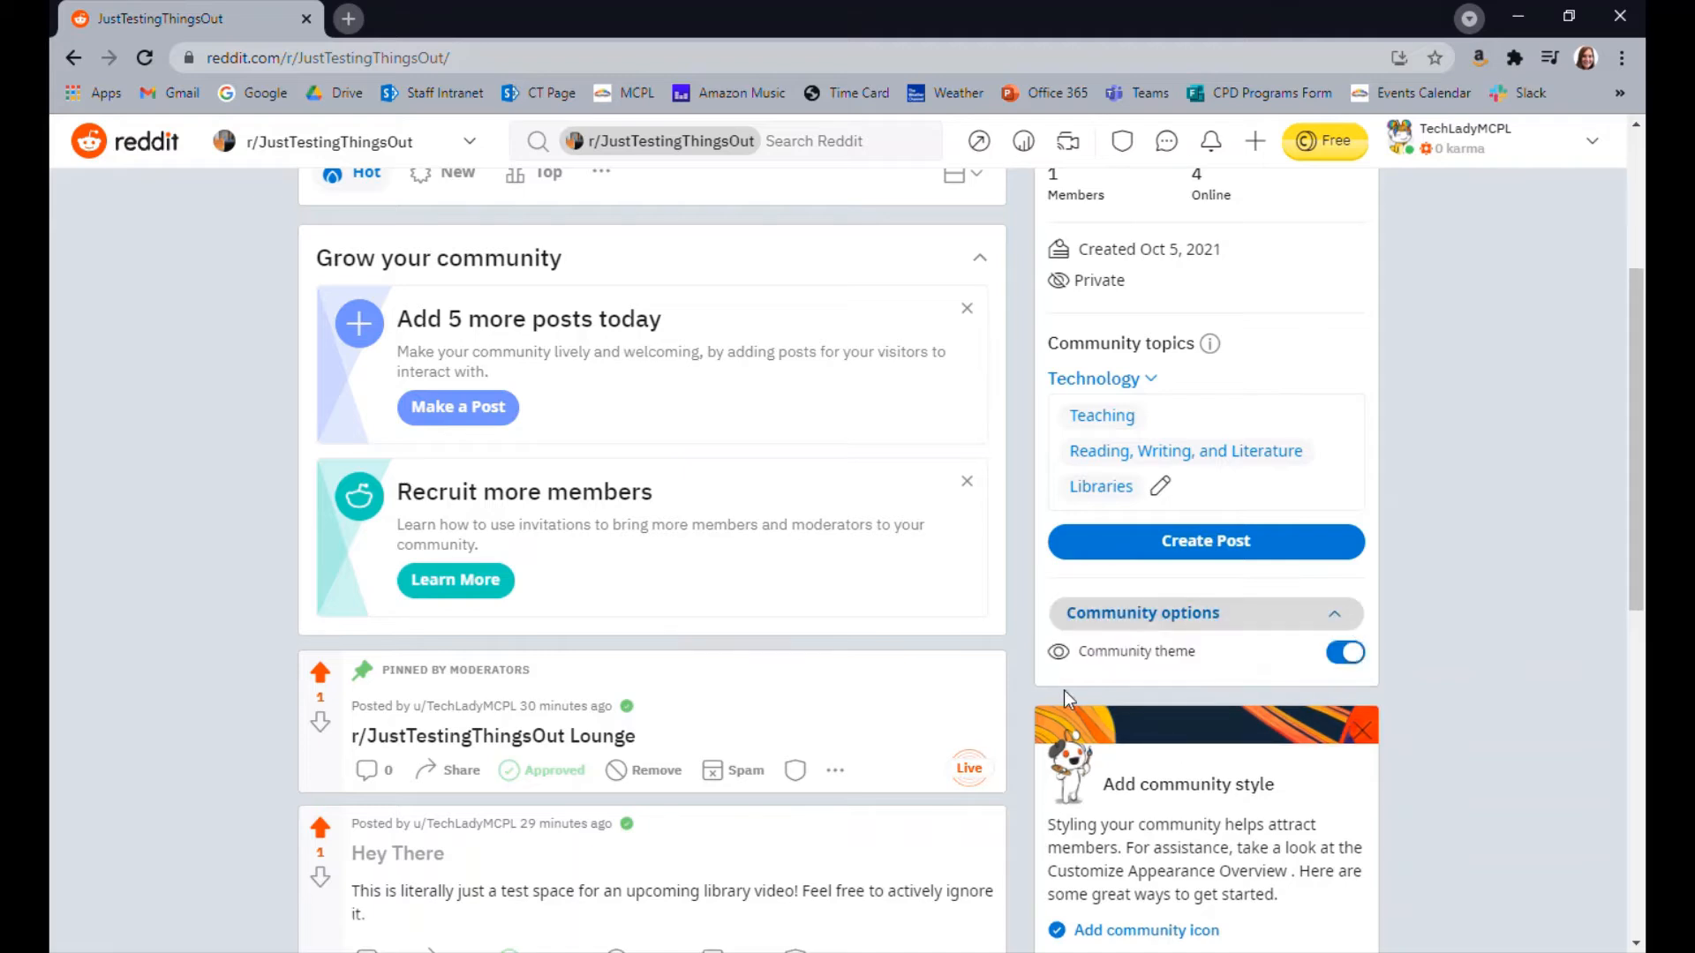
click(1271, 613)
Open the community's color customization and set the base theme color to dark teal #007373
scroll(1508, 636, down, 4)
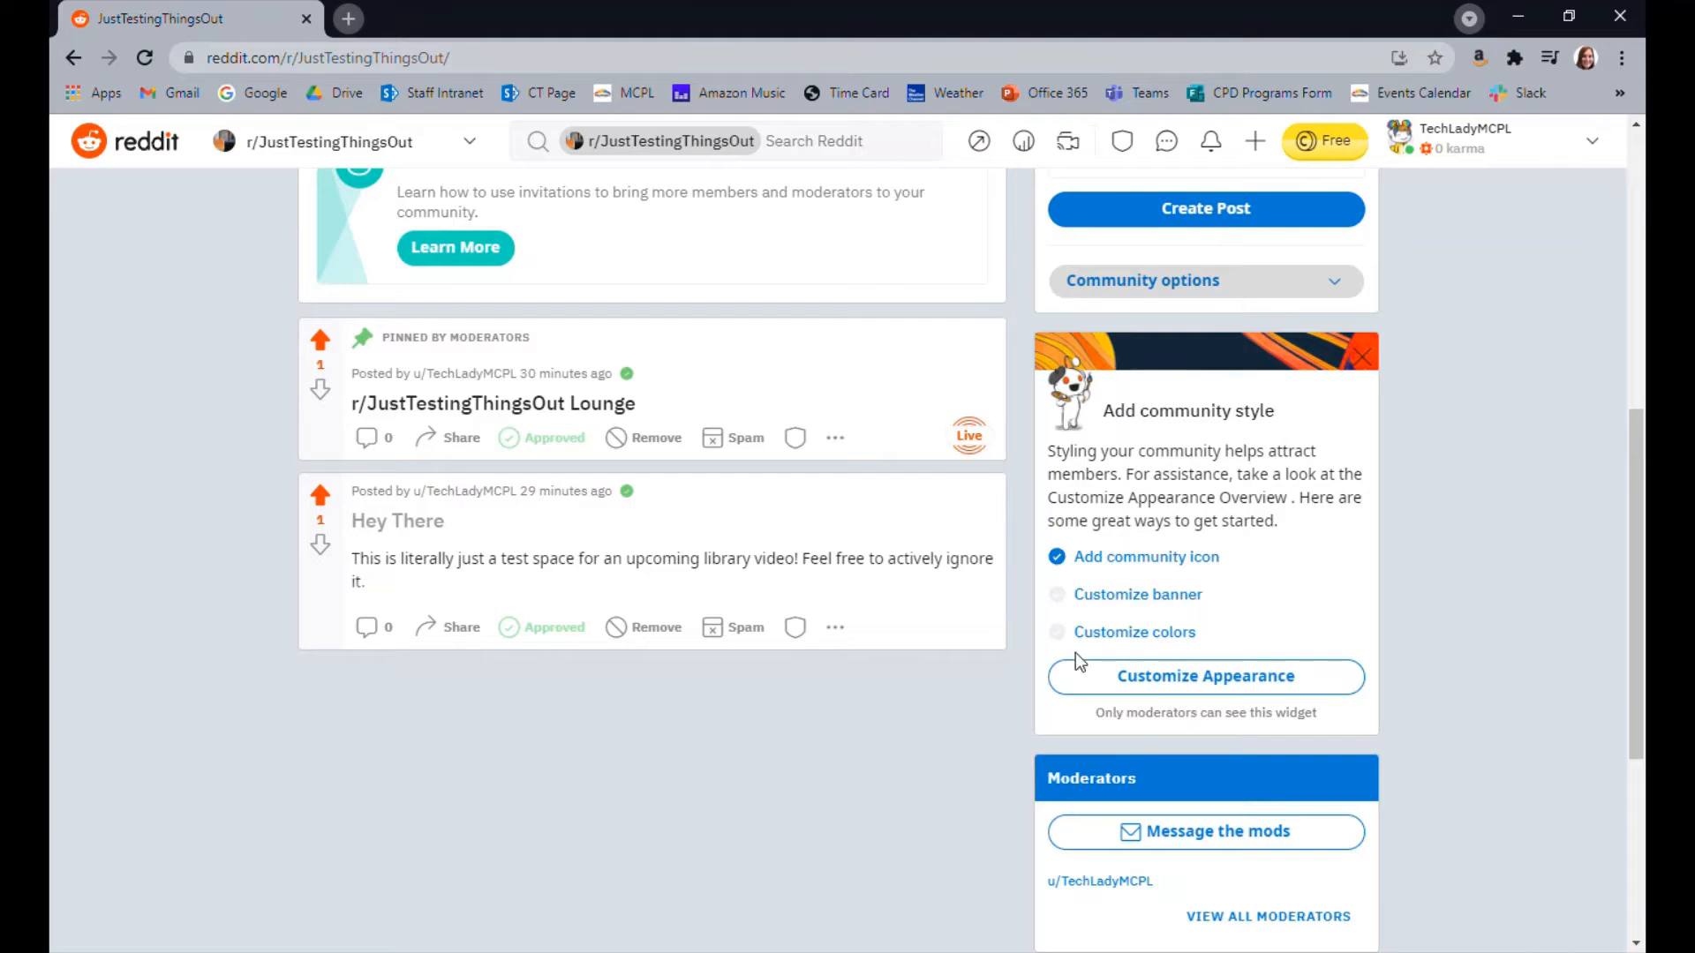
click(1121, 633)
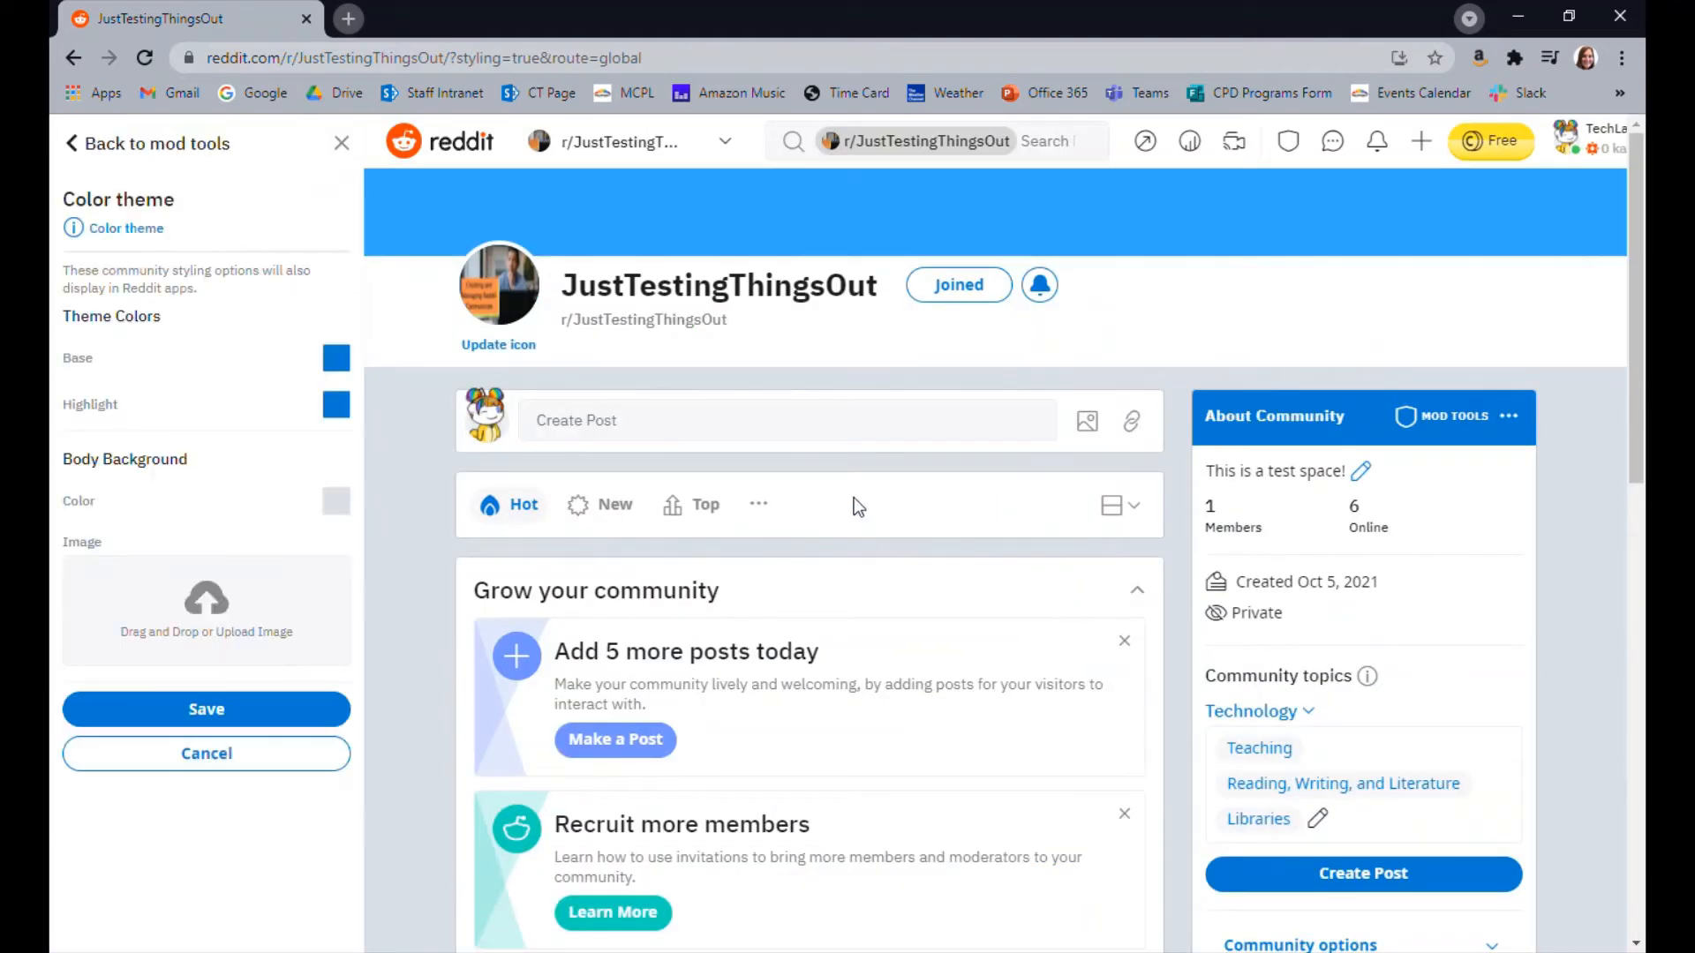
click(337, 358)
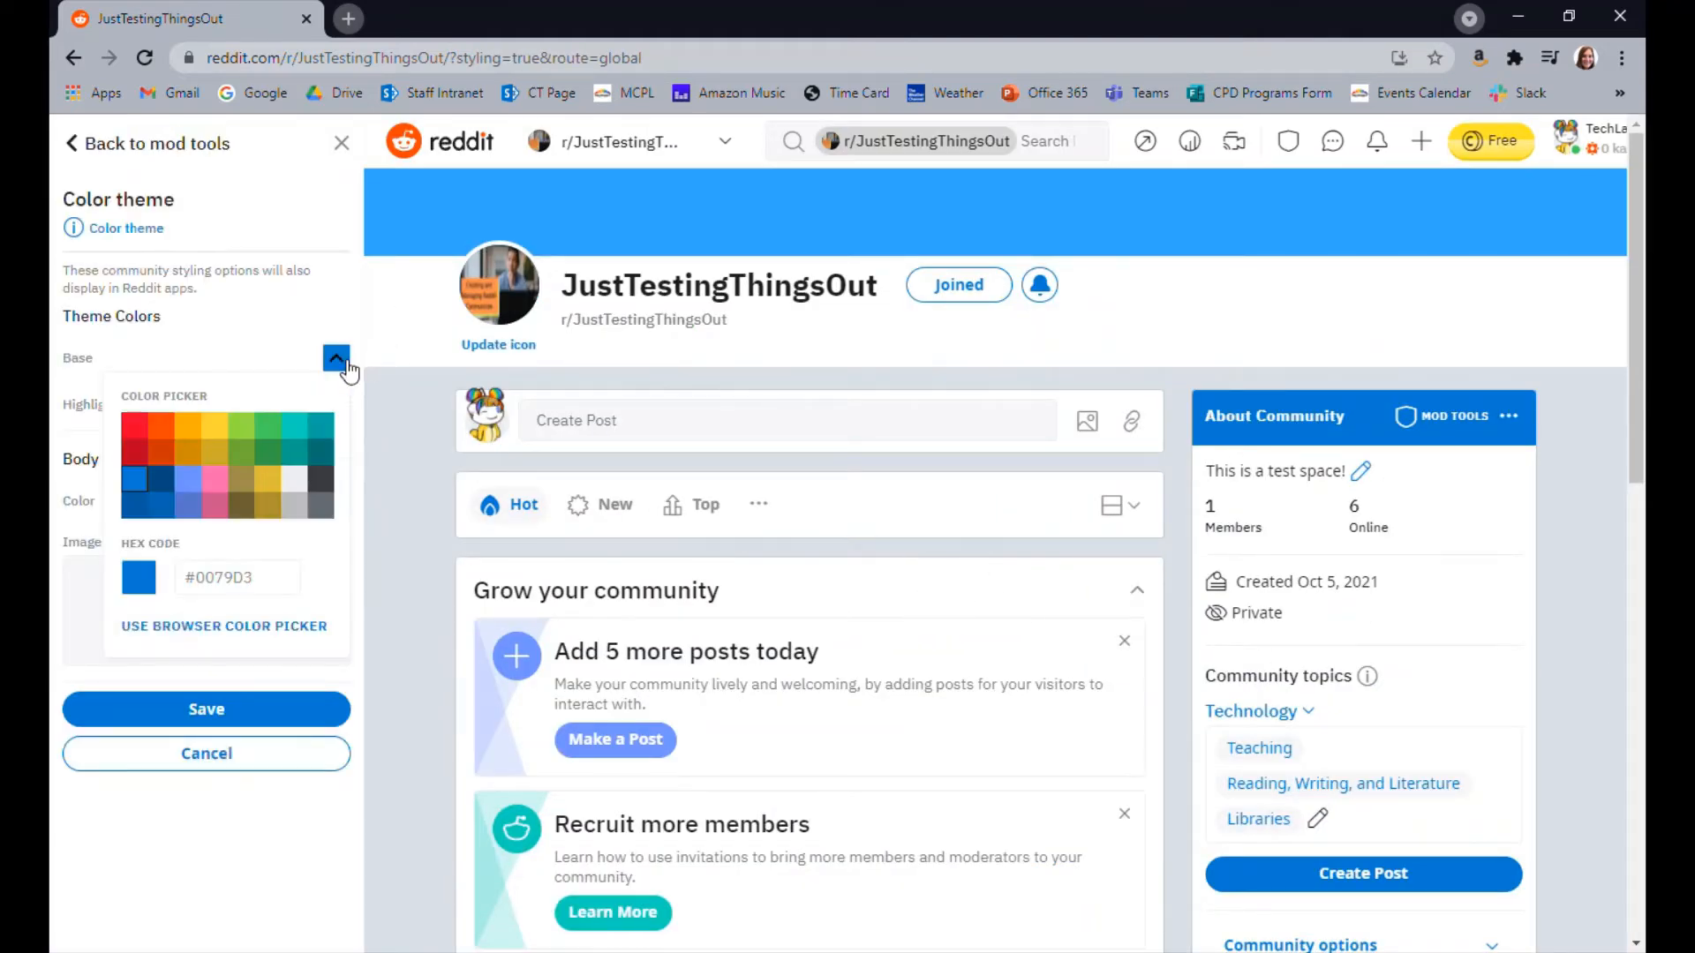
click(322, 454)
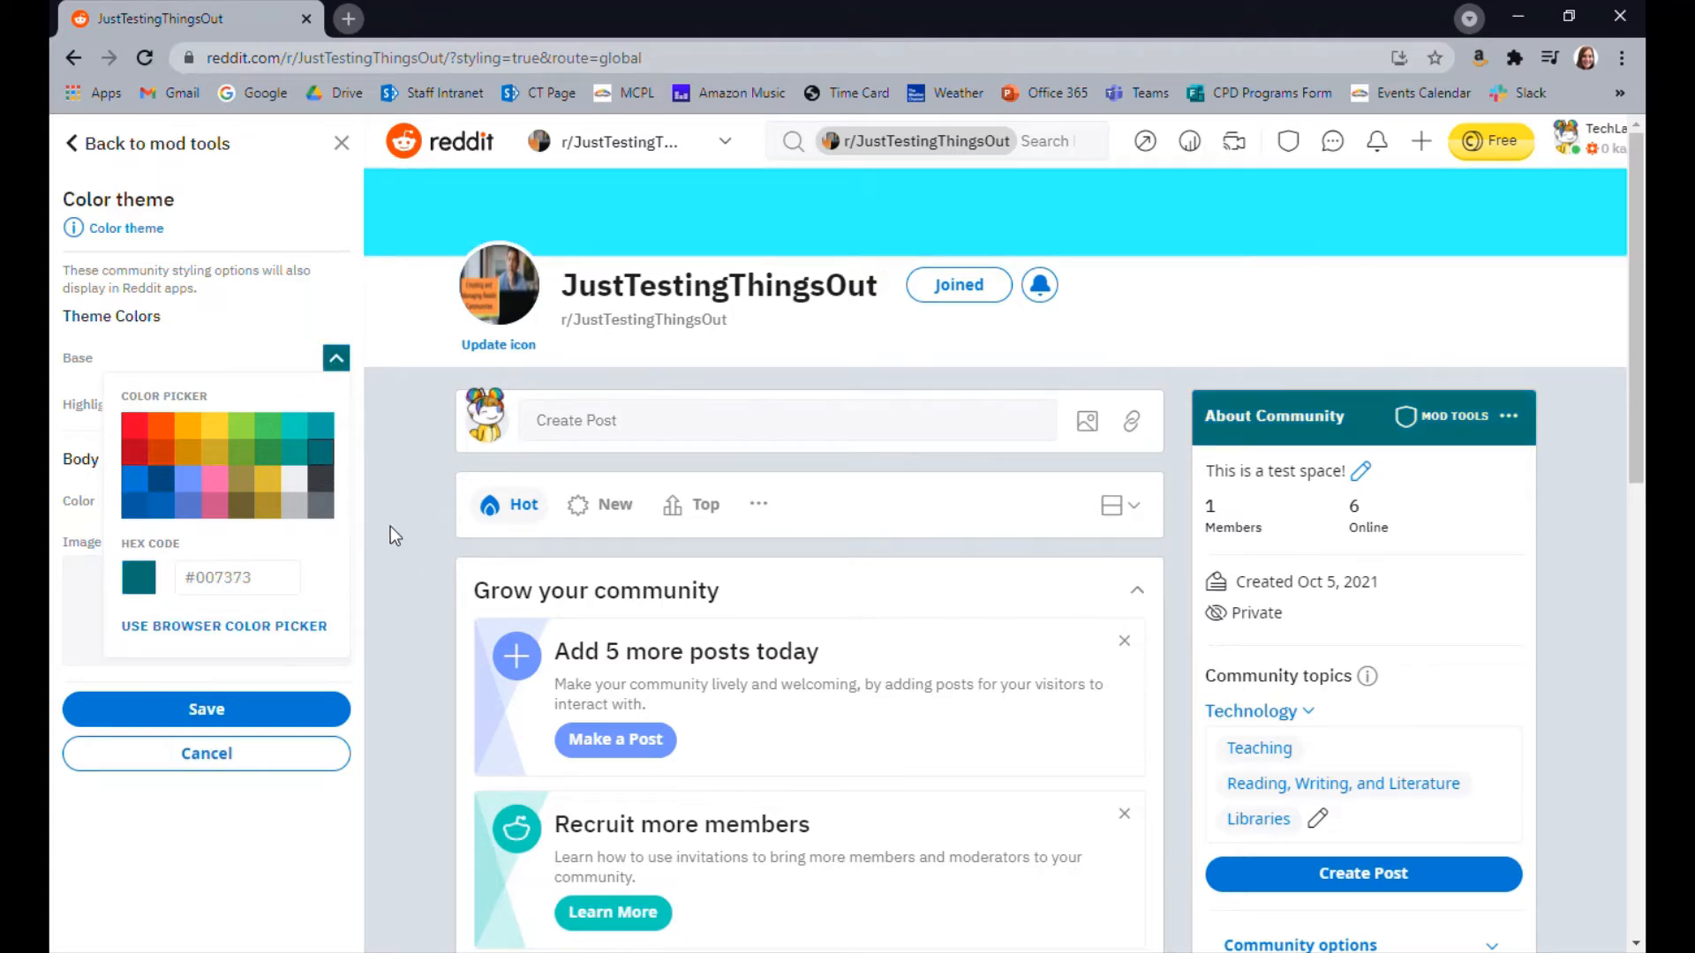
click(382, 417)
click(978, 637)
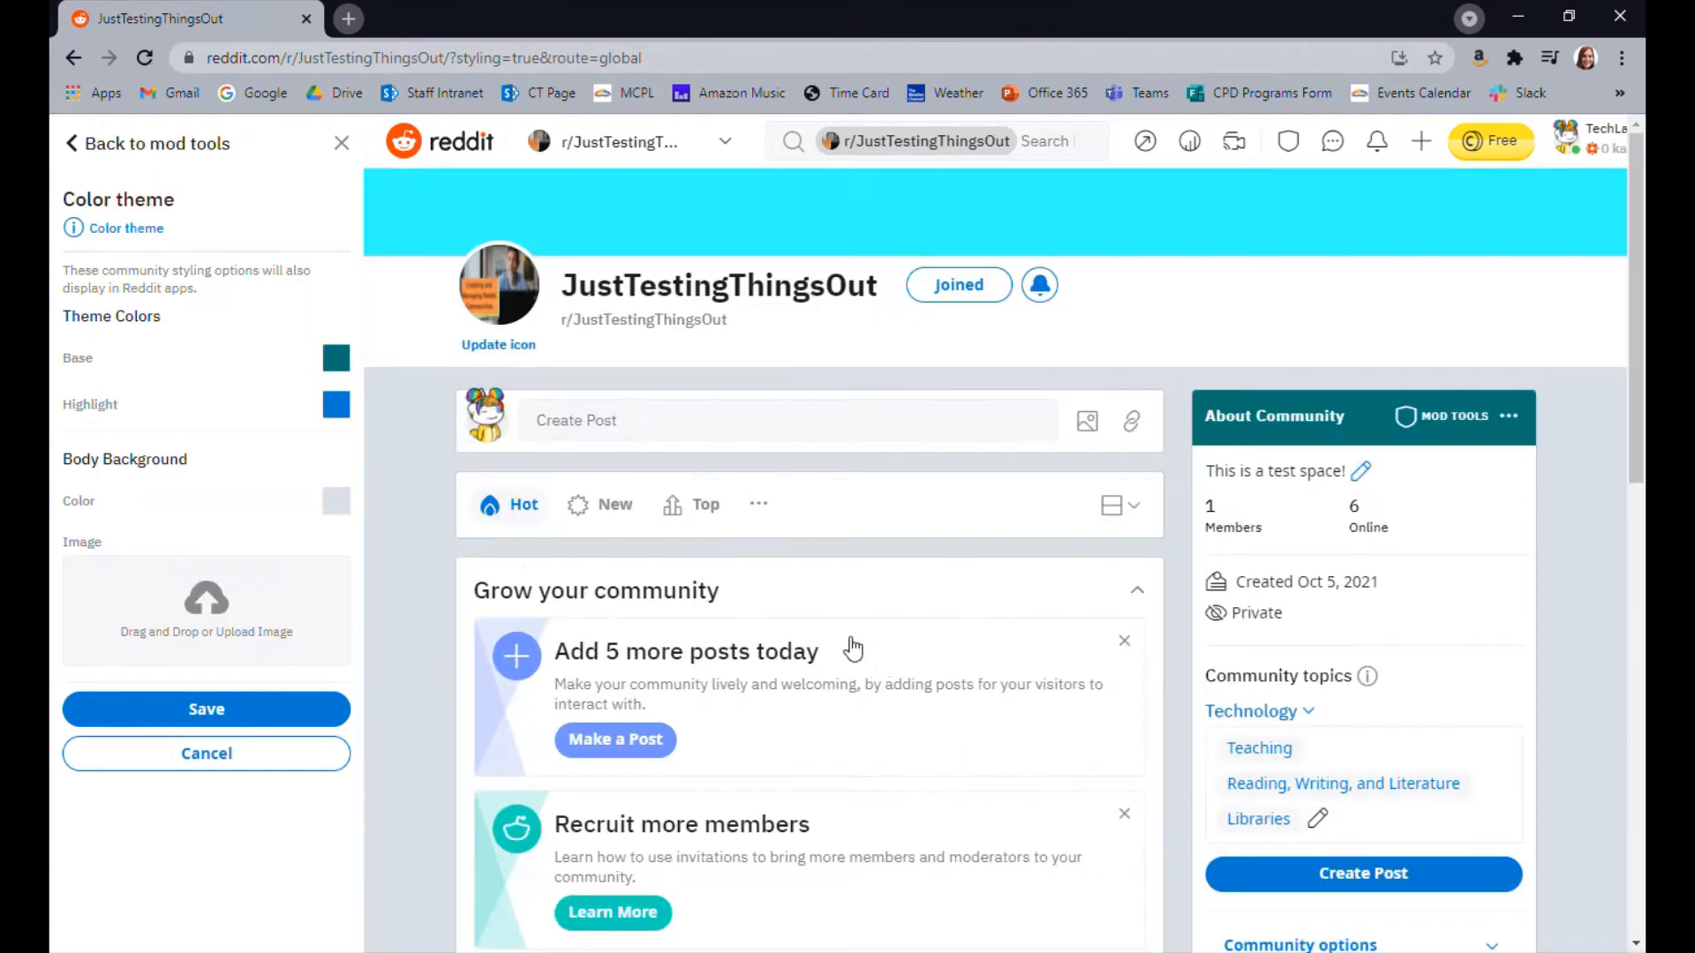
Set the highlight theme color to dark gray #373C3F
click(336, 405)
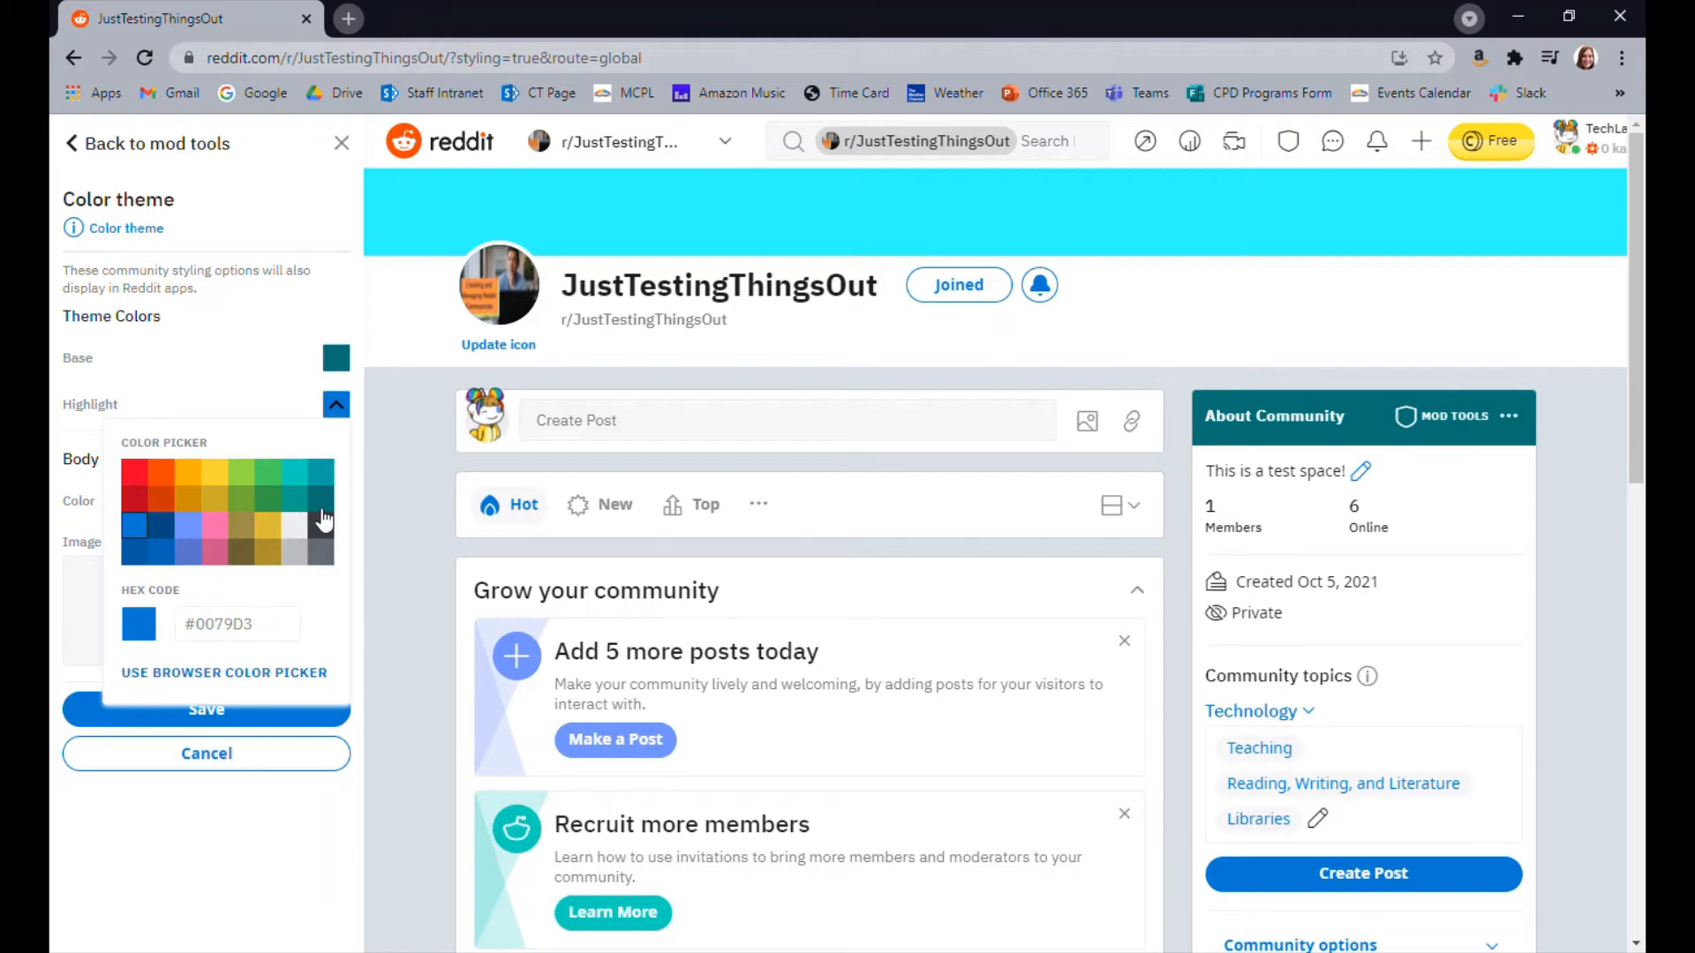
click(328, 552)
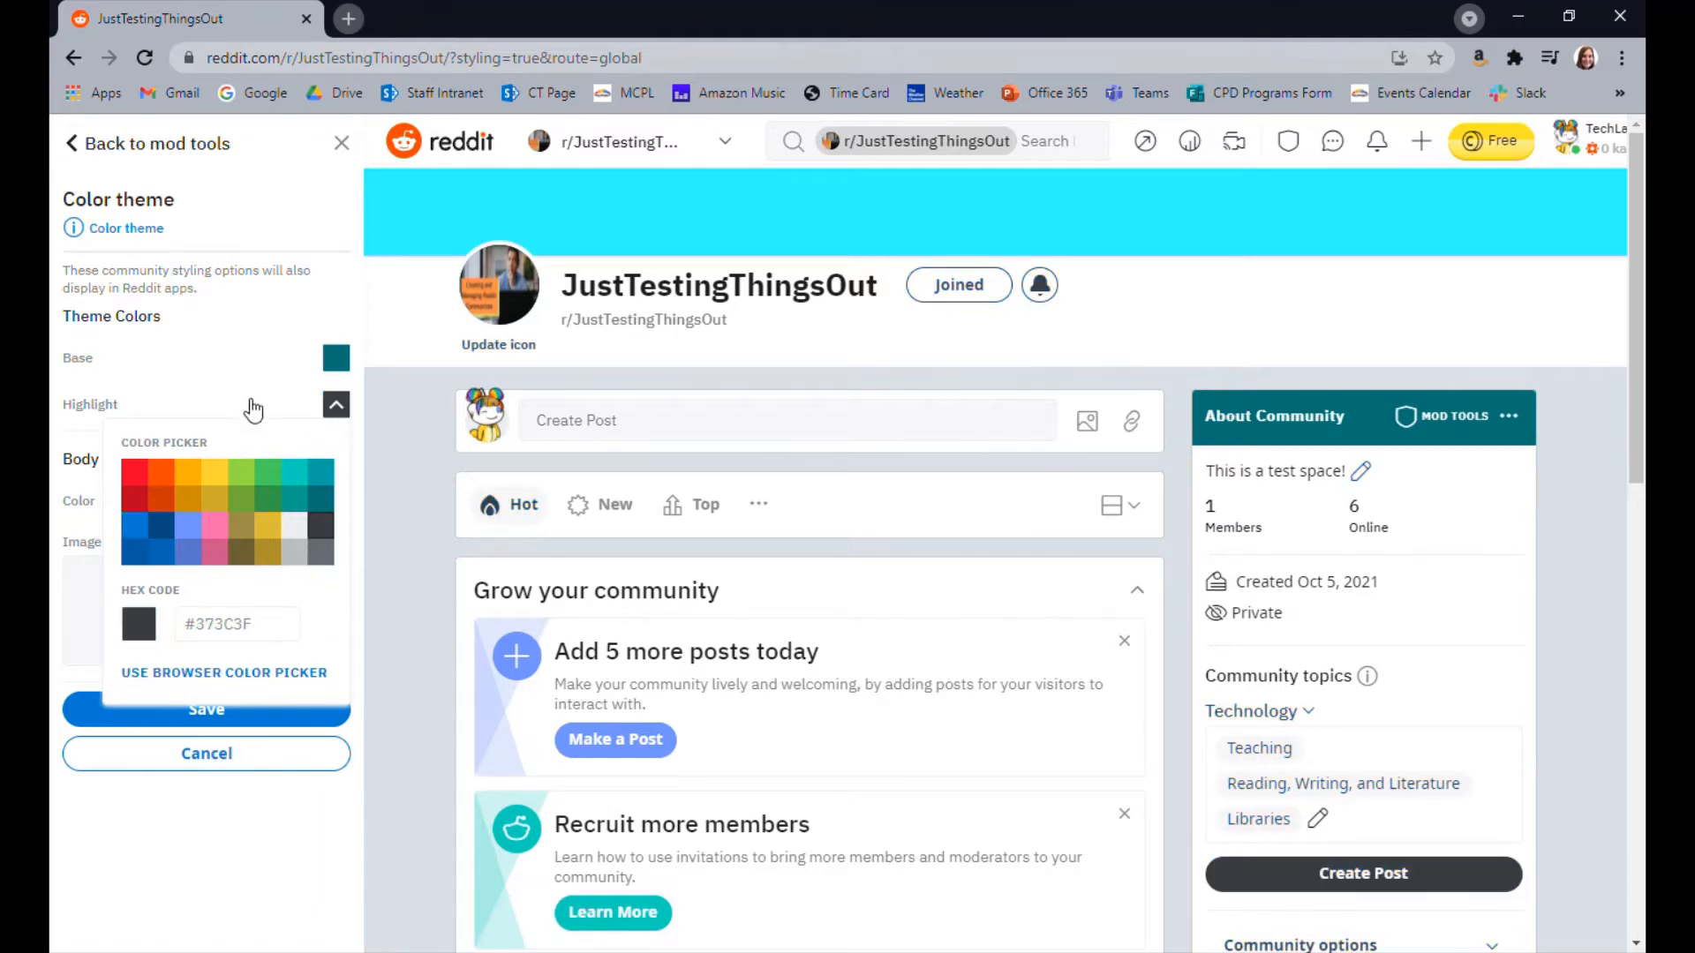
click(57, 630)
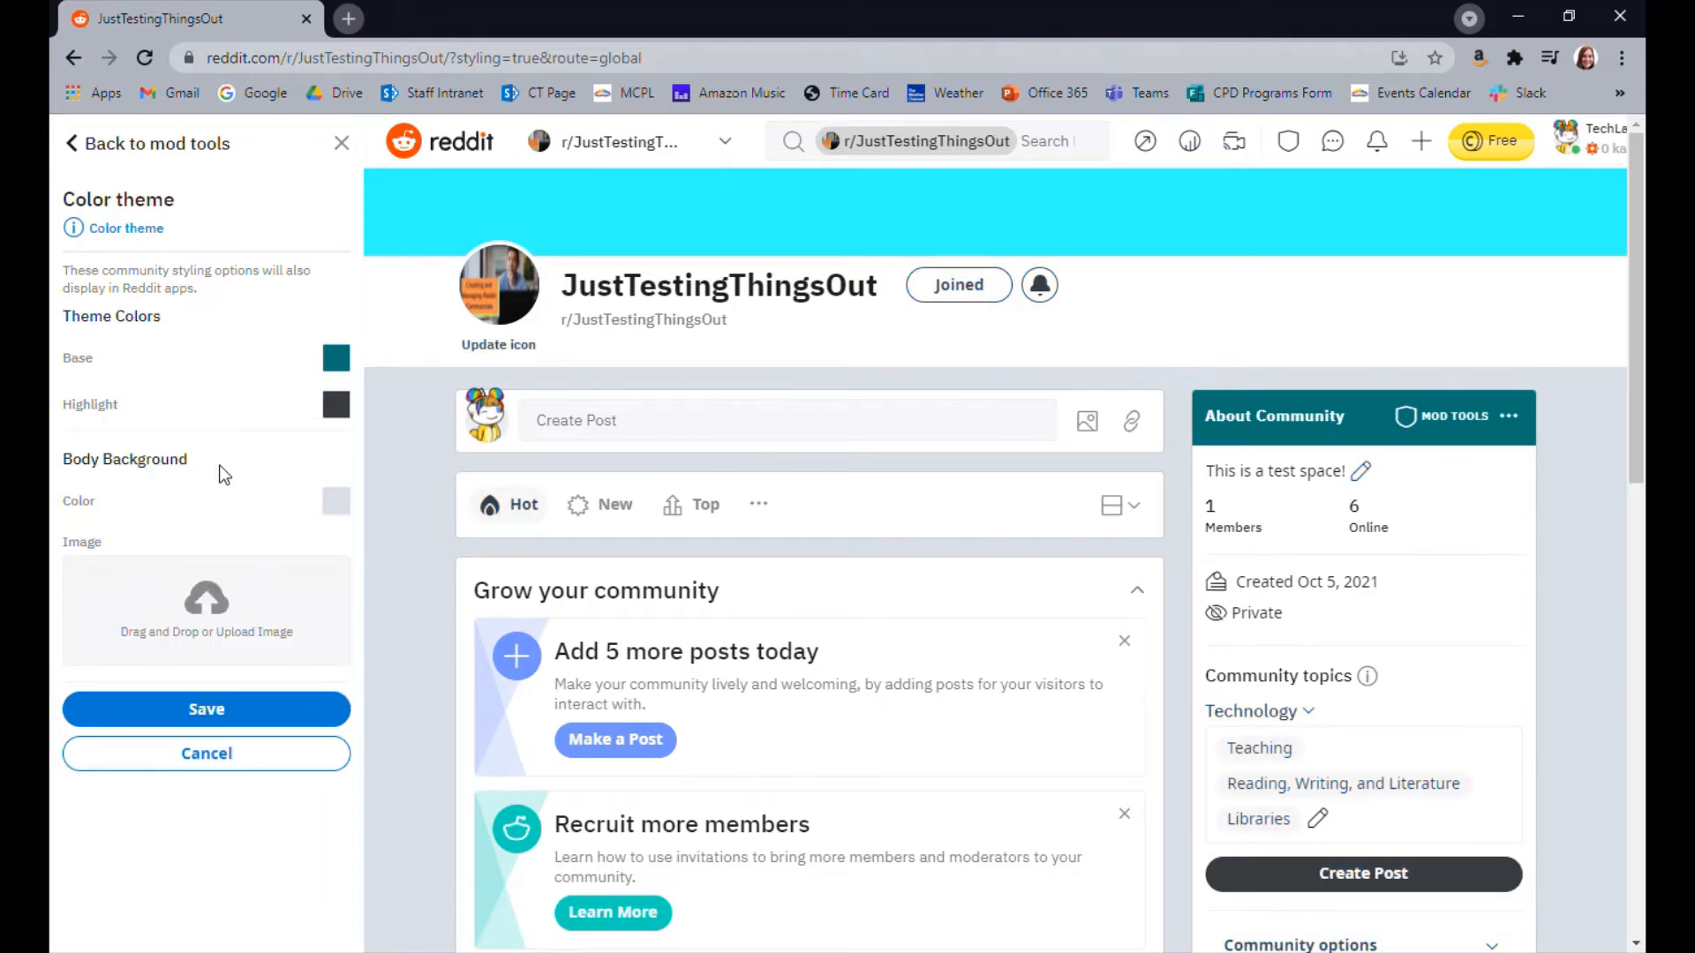
Set the body background color to slate gray #646D73
click(336, 501)
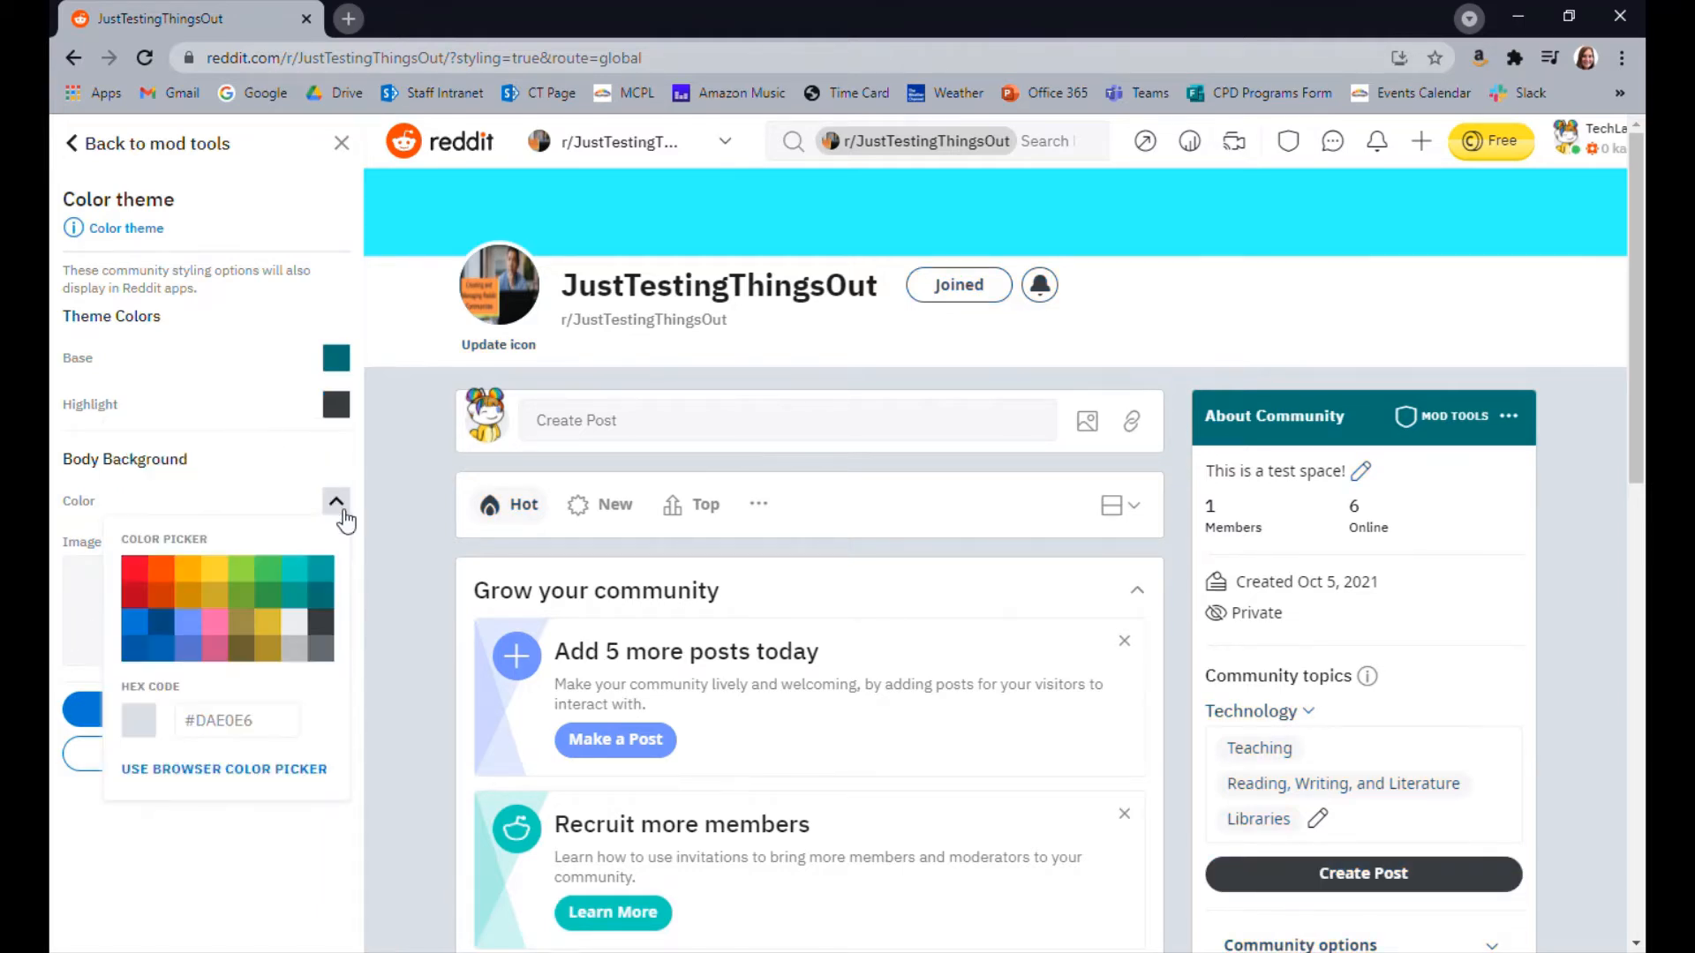
click(295, 649)
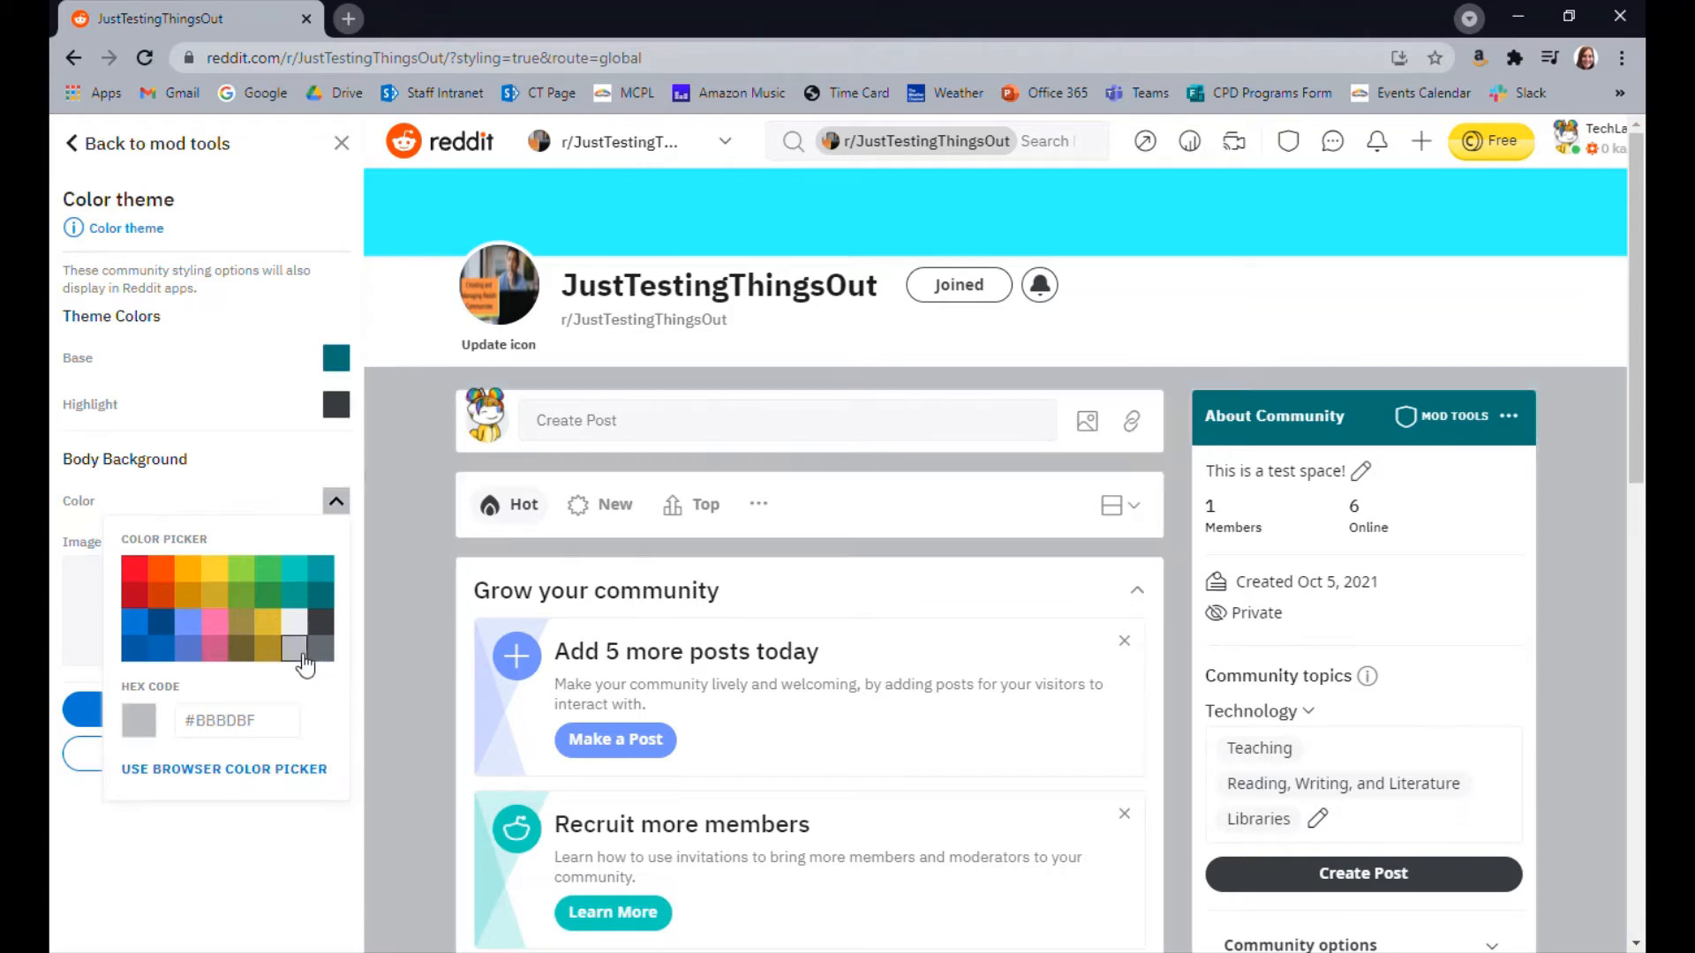
click(321, 649)
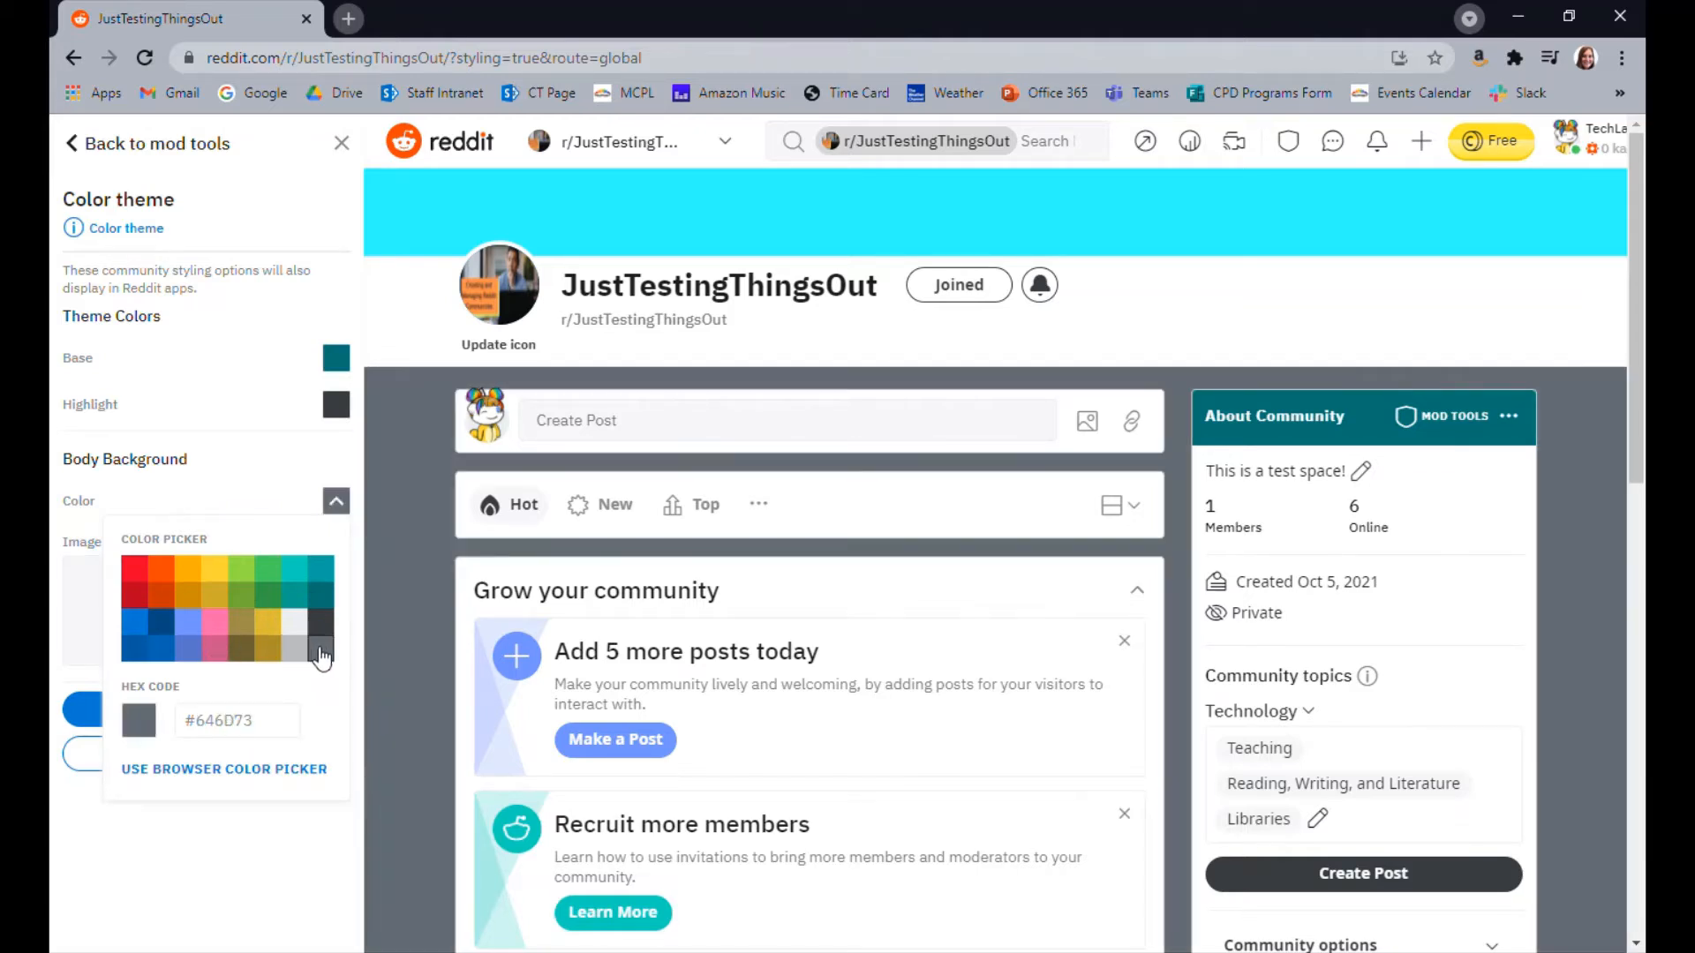
Upload the "Creating and Managing Reddit Communities" image as the body background, set it to Center, and save the color theme
click(88, 627)
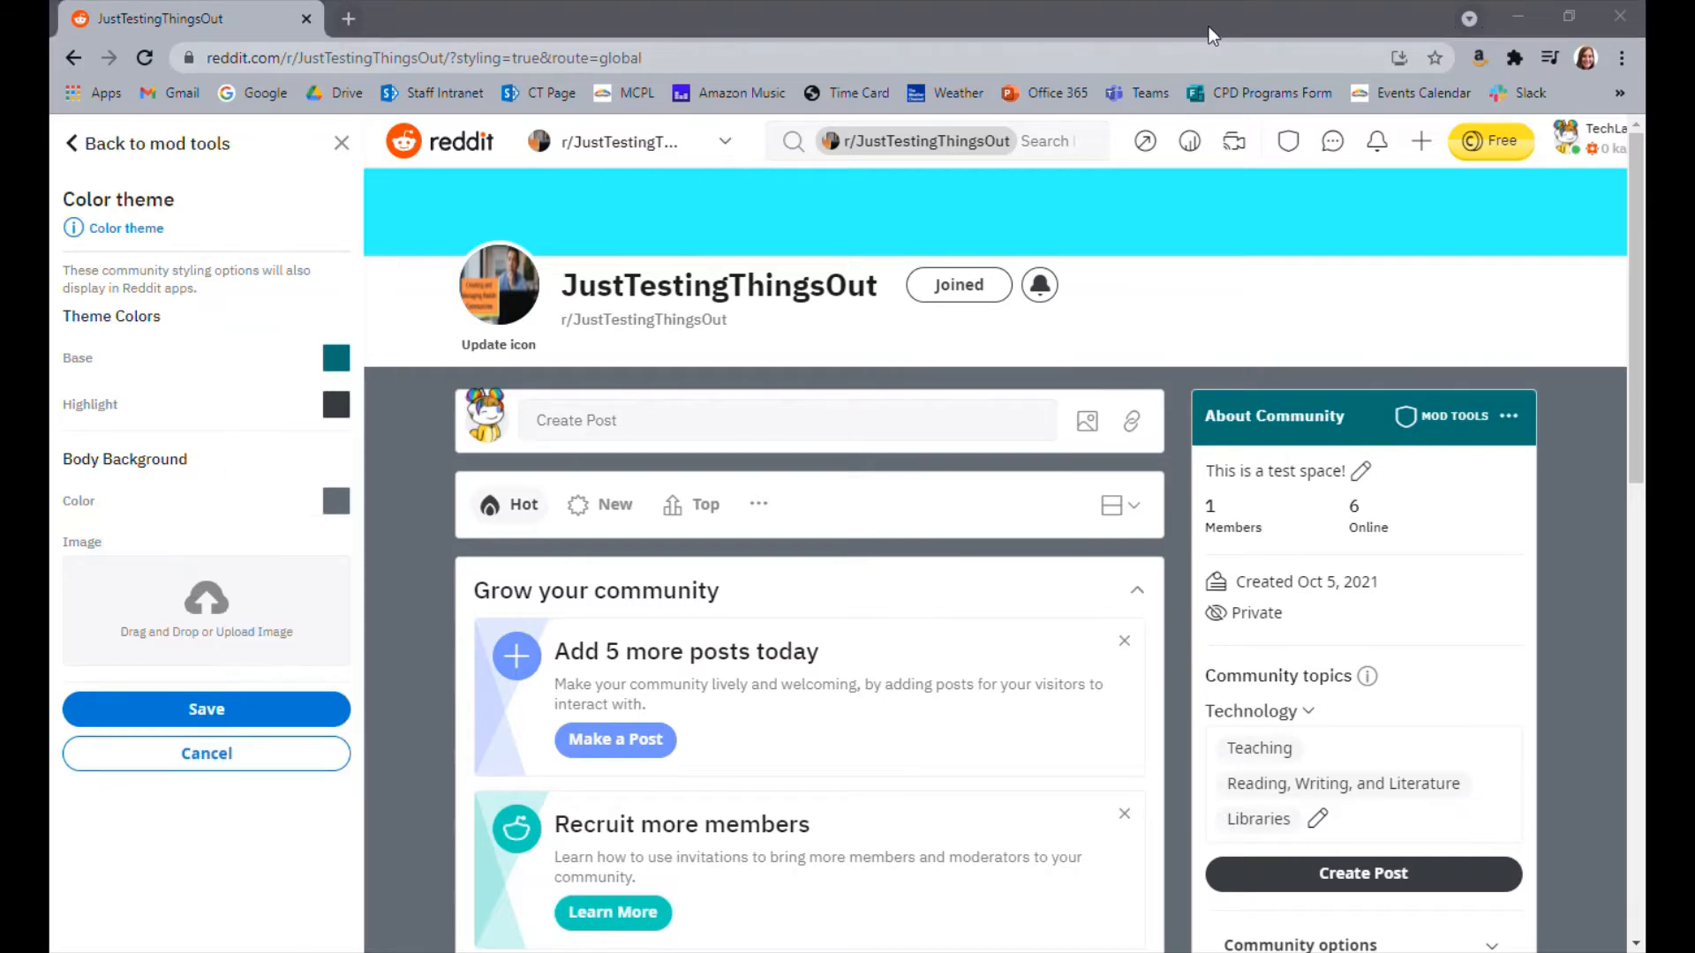
double_click(459, 420)
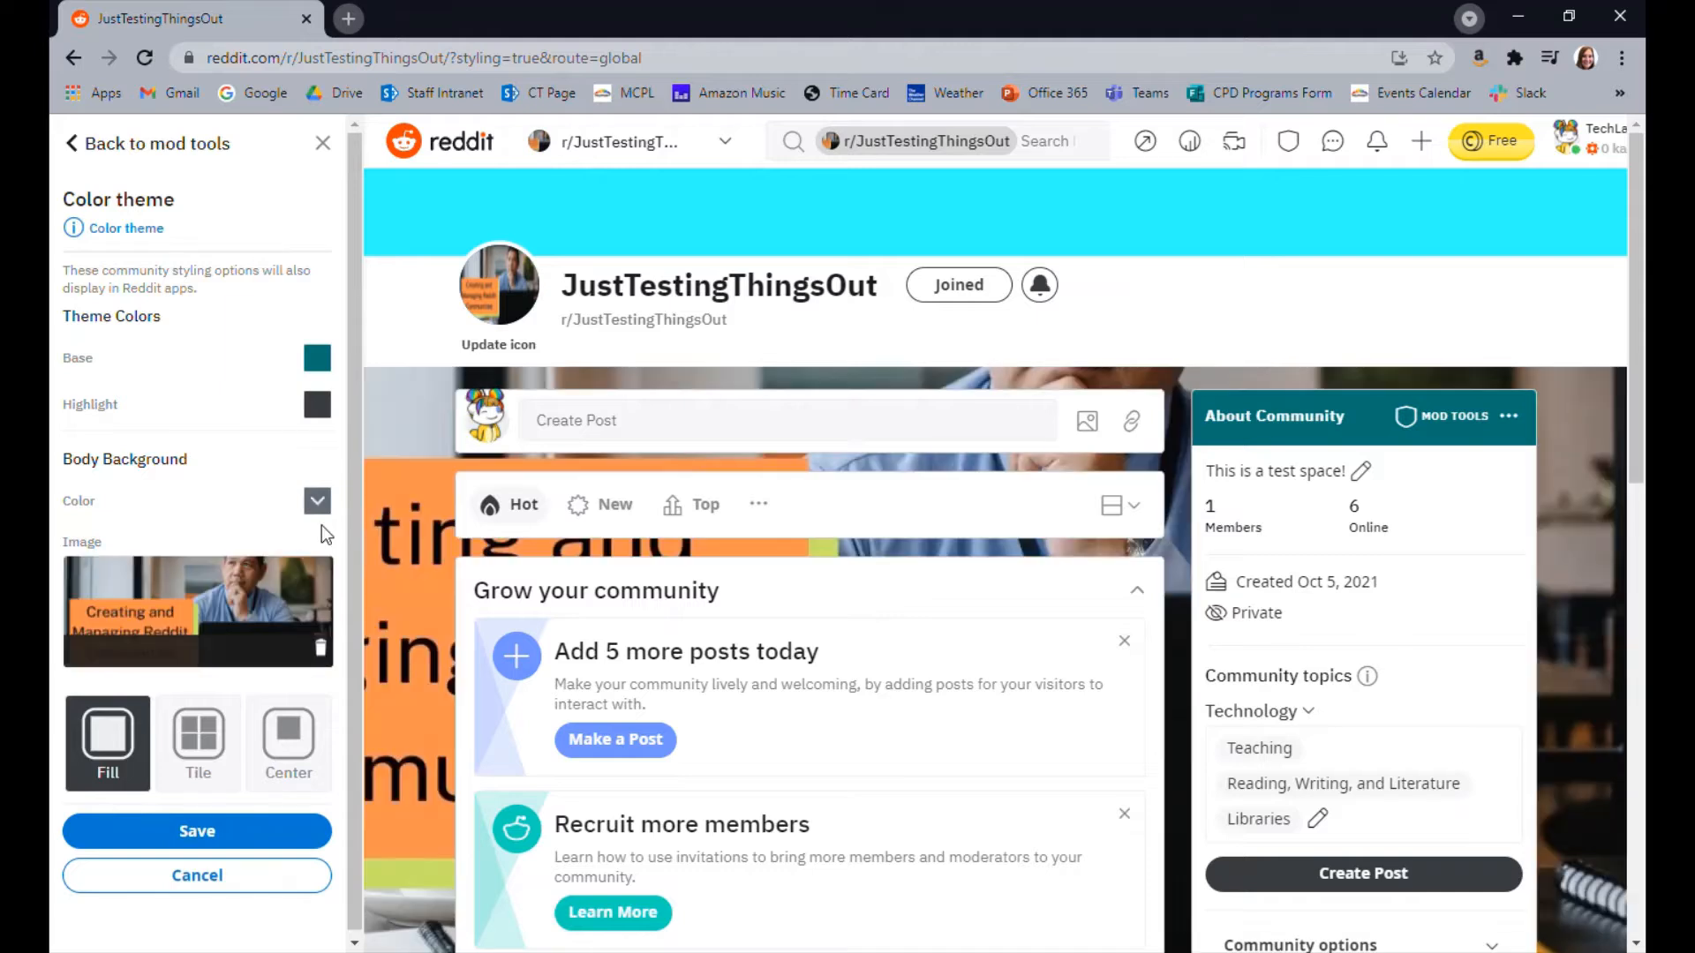
click(289, 751)
click(217, 833)
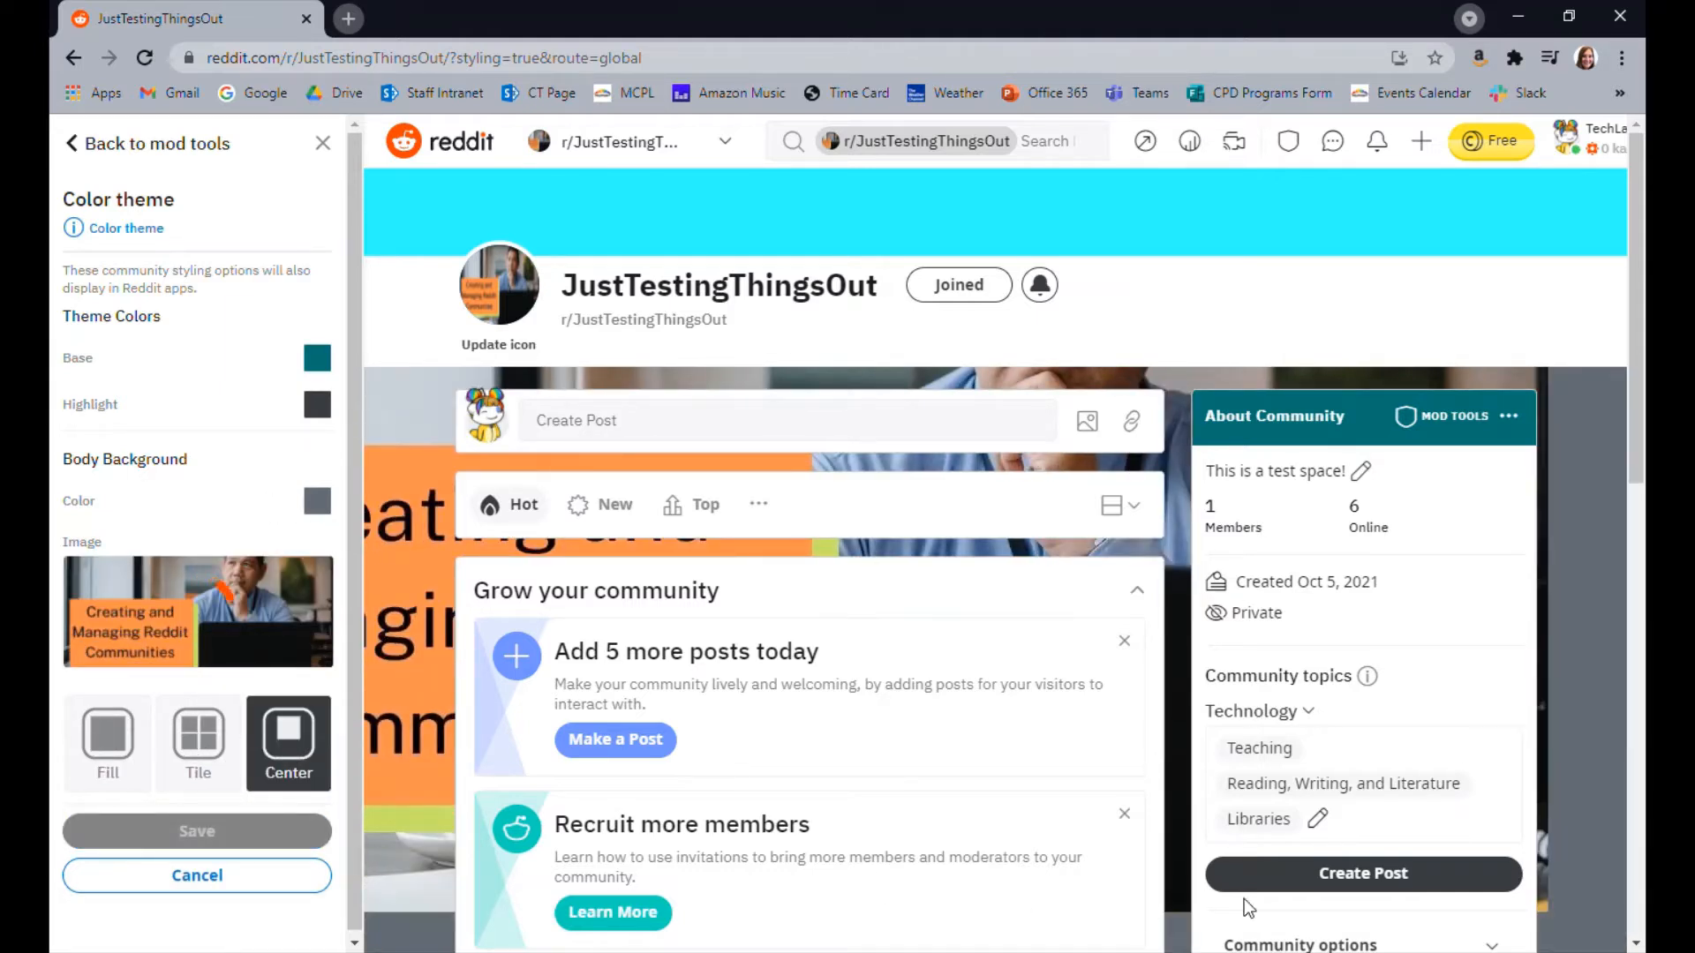
scroll(1221, 594, down, 5)
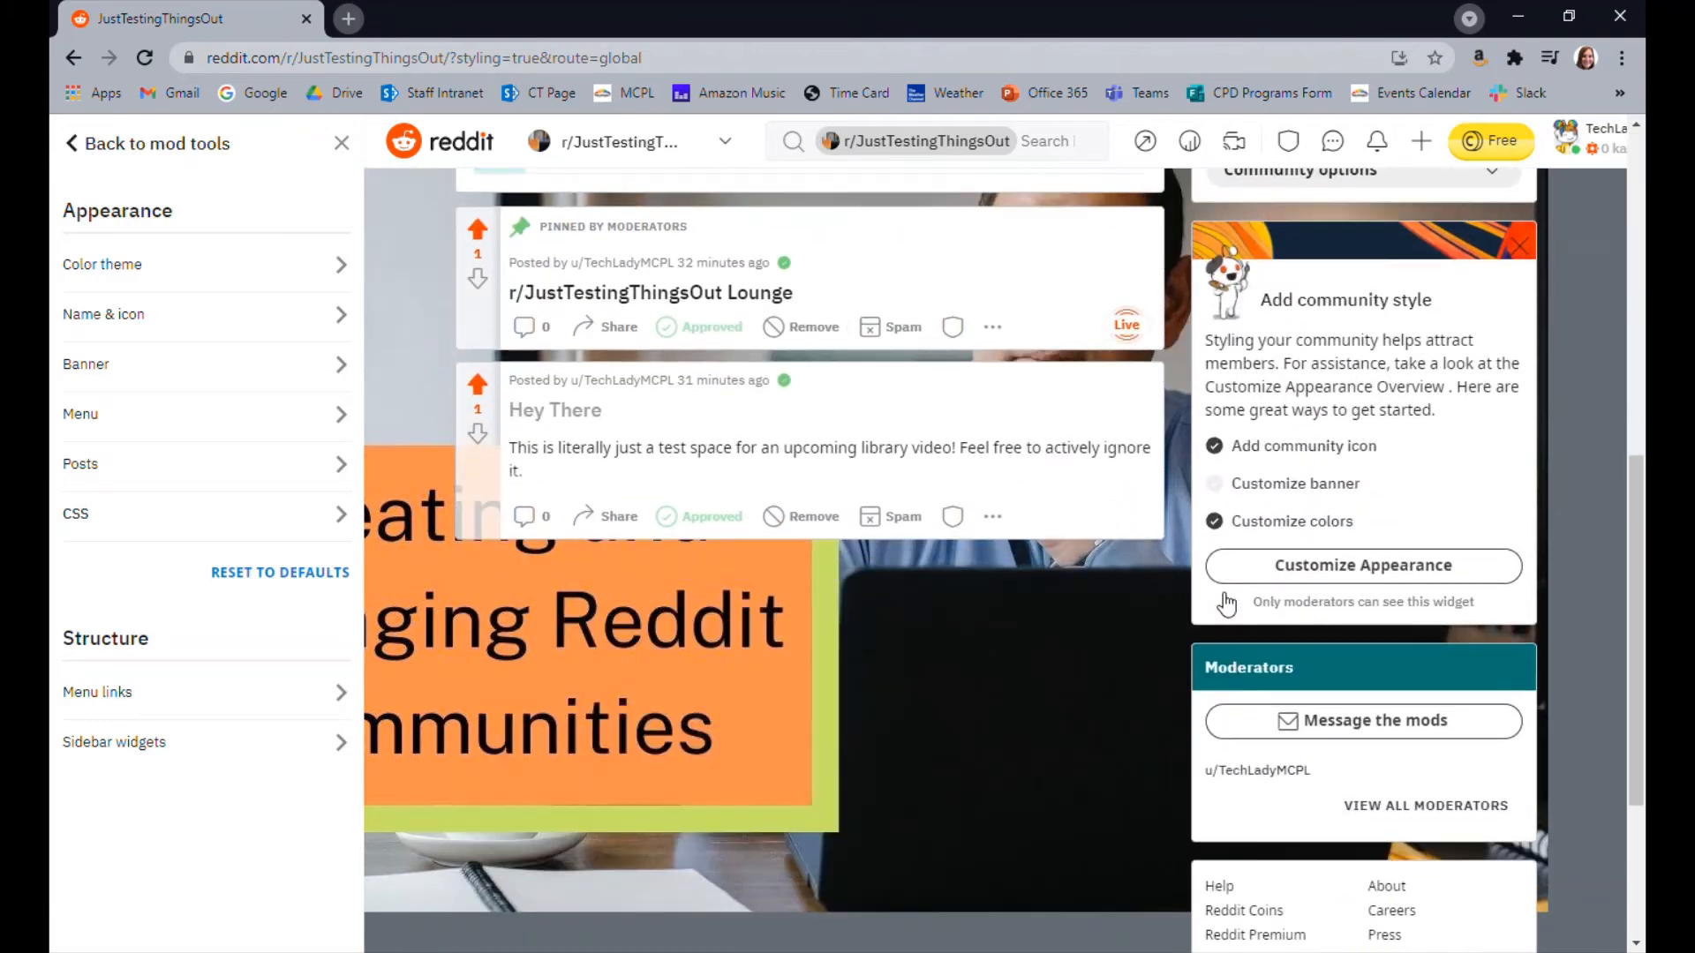
Leave the appearance editor and start a new post in r/JustTestingThingsOut, dismissing the Create Collections tip
scroll(1147, 530, up, 5)
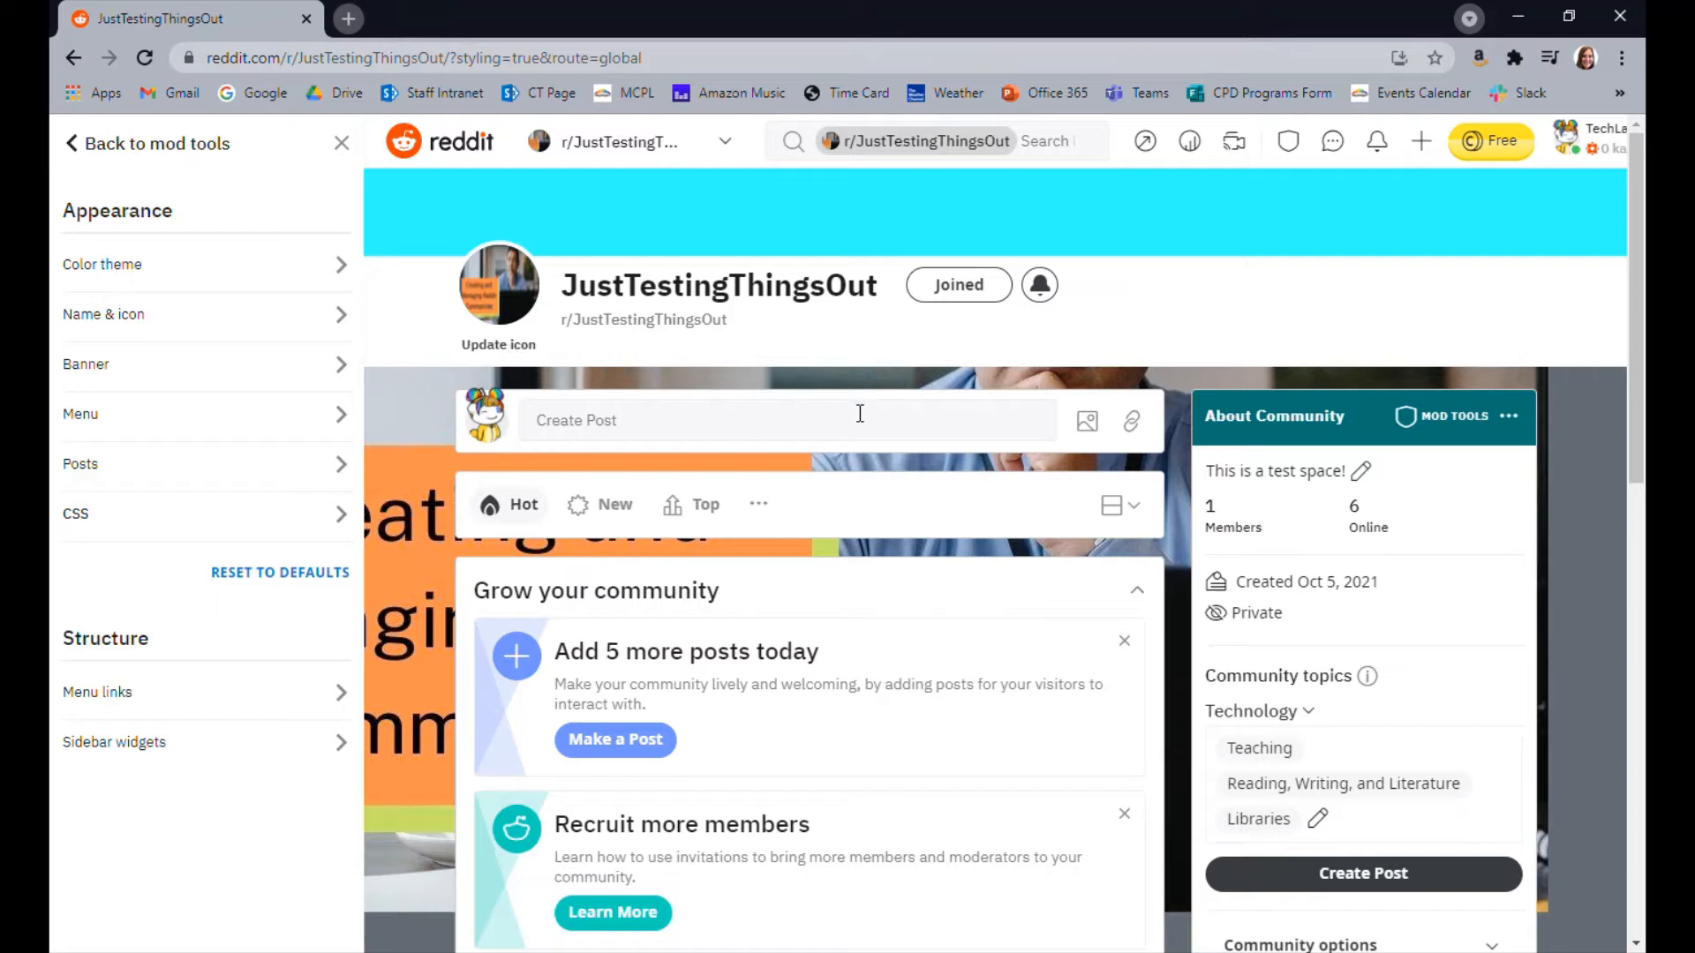
scroll(863, 409, down, 1)
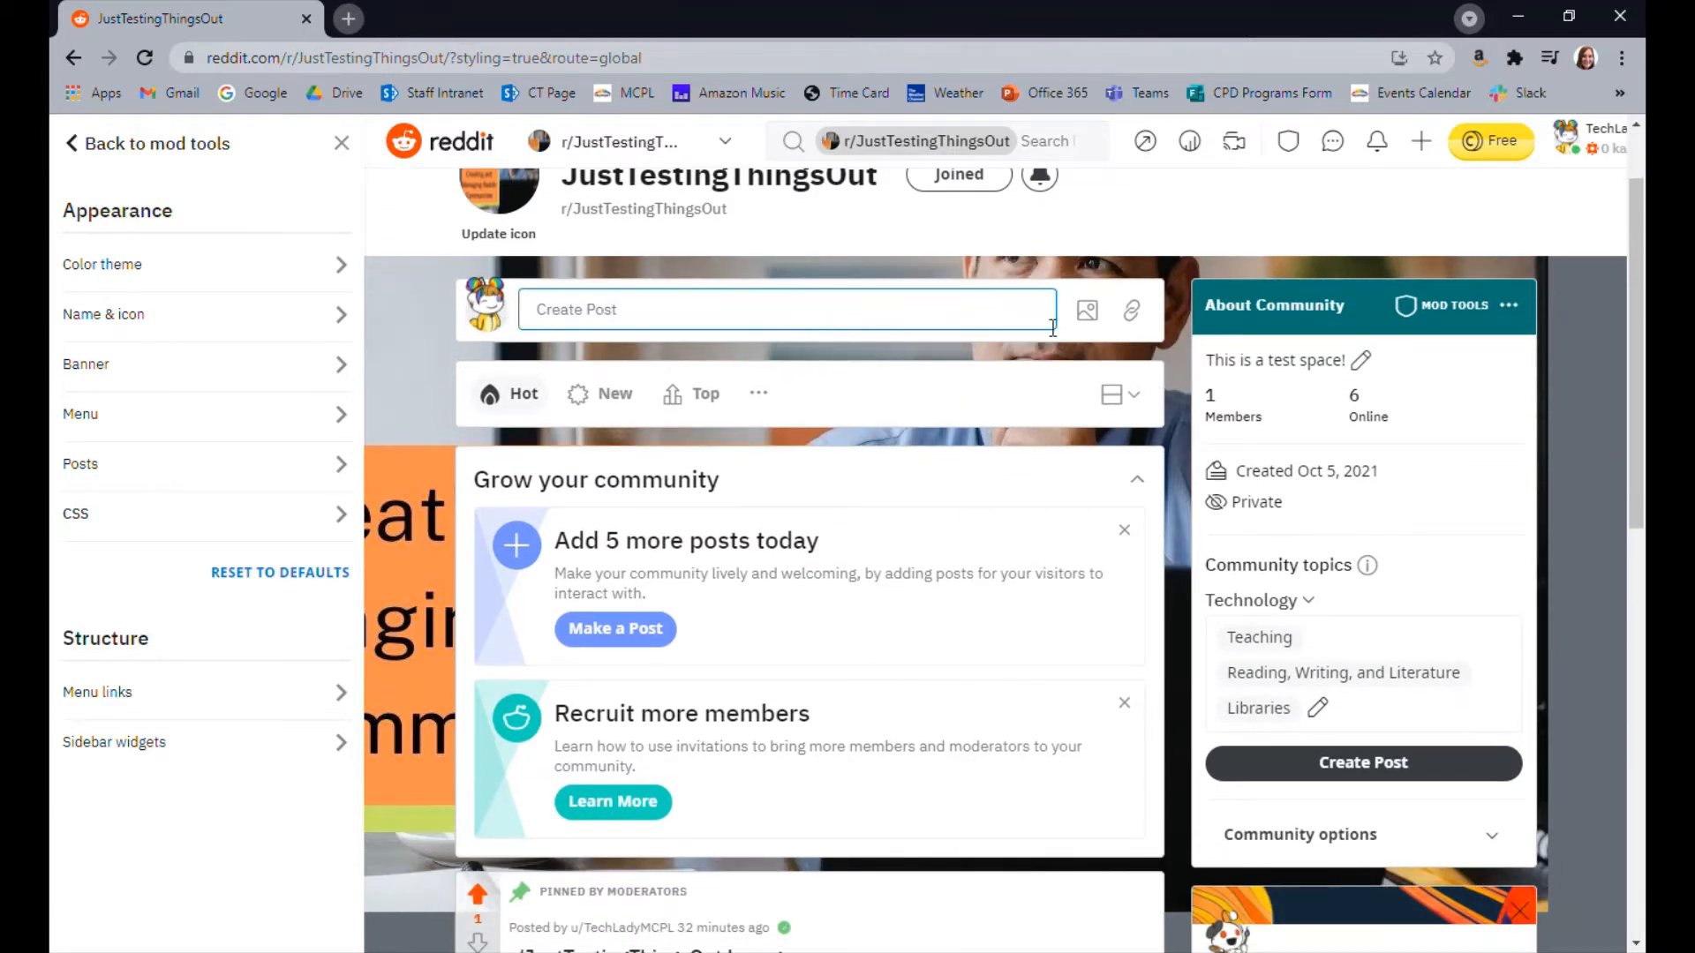
click(570, 319)
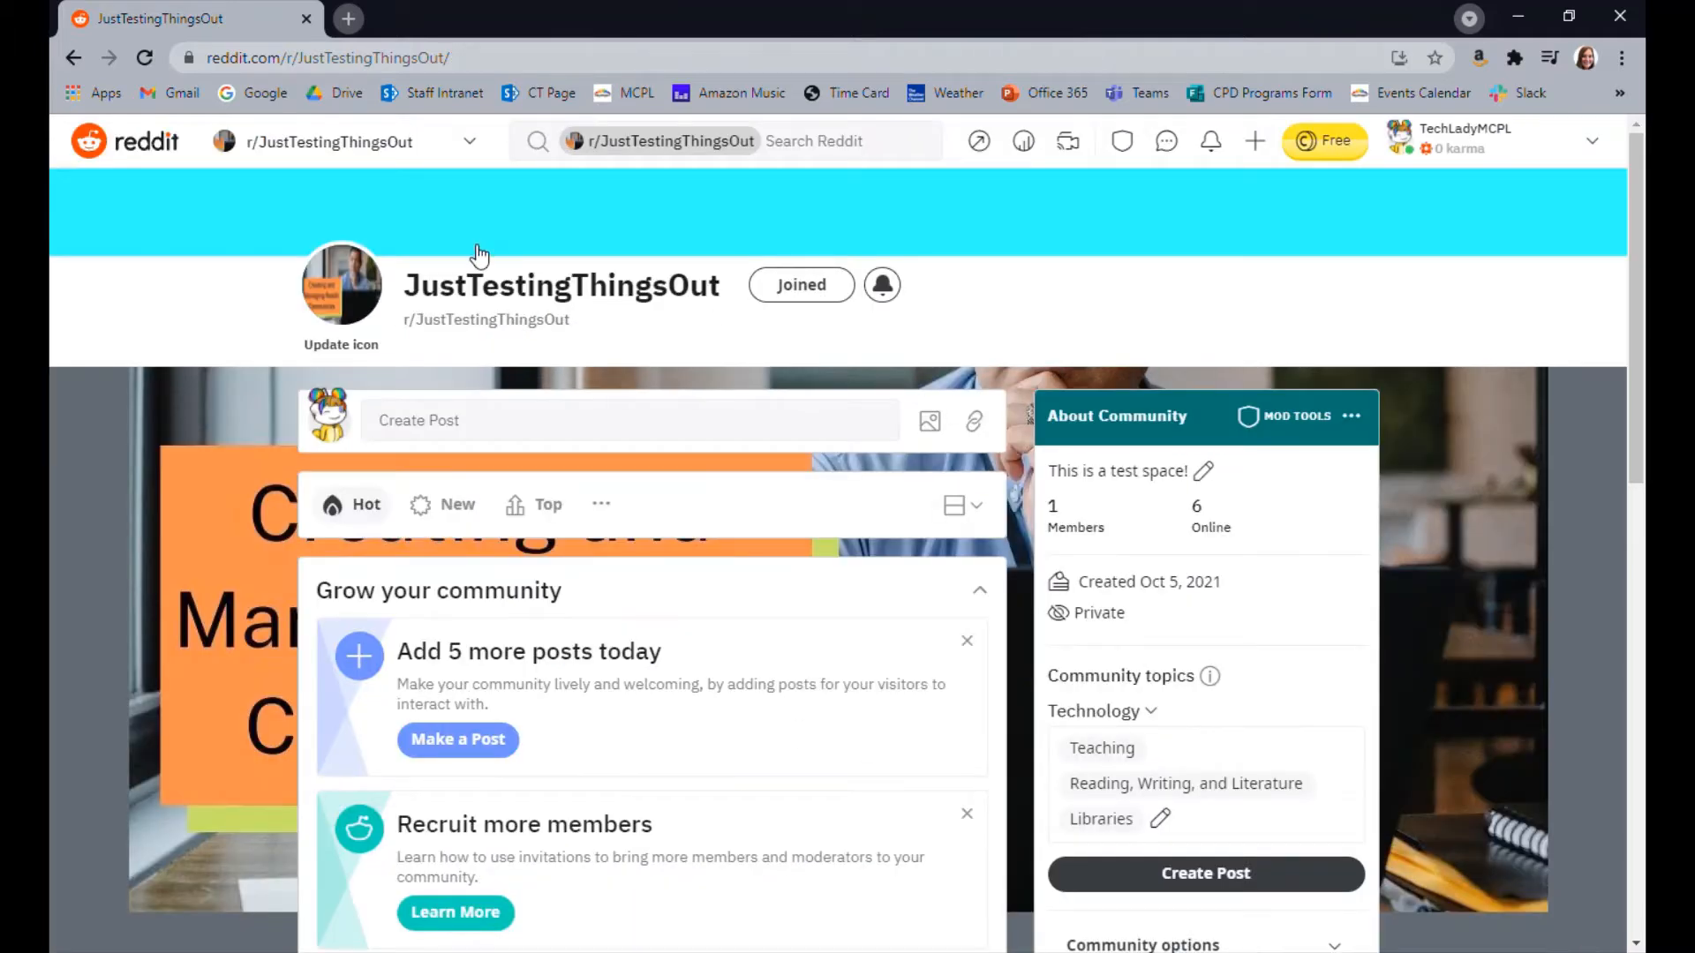
click(496, 432)
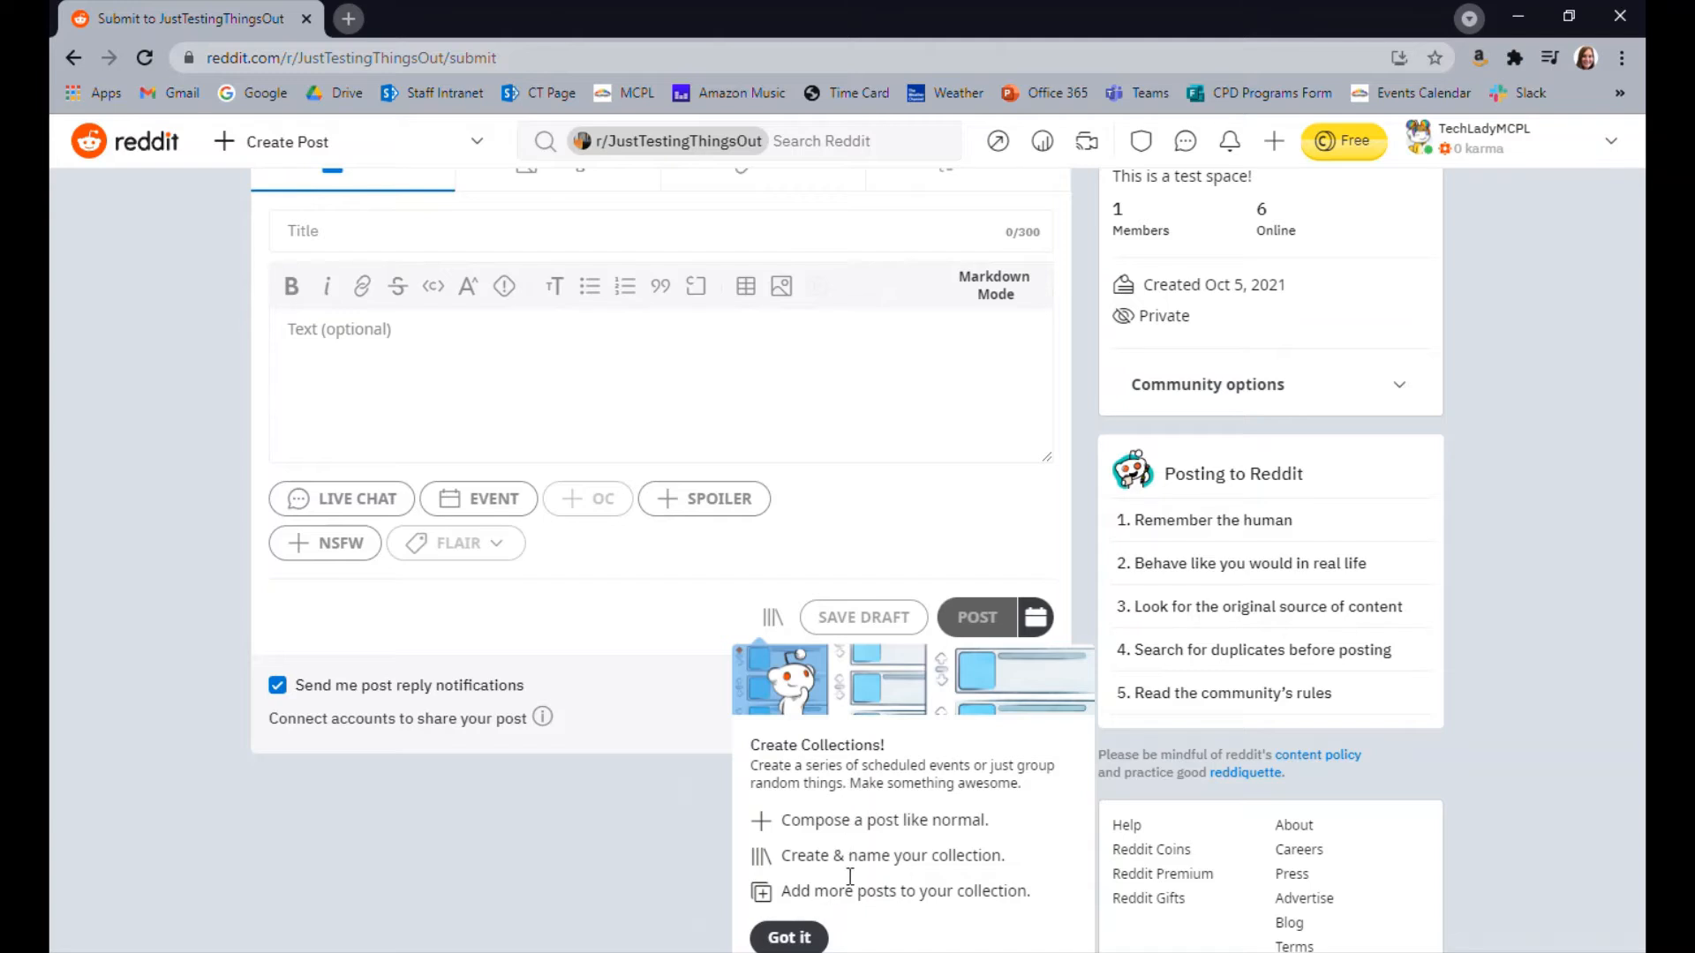
click(790, 941)
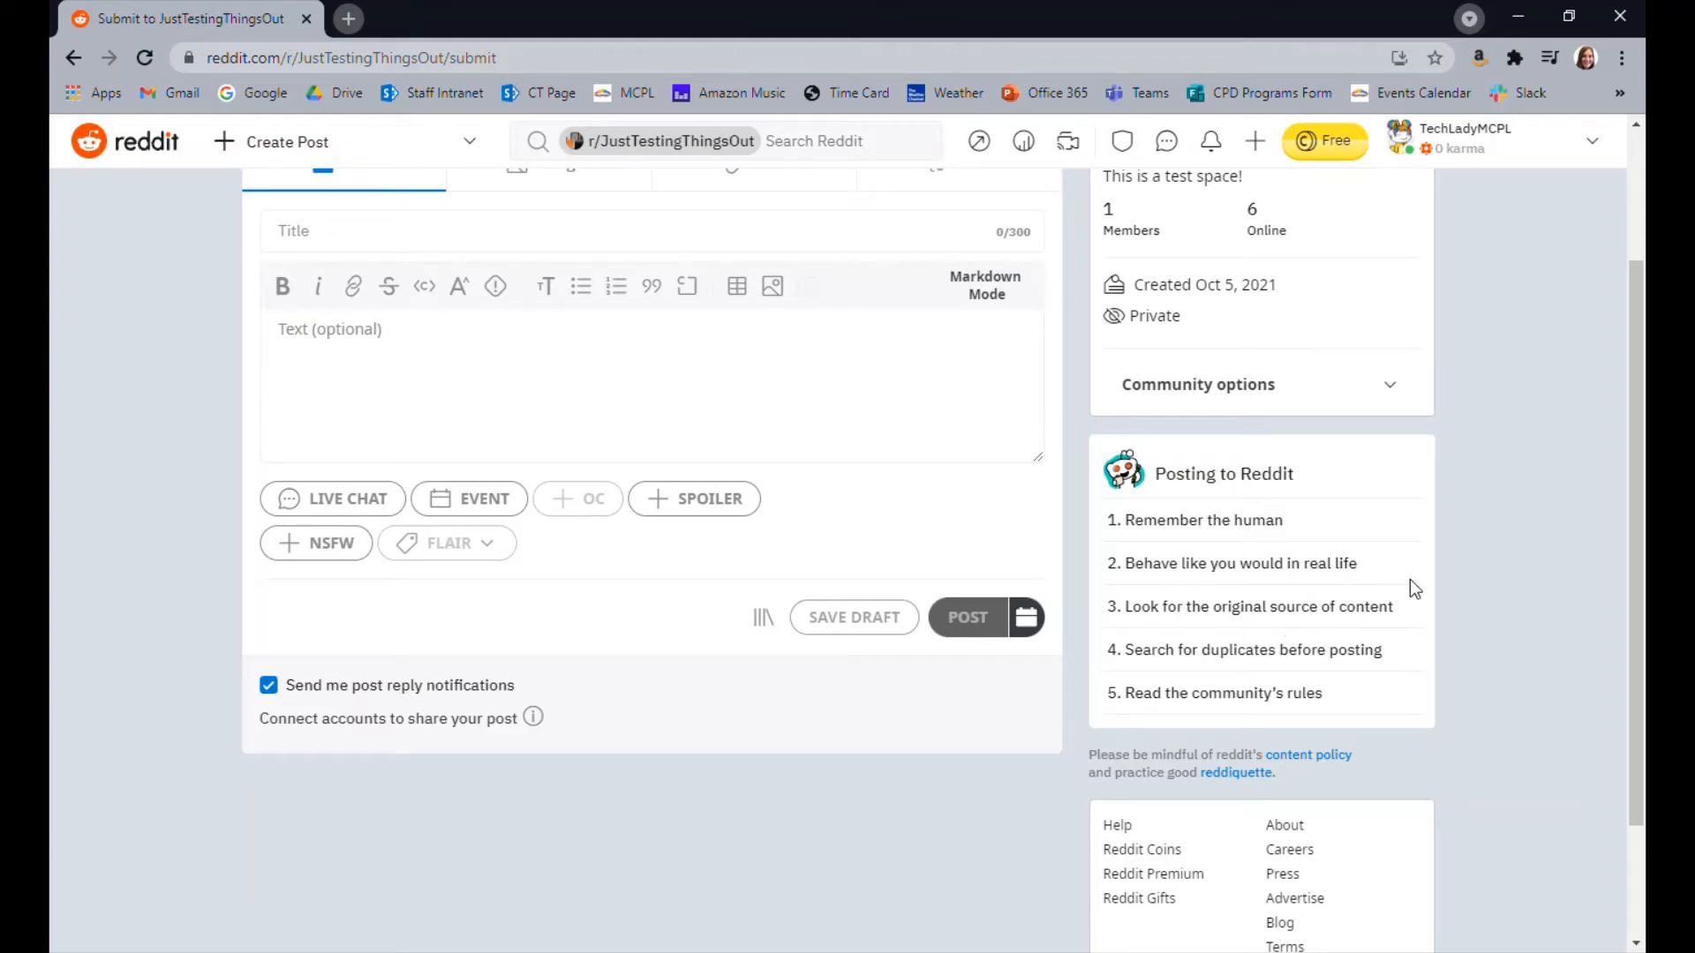
Publish a text post titled "More testing!" in r/JustTestingThingsOut, leaving the optional body text empty
scroll(1415, 587, up, 2)
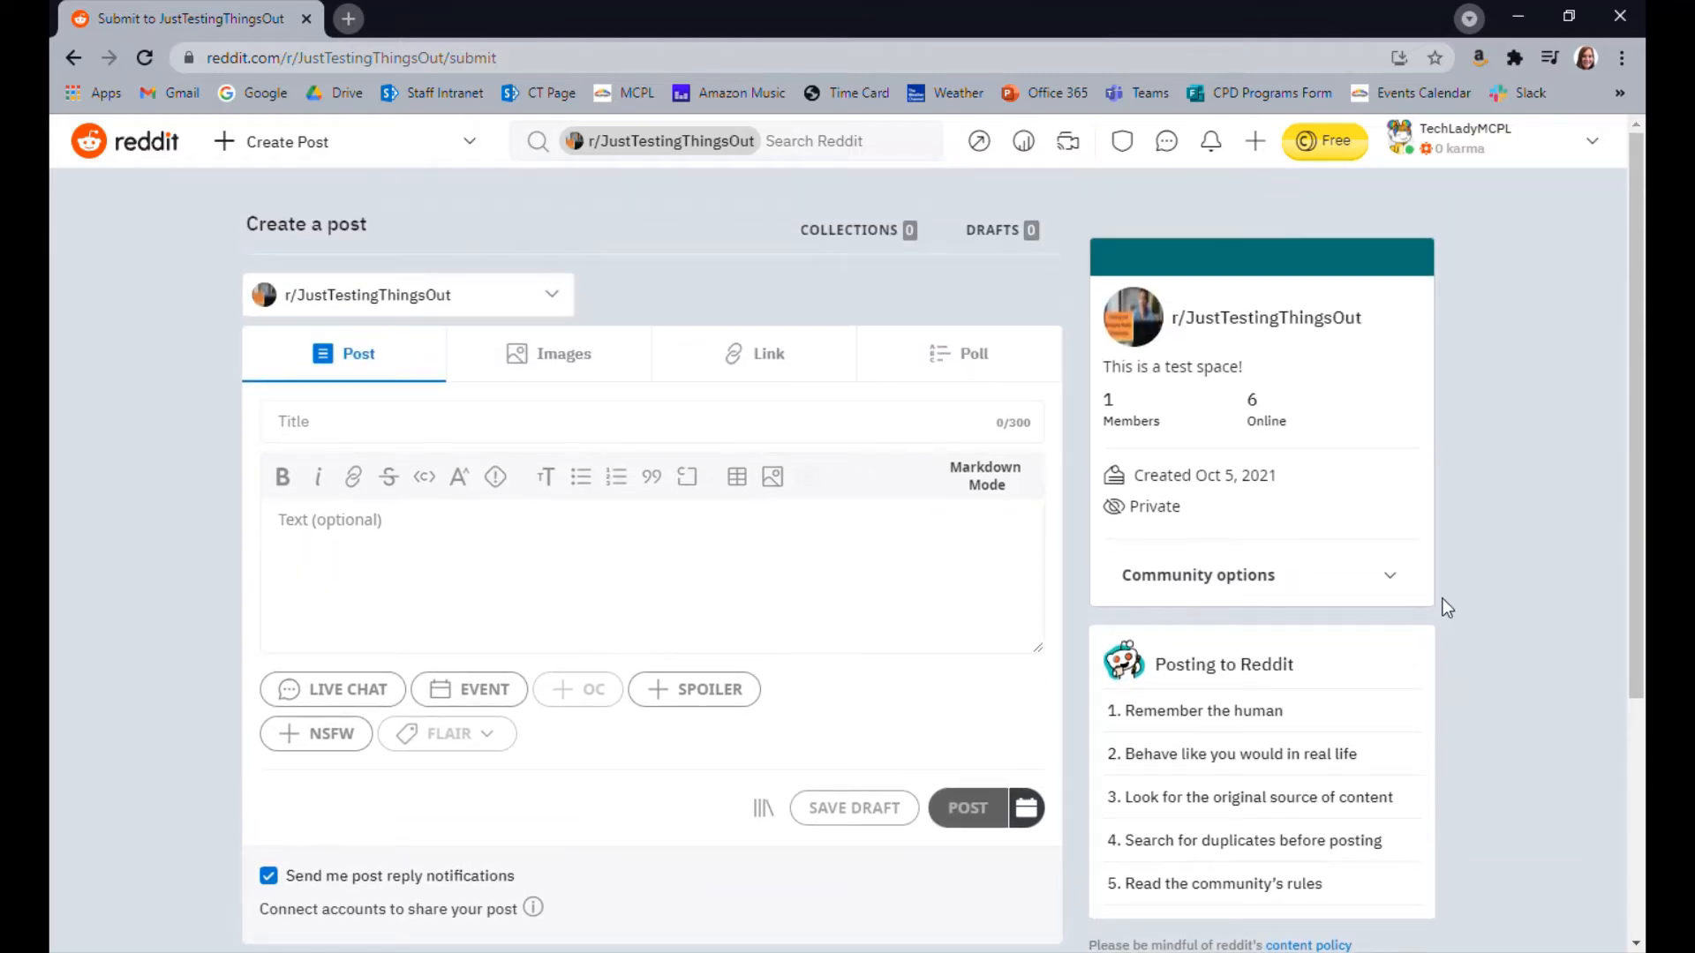
scroll(1442, 600, down, 2)
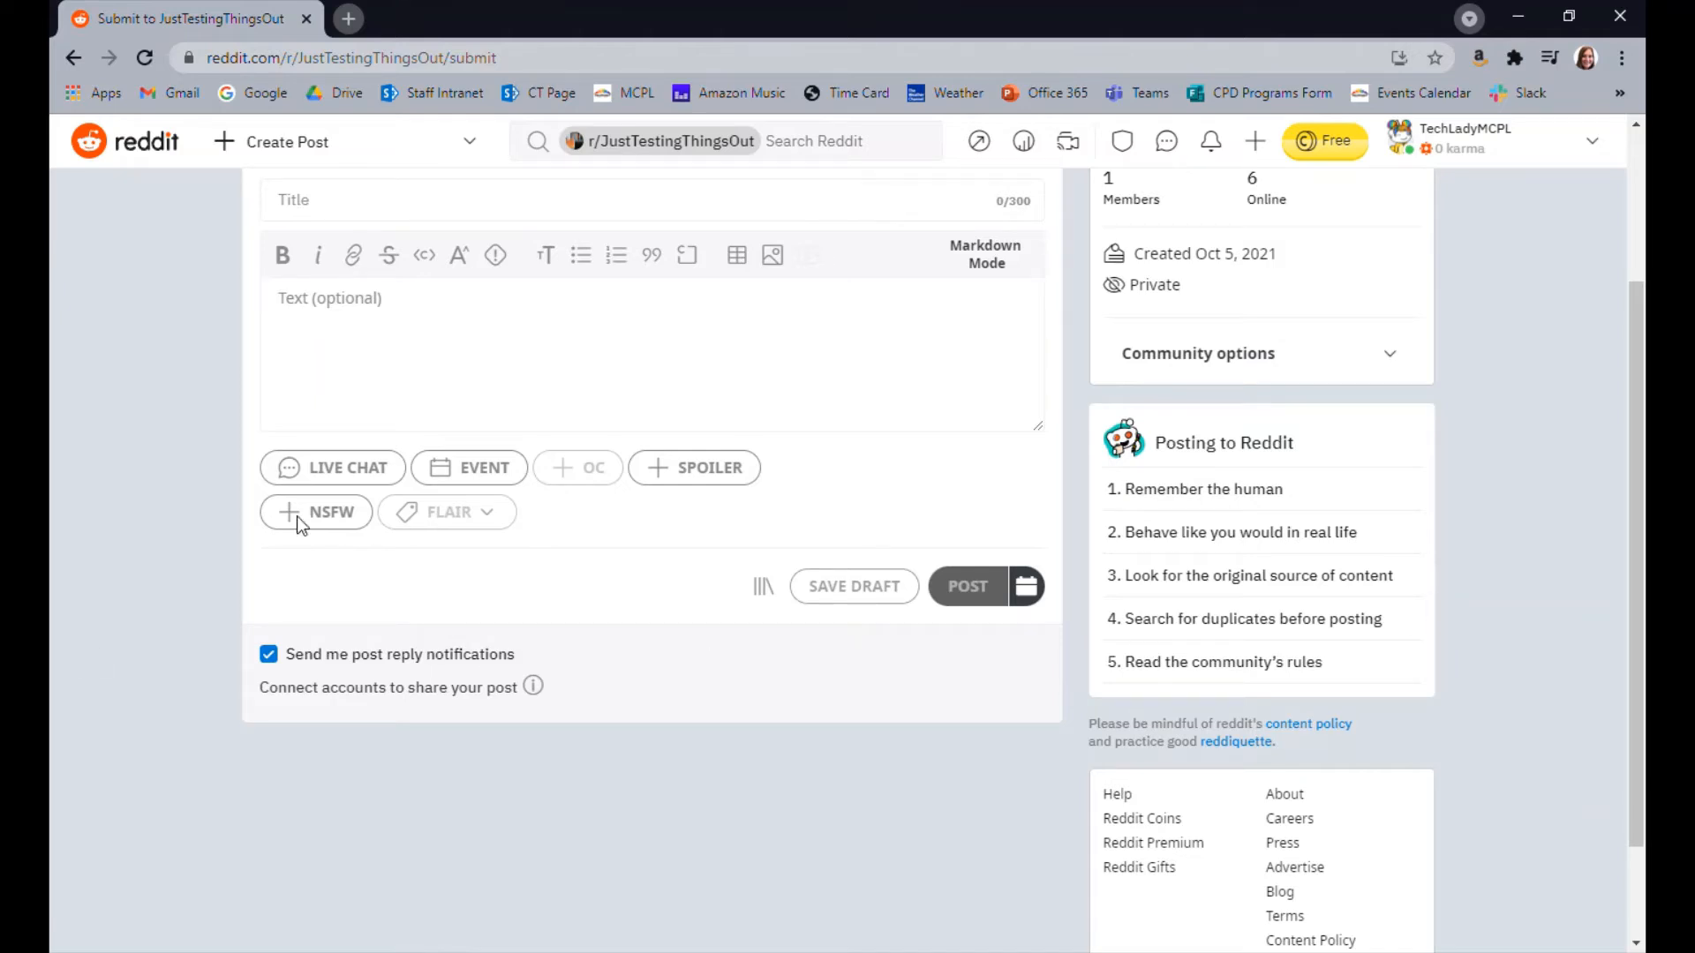
mouse_move(535, 690)
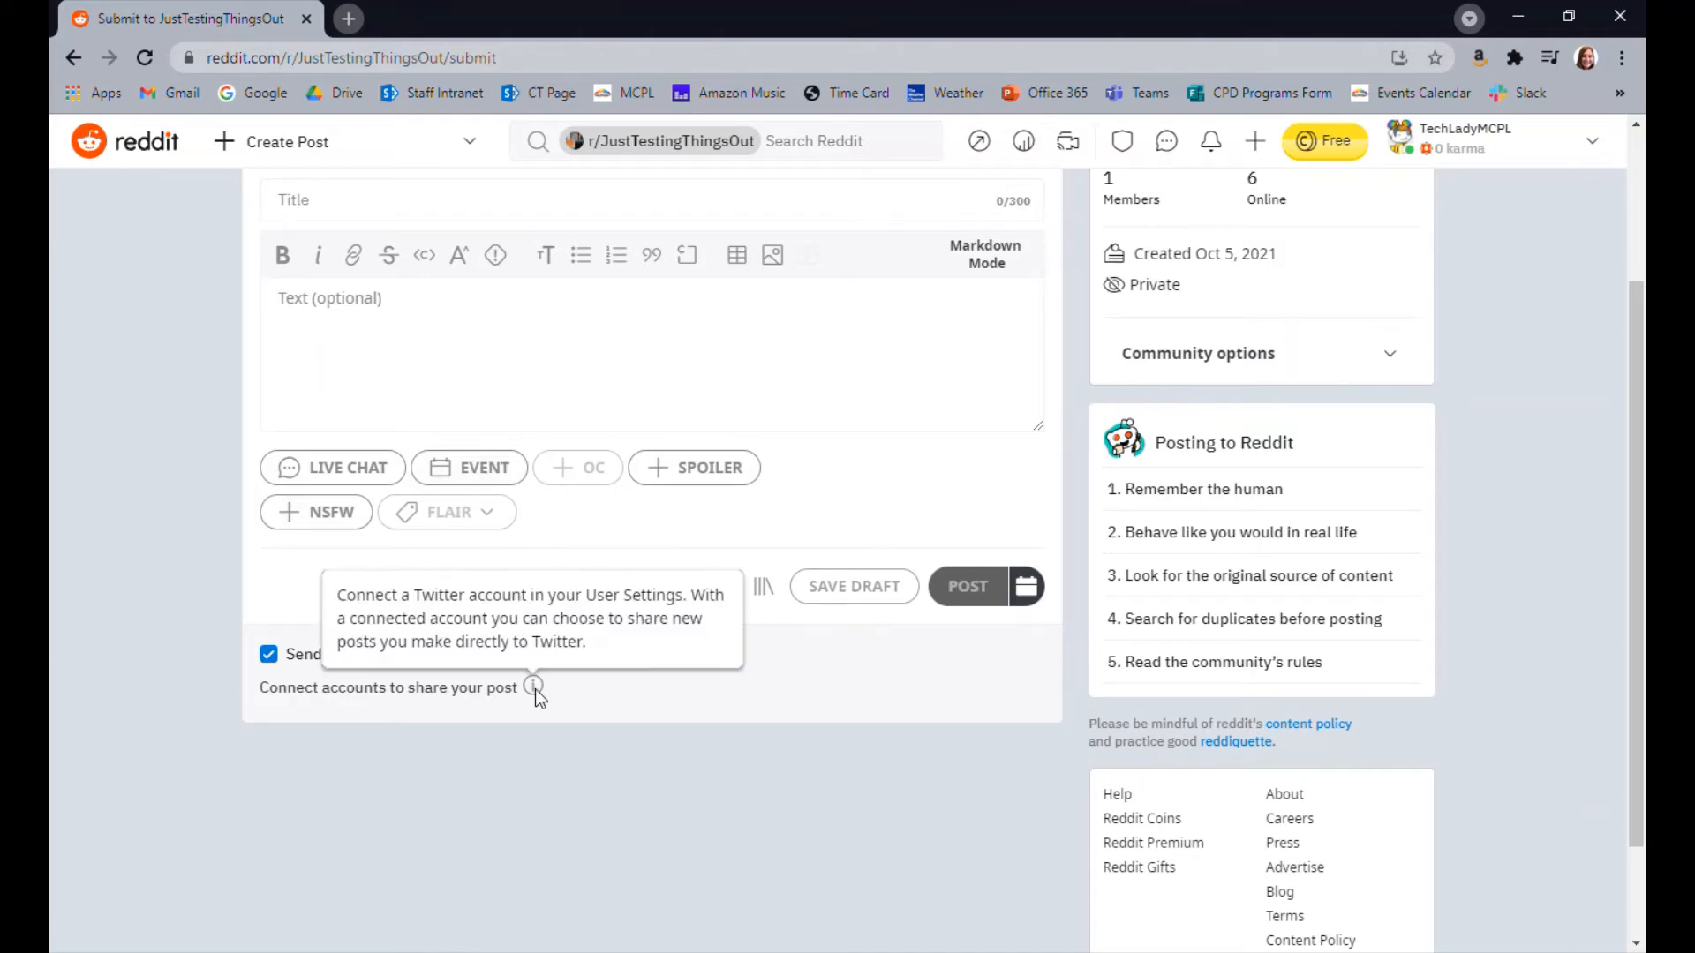
scroll(625, 747, up, 2)
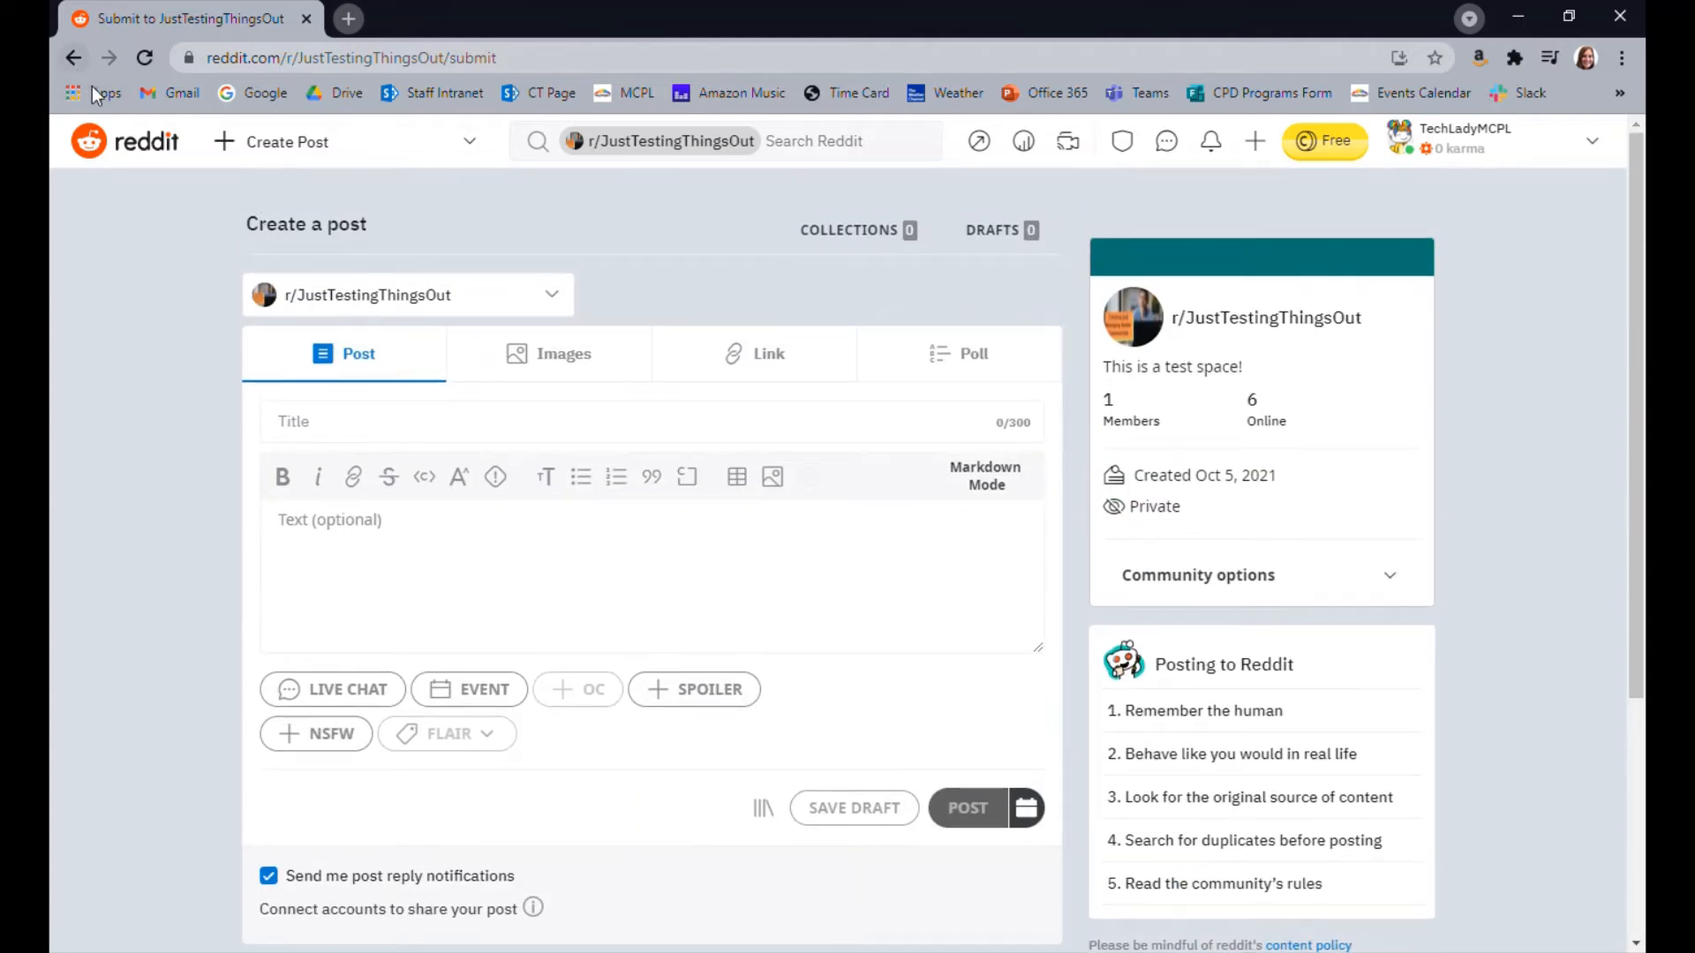
click(369, 420)
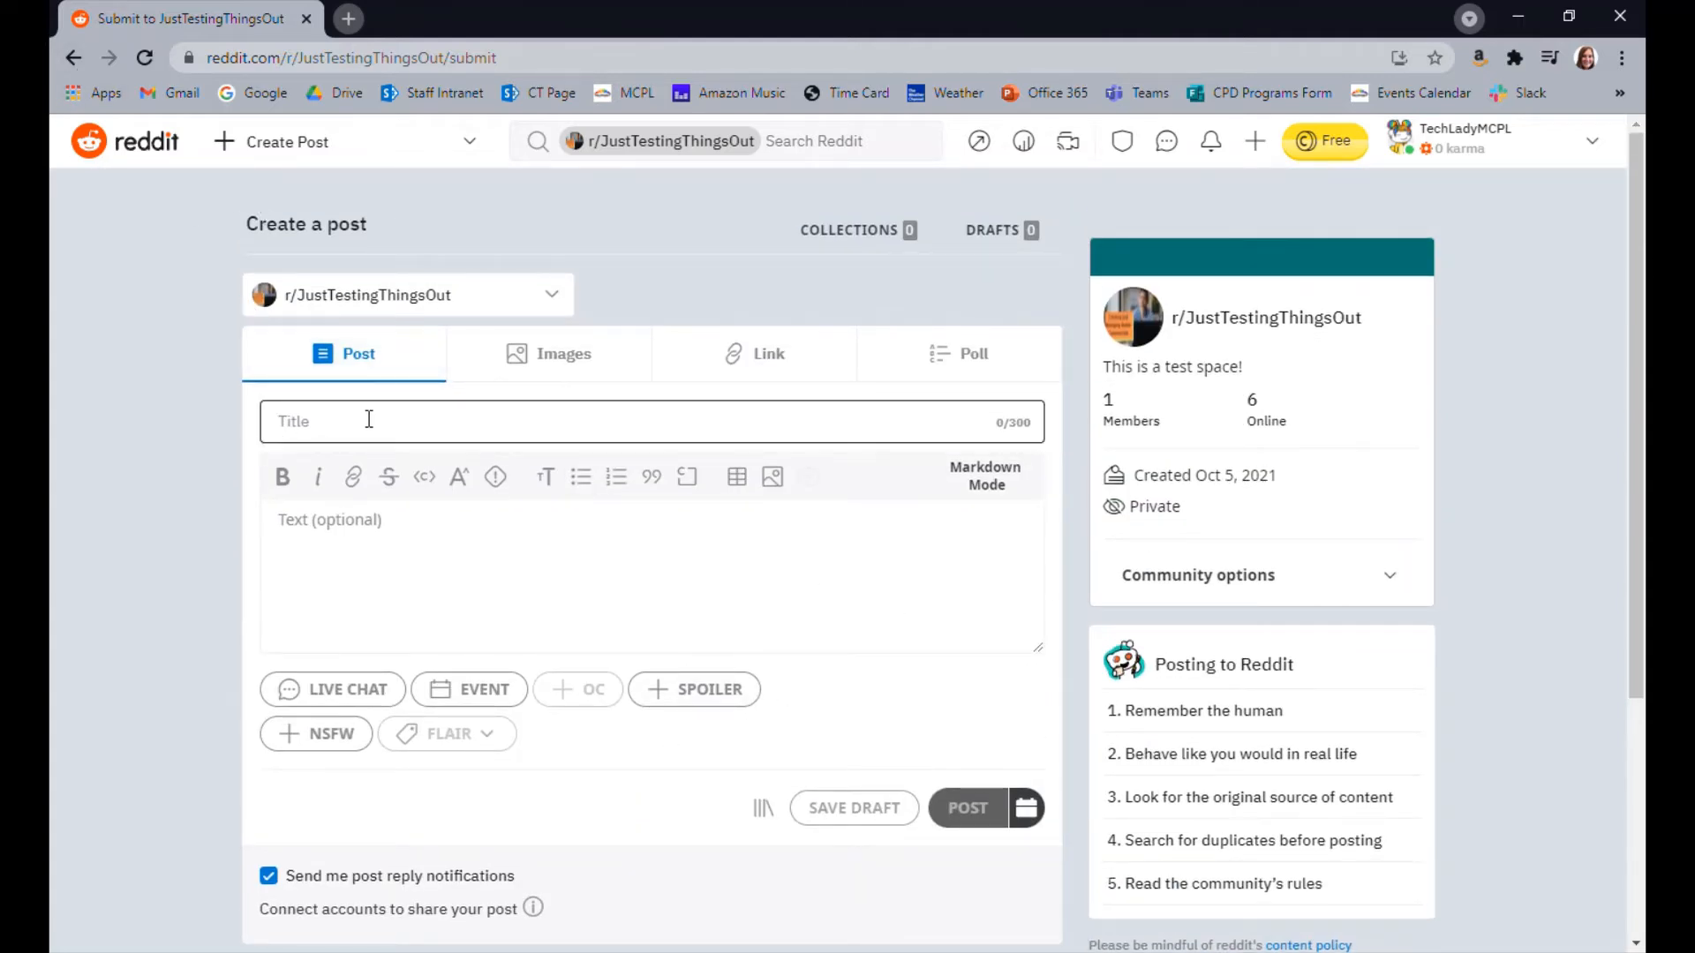
text(More)
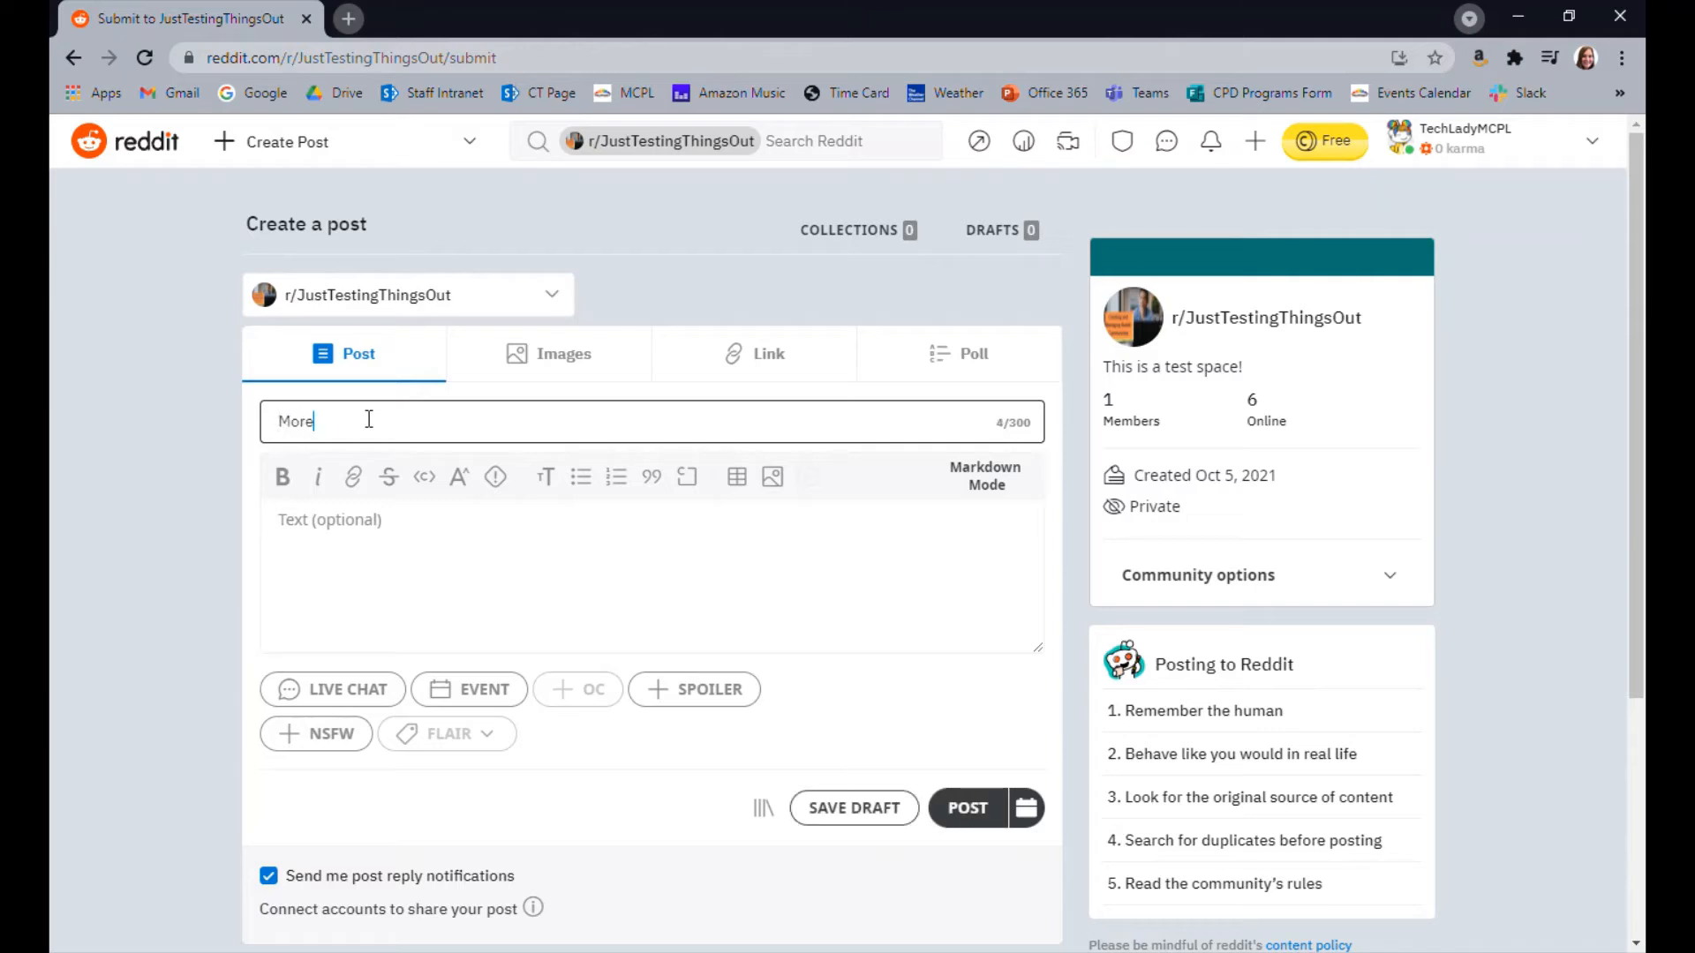
text( testing!)
click(547, 605)
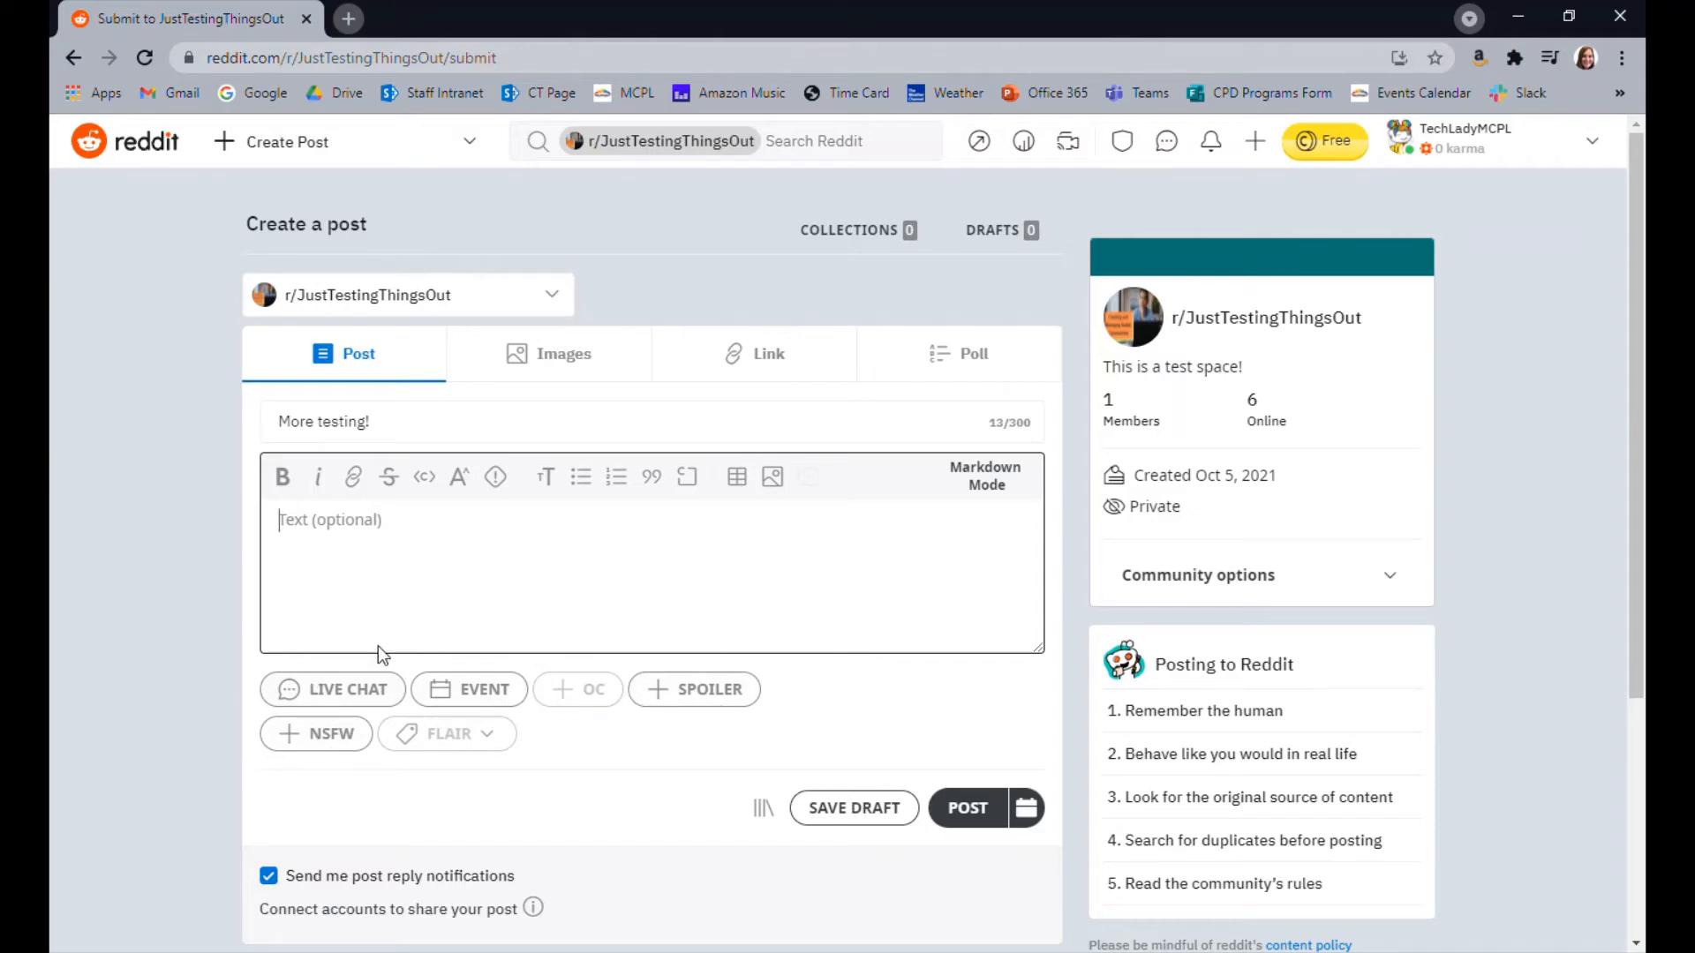
click(979, 807)
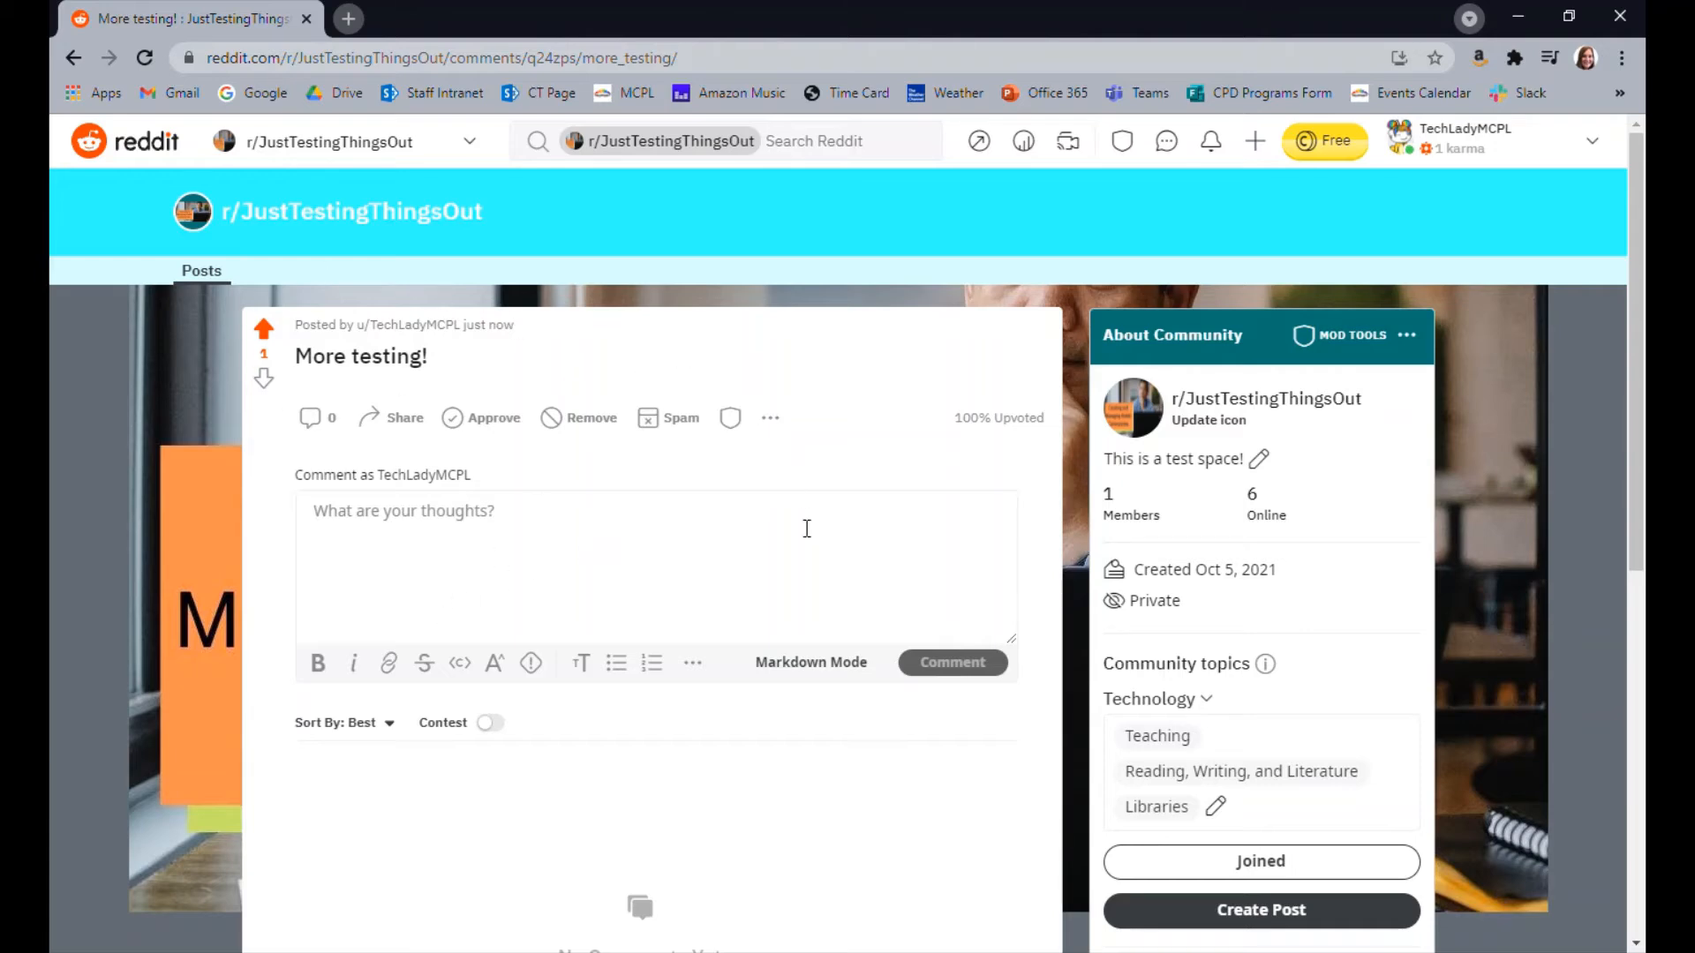
Return to the r/JustTestingThingsOut community page and approve the "More testing!" post in the feed
scroll(807, 528, down, 6)
scroll(794, 529, up, 6)
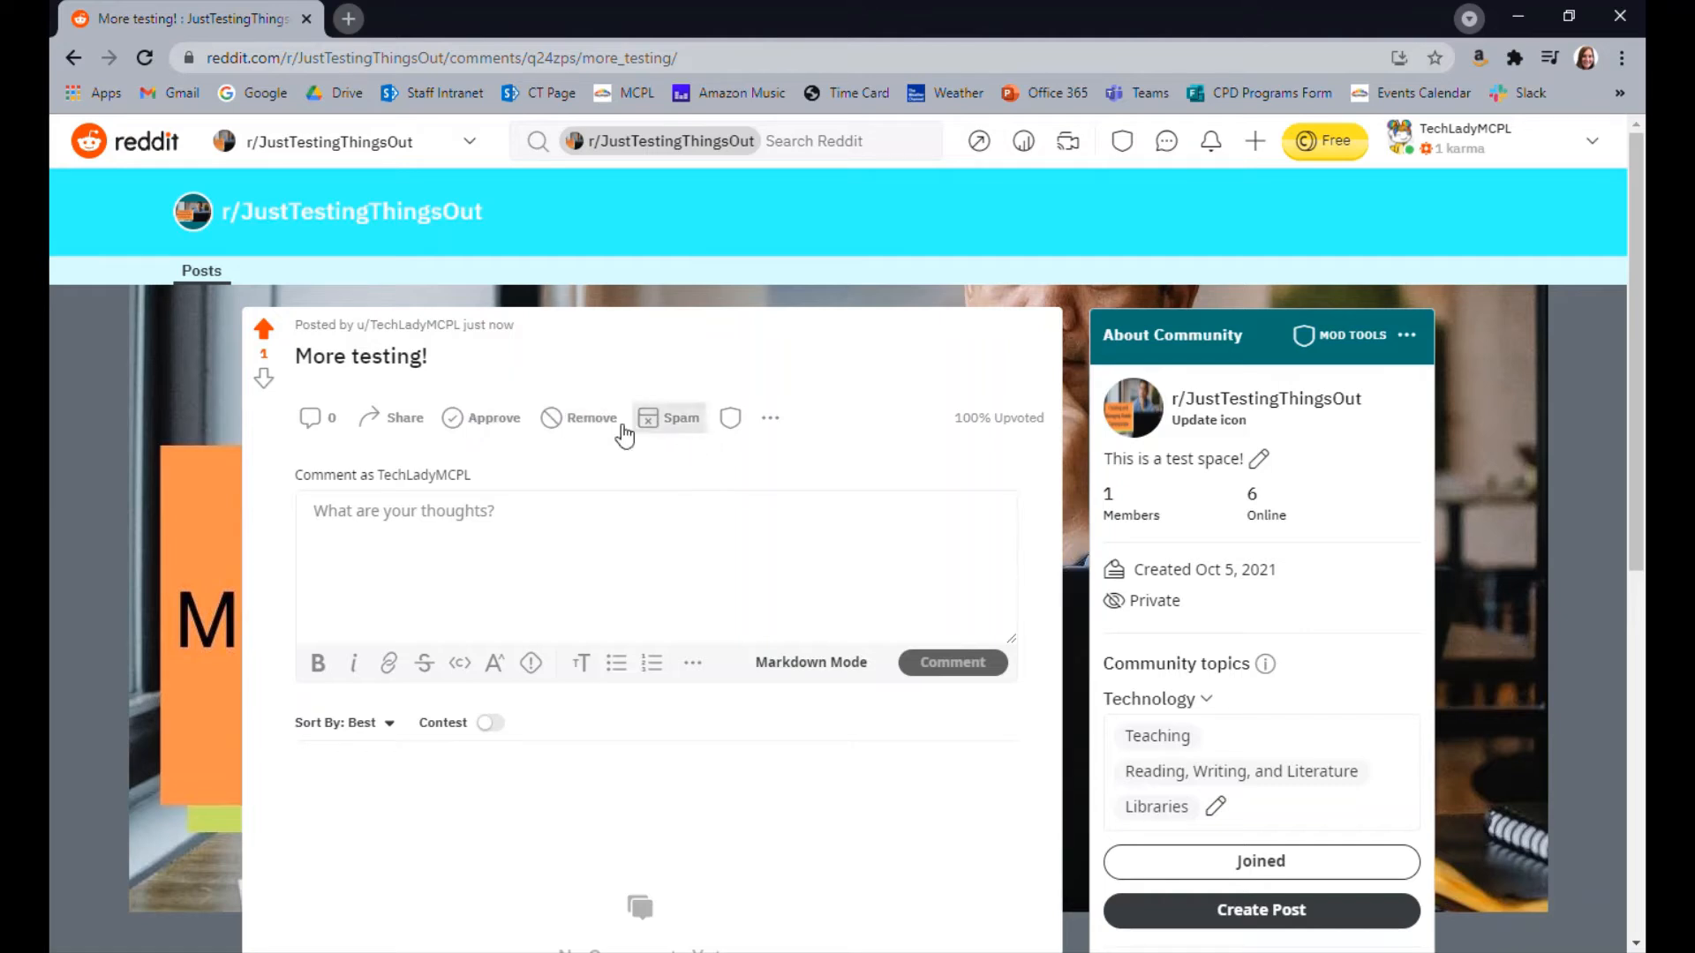
click(418, 216)
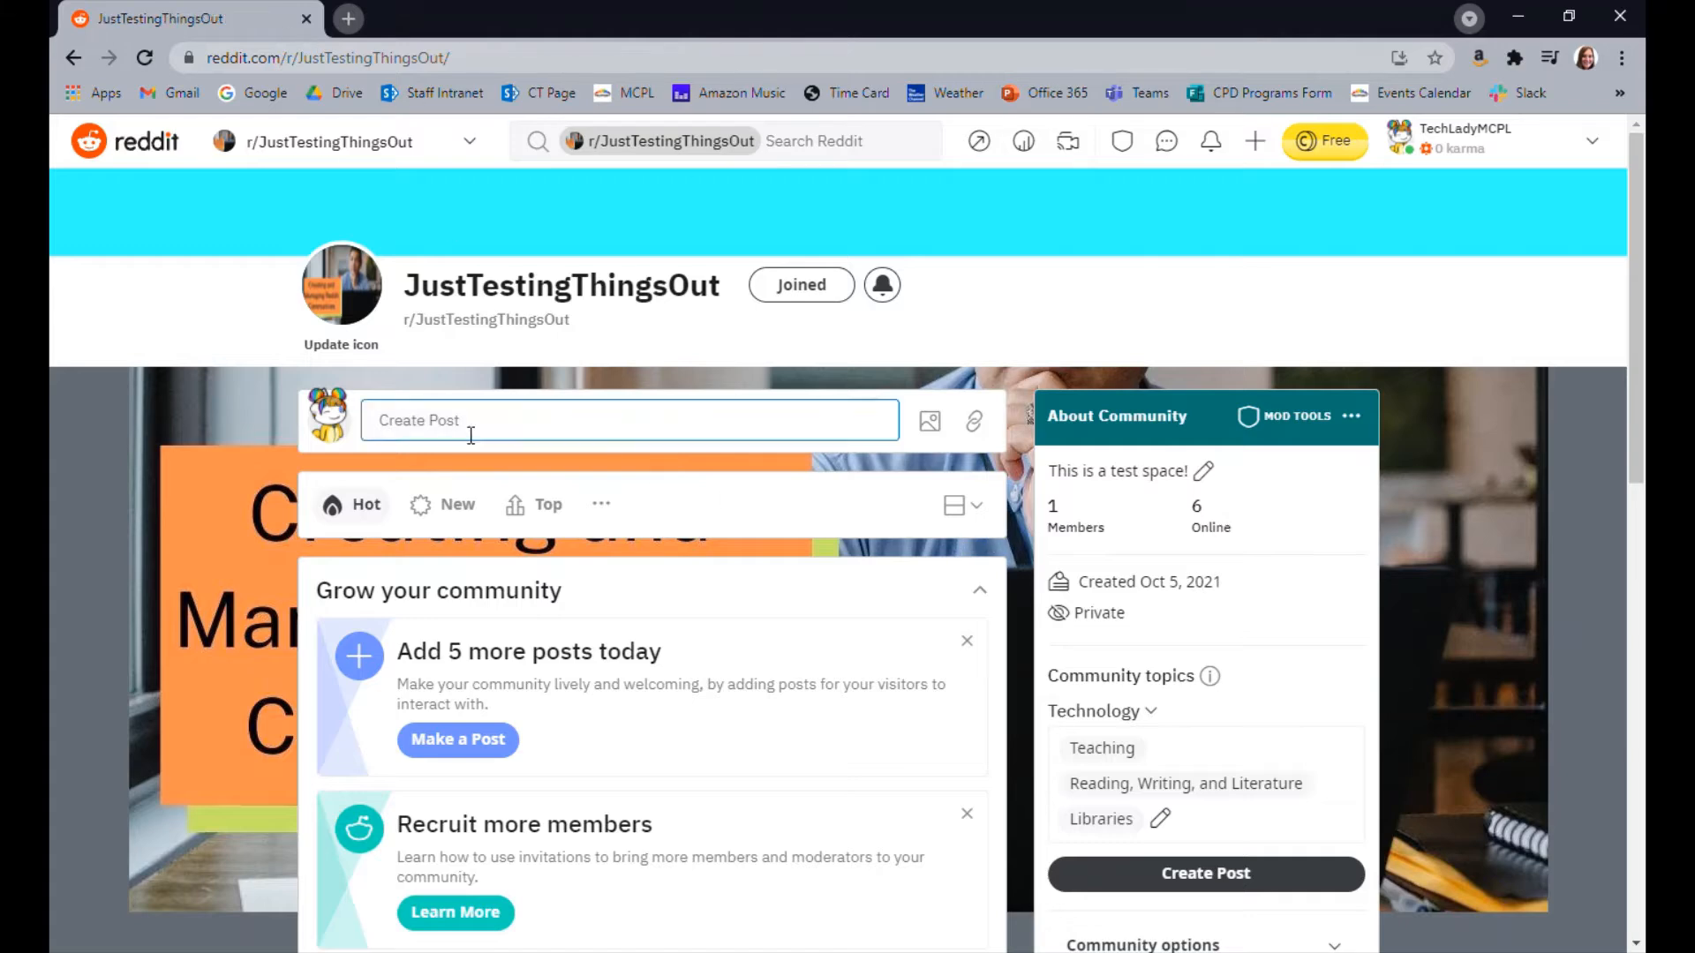
scroll(1013, 426, down, 4)
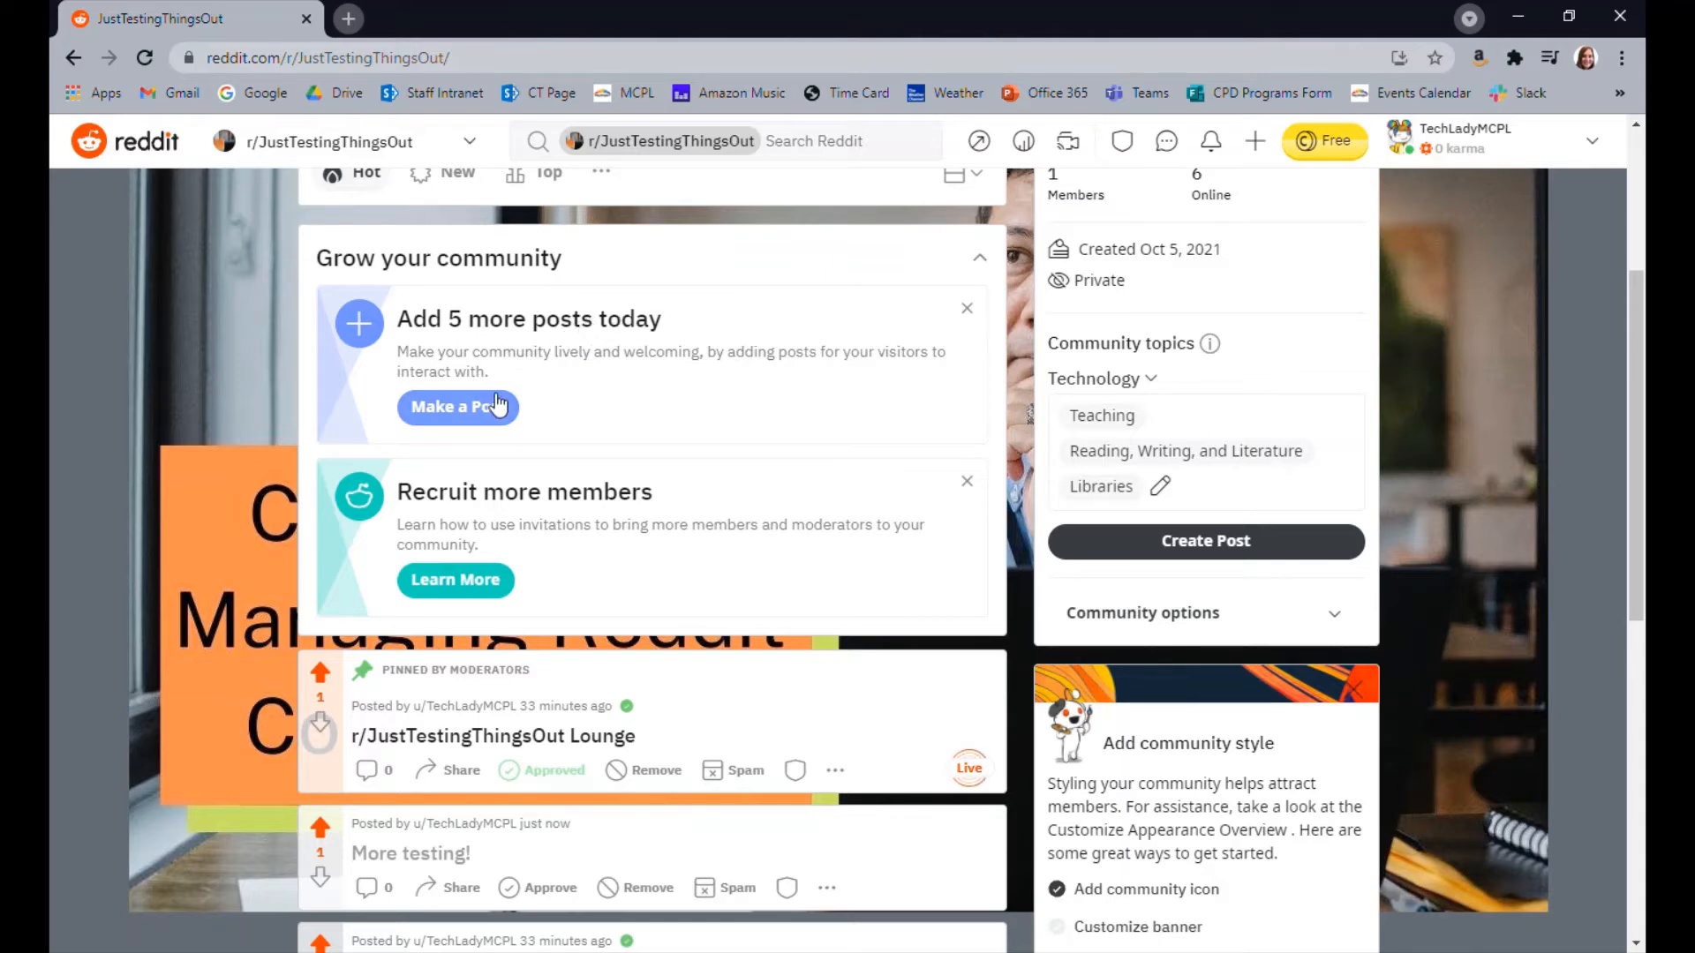
scroll(583, 520, down, 4)
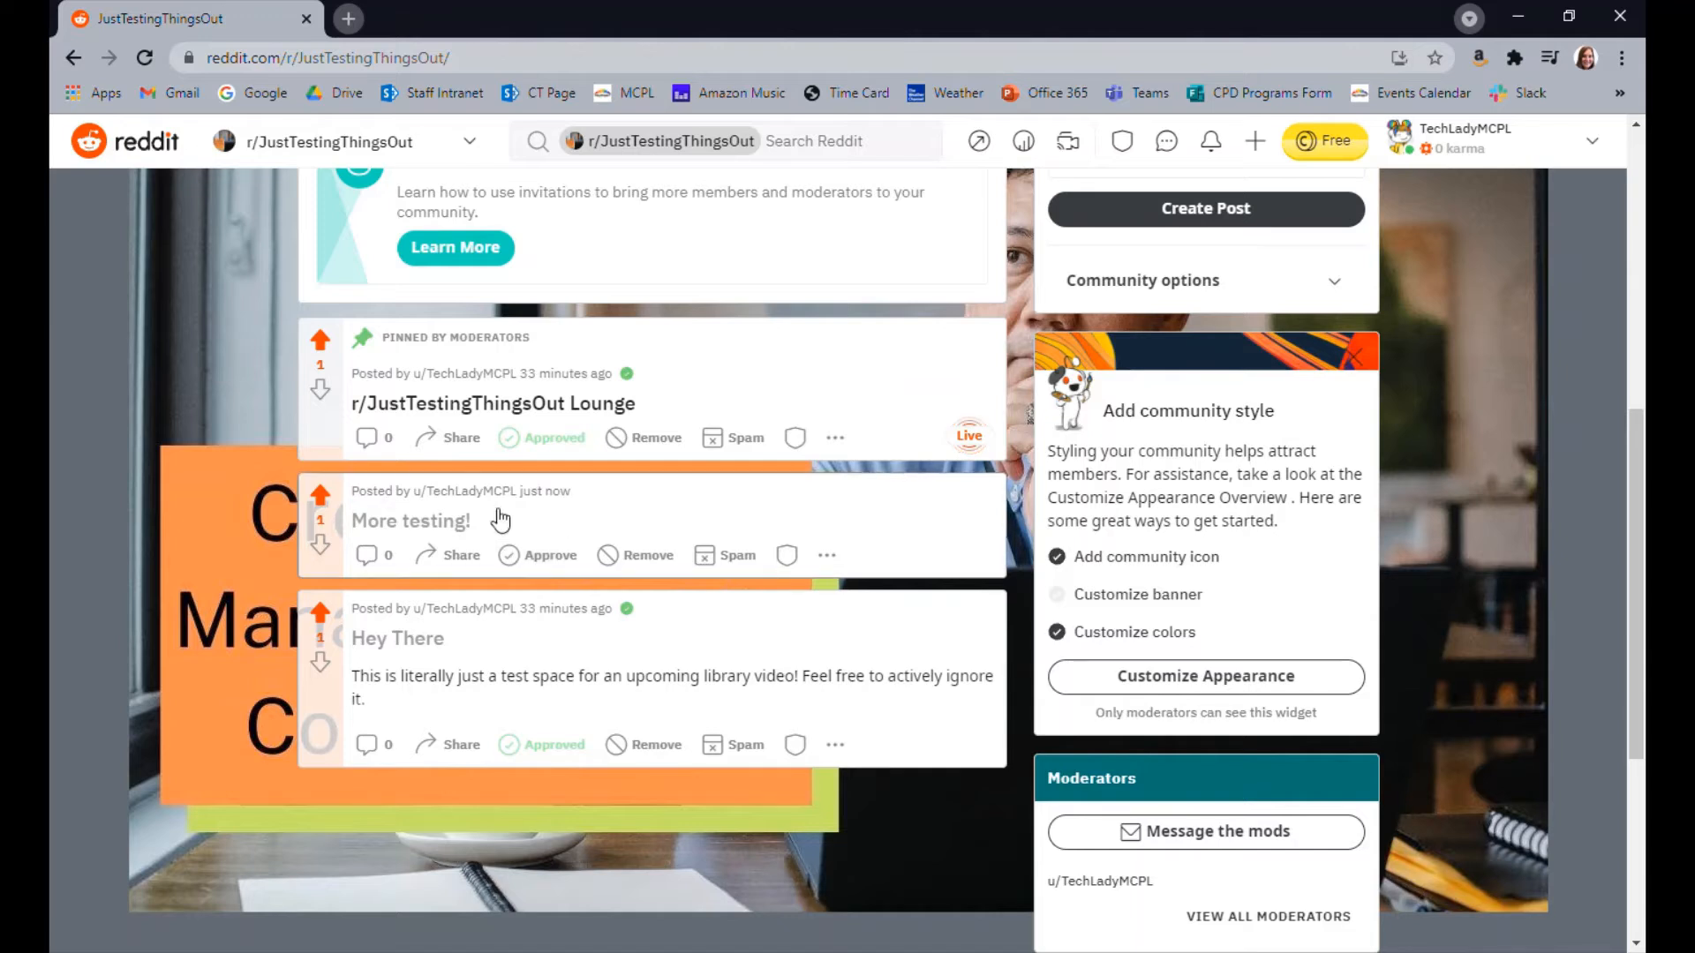
click(535, 556)
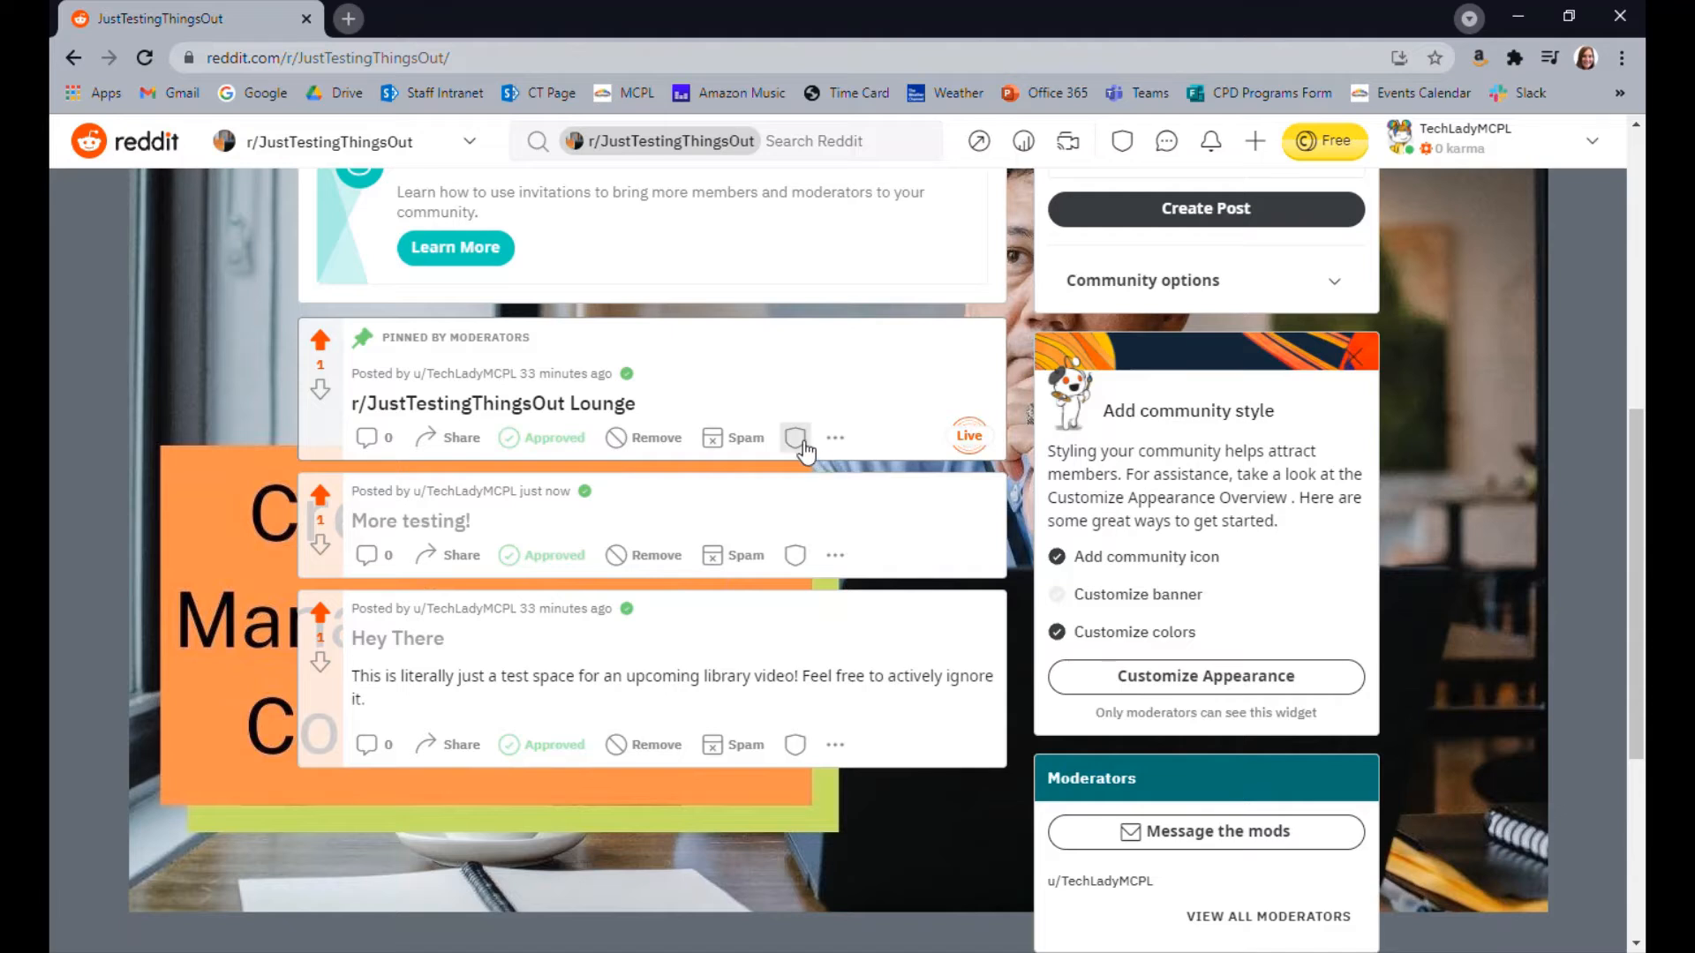
View the moderation options of the pinned r/JustTestingThingsOut Lounge post and close them without changing any
click(835, 437)
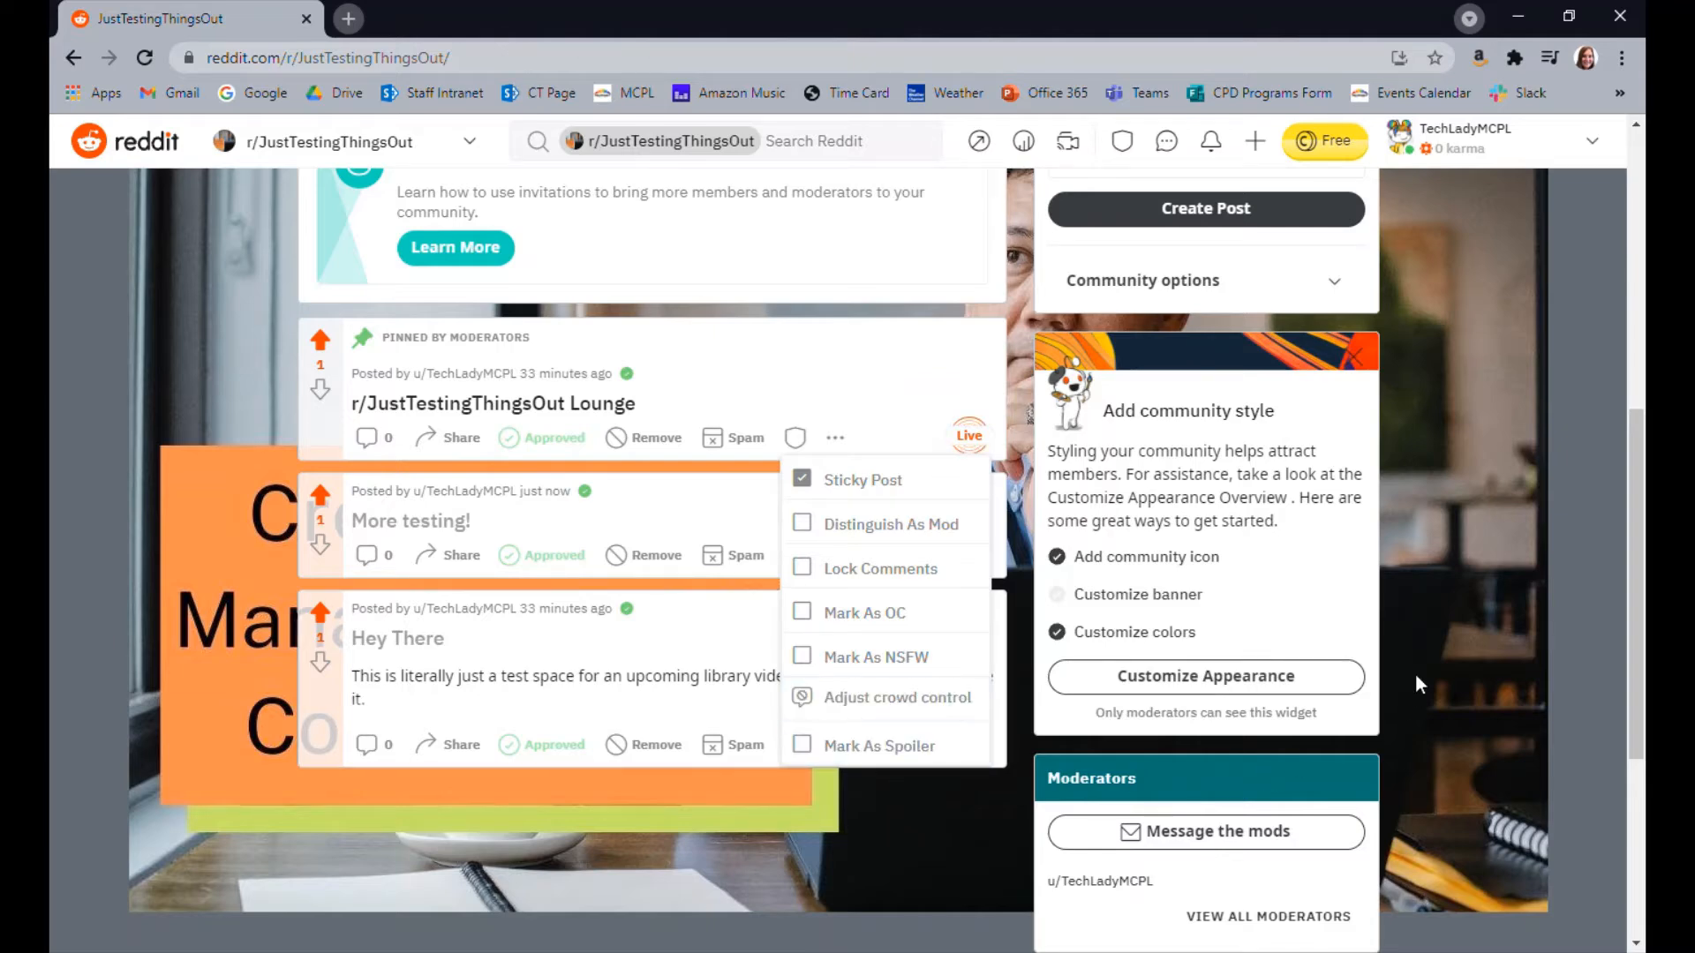
click(1456, 633)
scroll(1456, 633, up, 8)
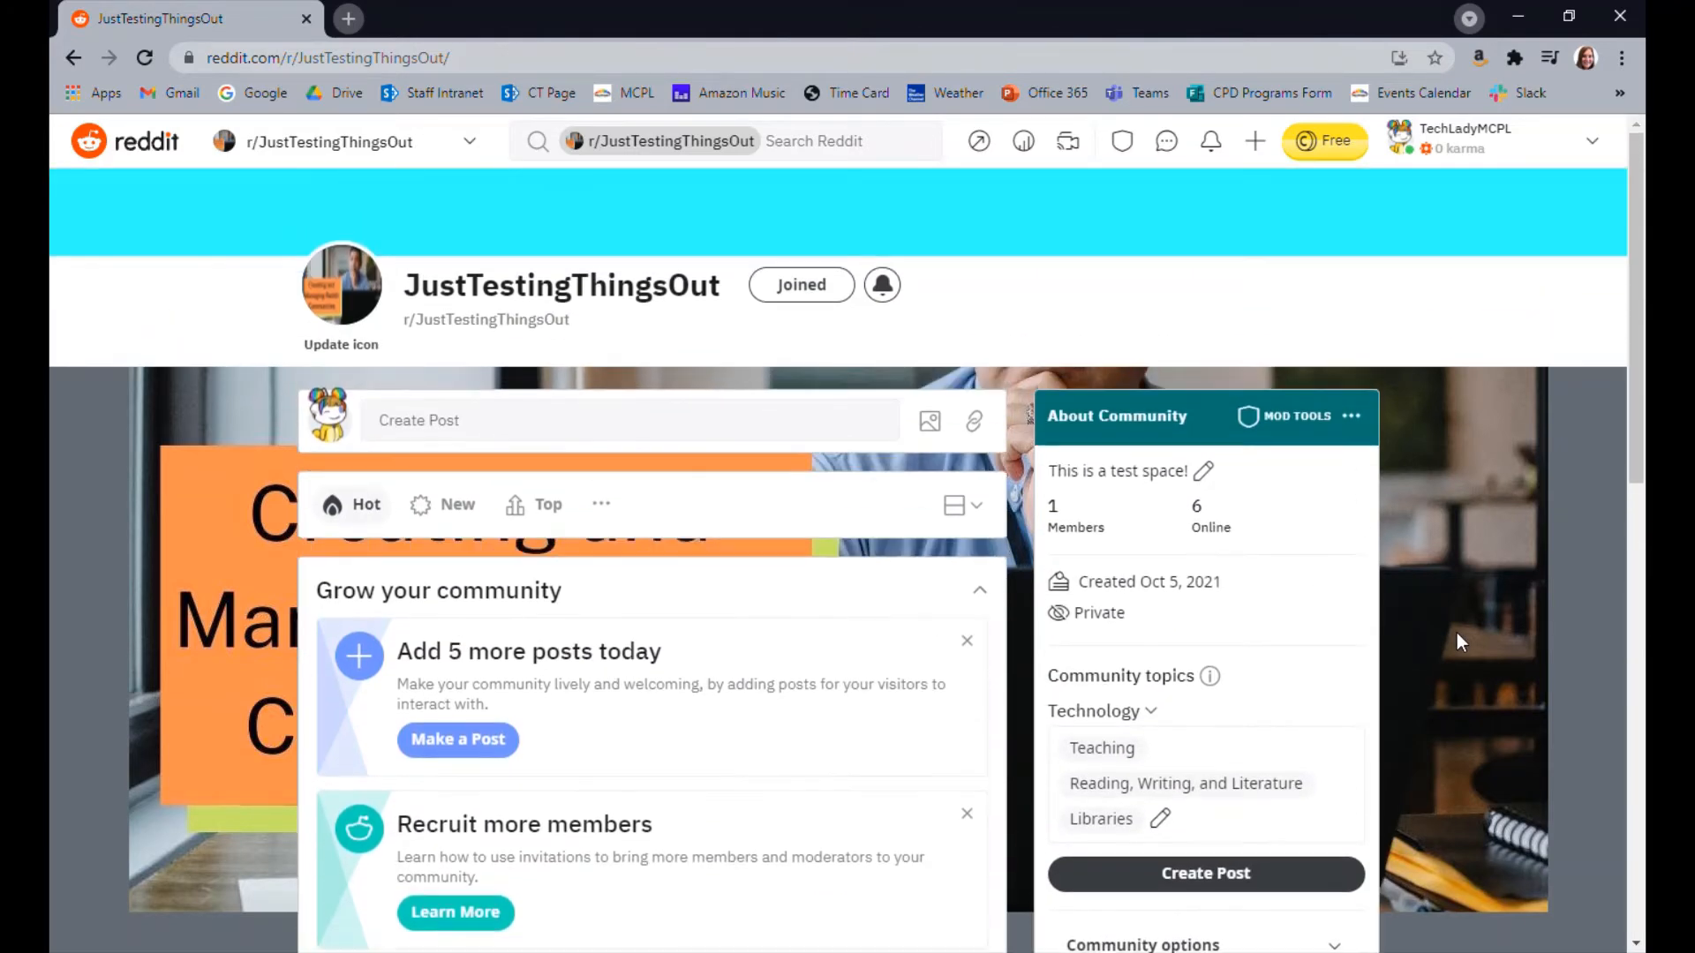
Open the community's mod tools and view the Mod queue, Reports and Spam queues
scroll(1456, 632, down, 4)
scroll(1437, 628, up, 4)
click(1277, 428)
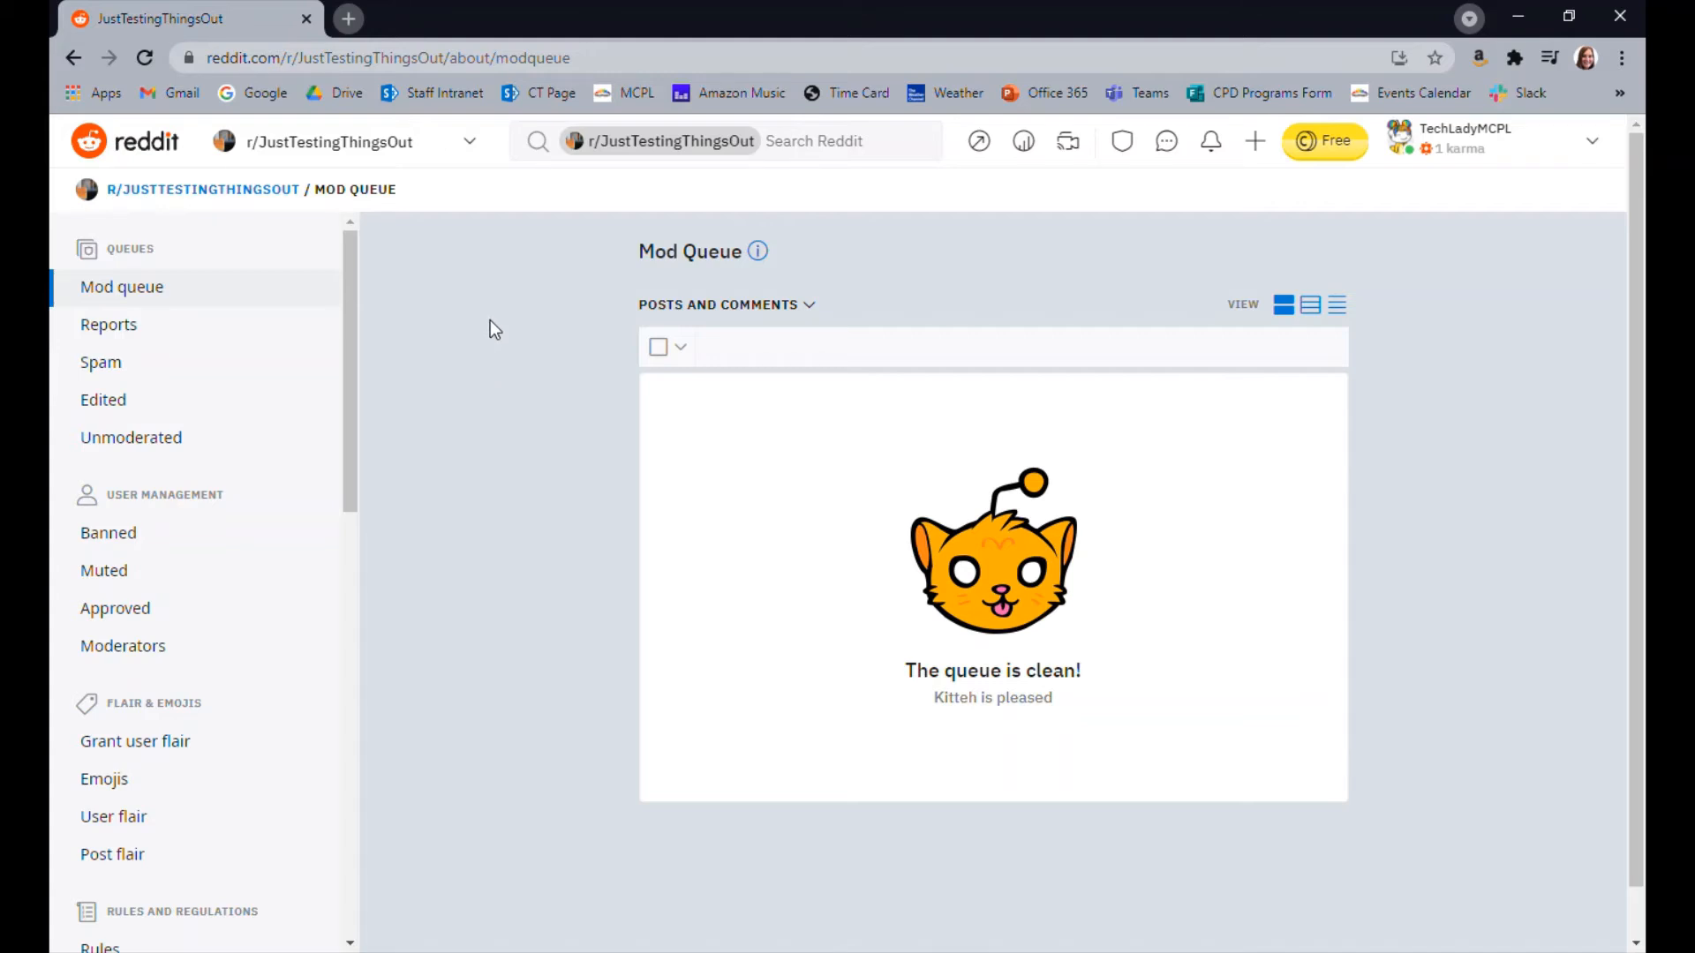
click(82, 337)
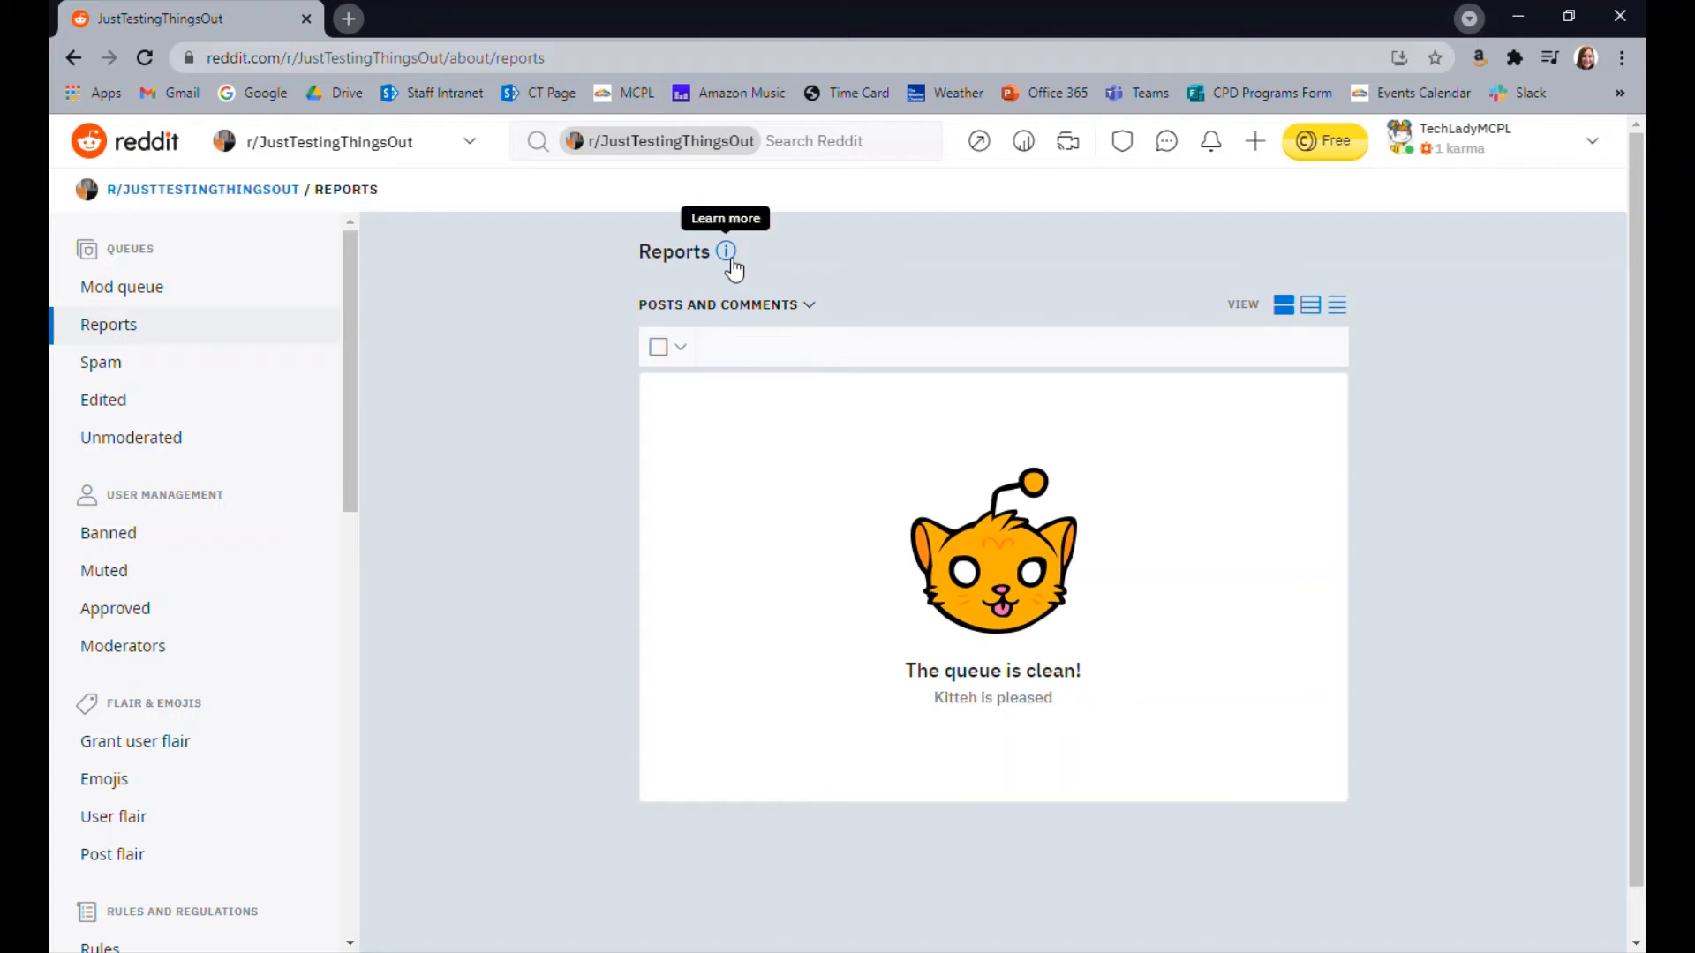
click(124, 366)
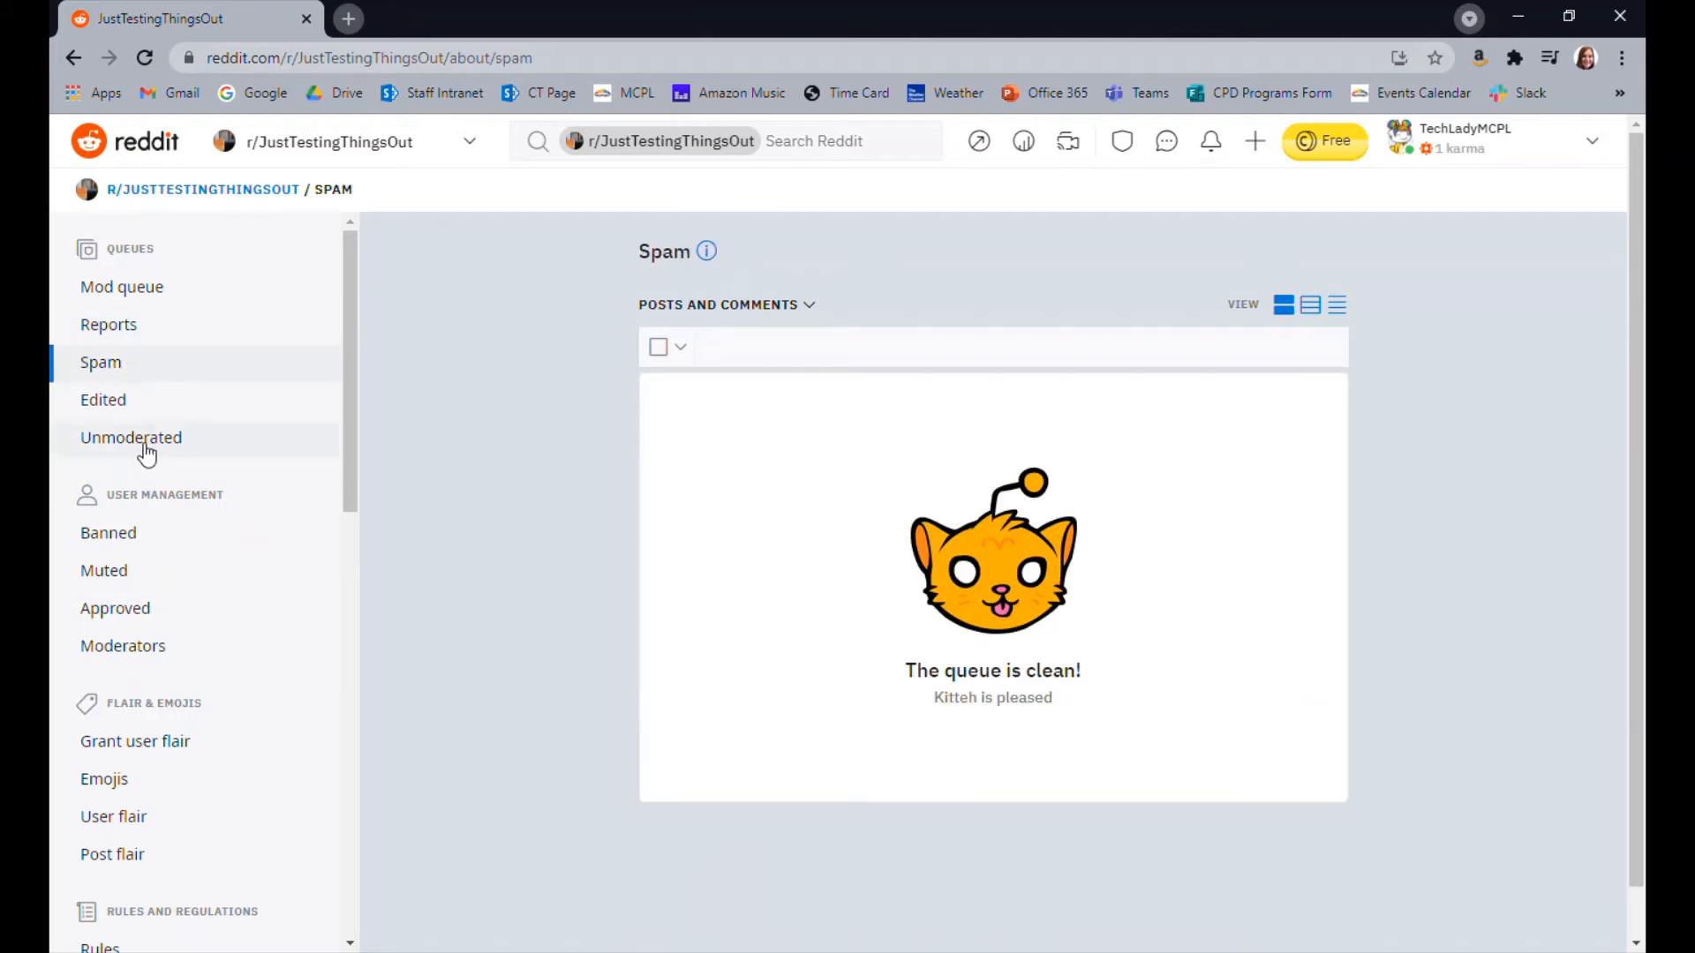
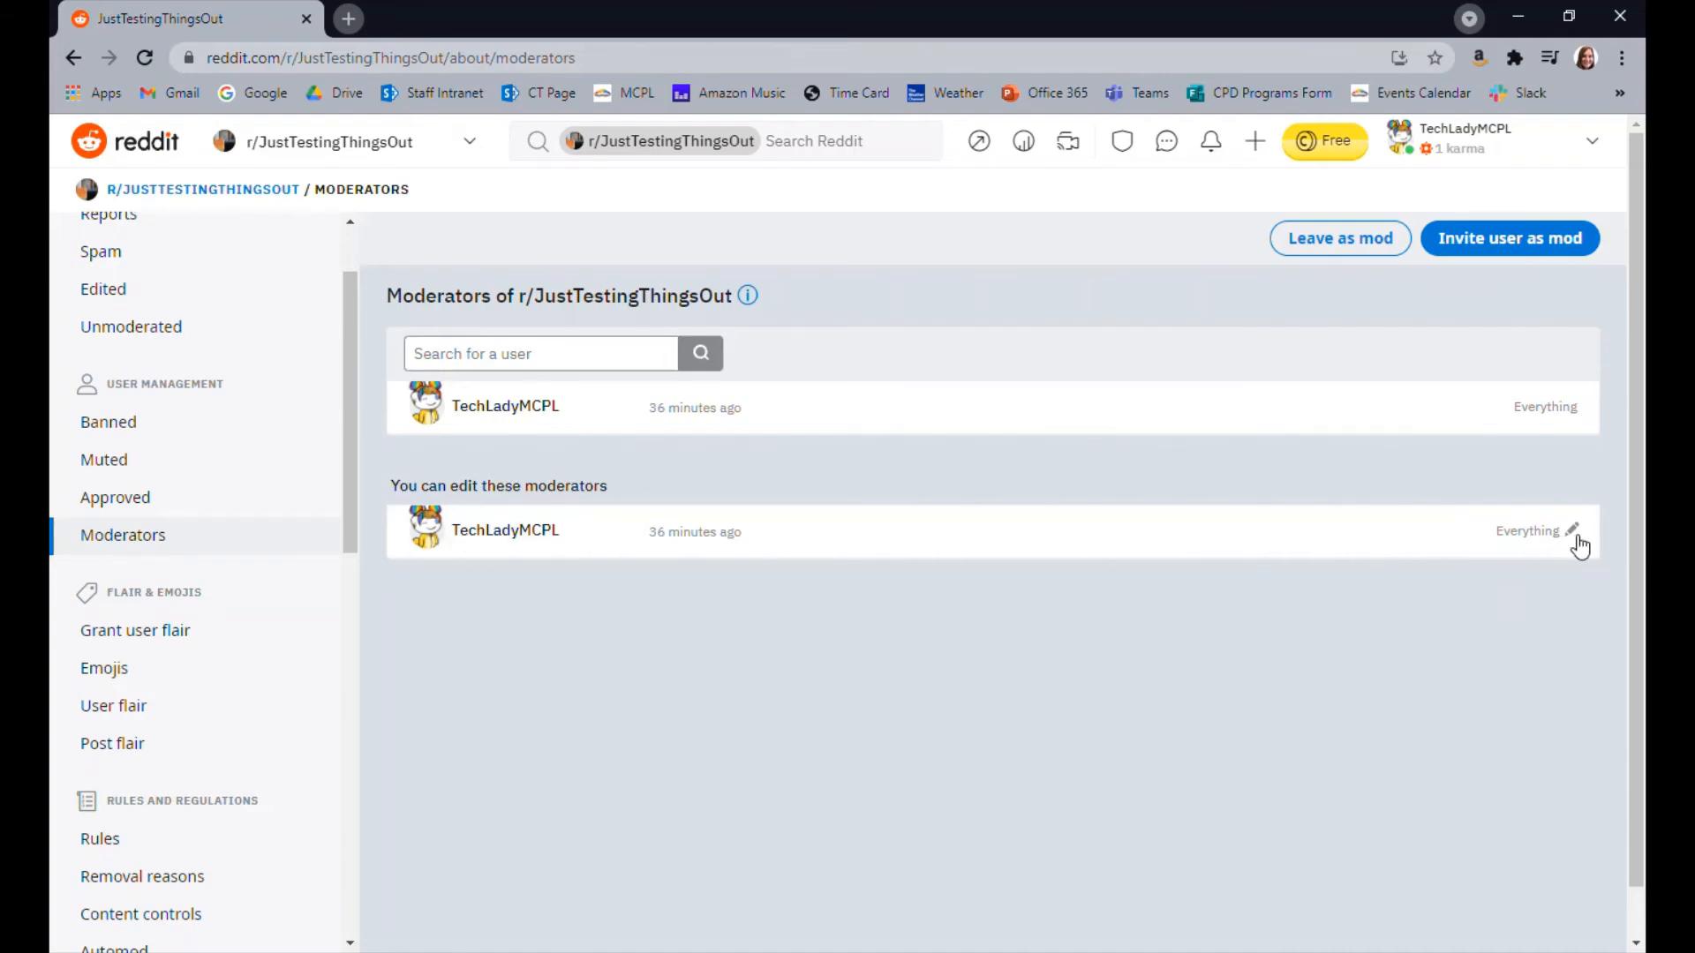
View the access permissions of the editable moderator and close them without changing any
click(1573, 531)
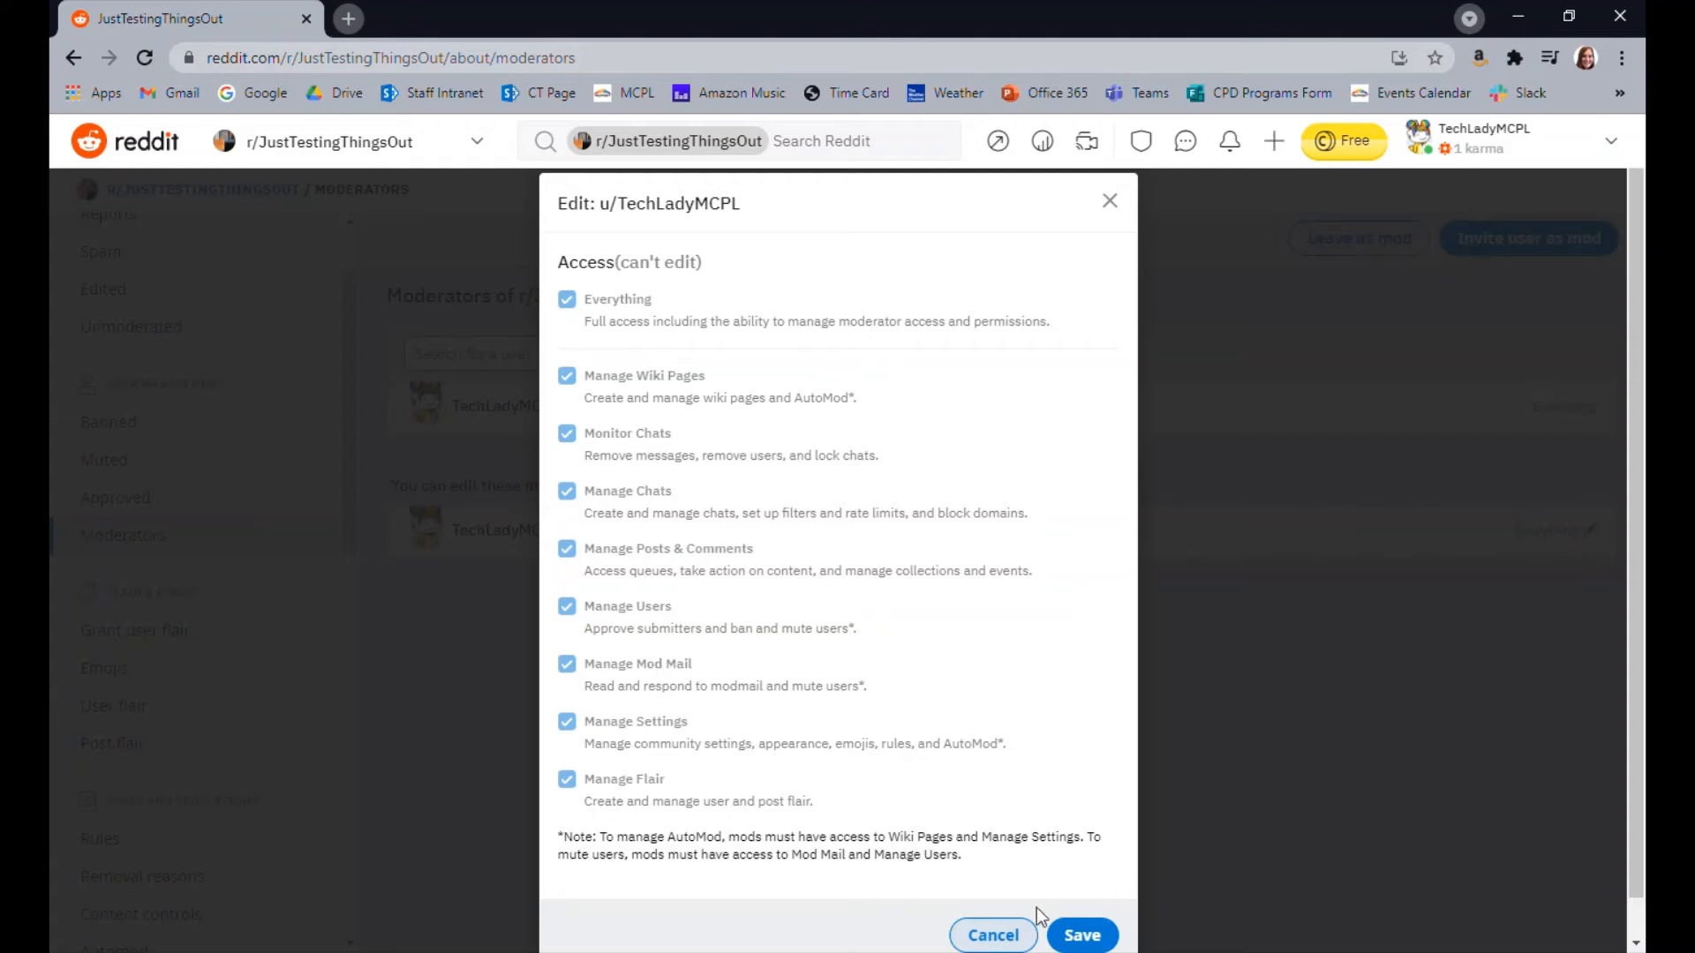
click(991, 934)
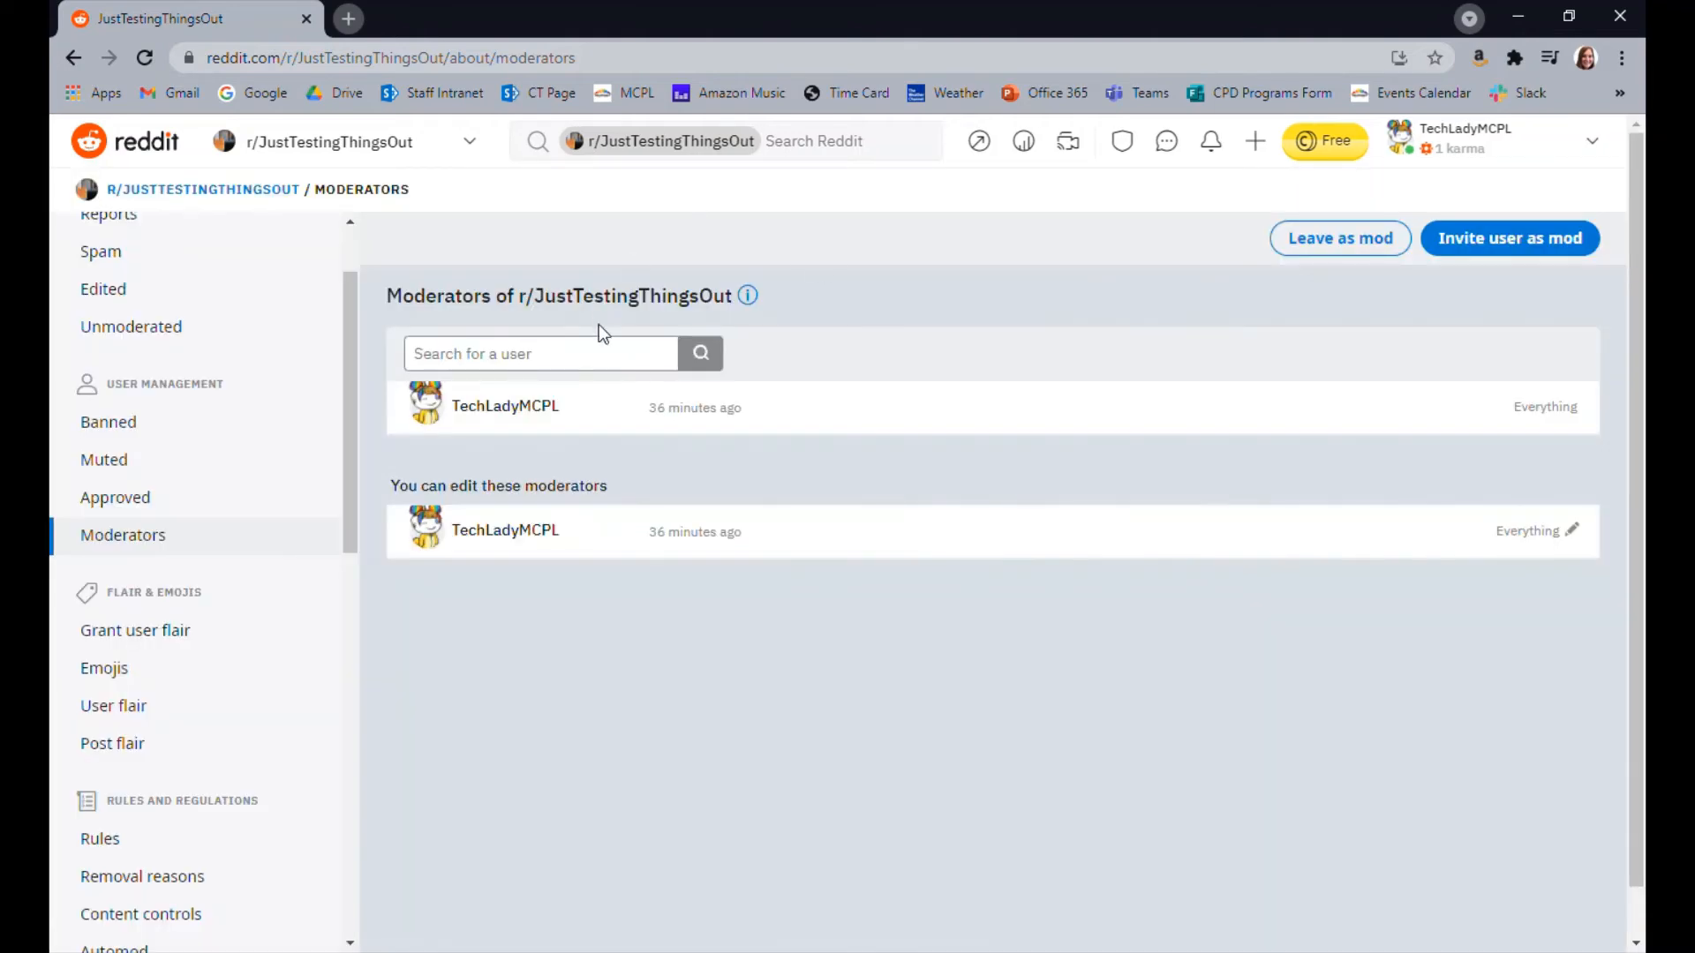
View the community's Grant user flair, Emojis and User flair management pages
scroll(295, 719, down, 4)
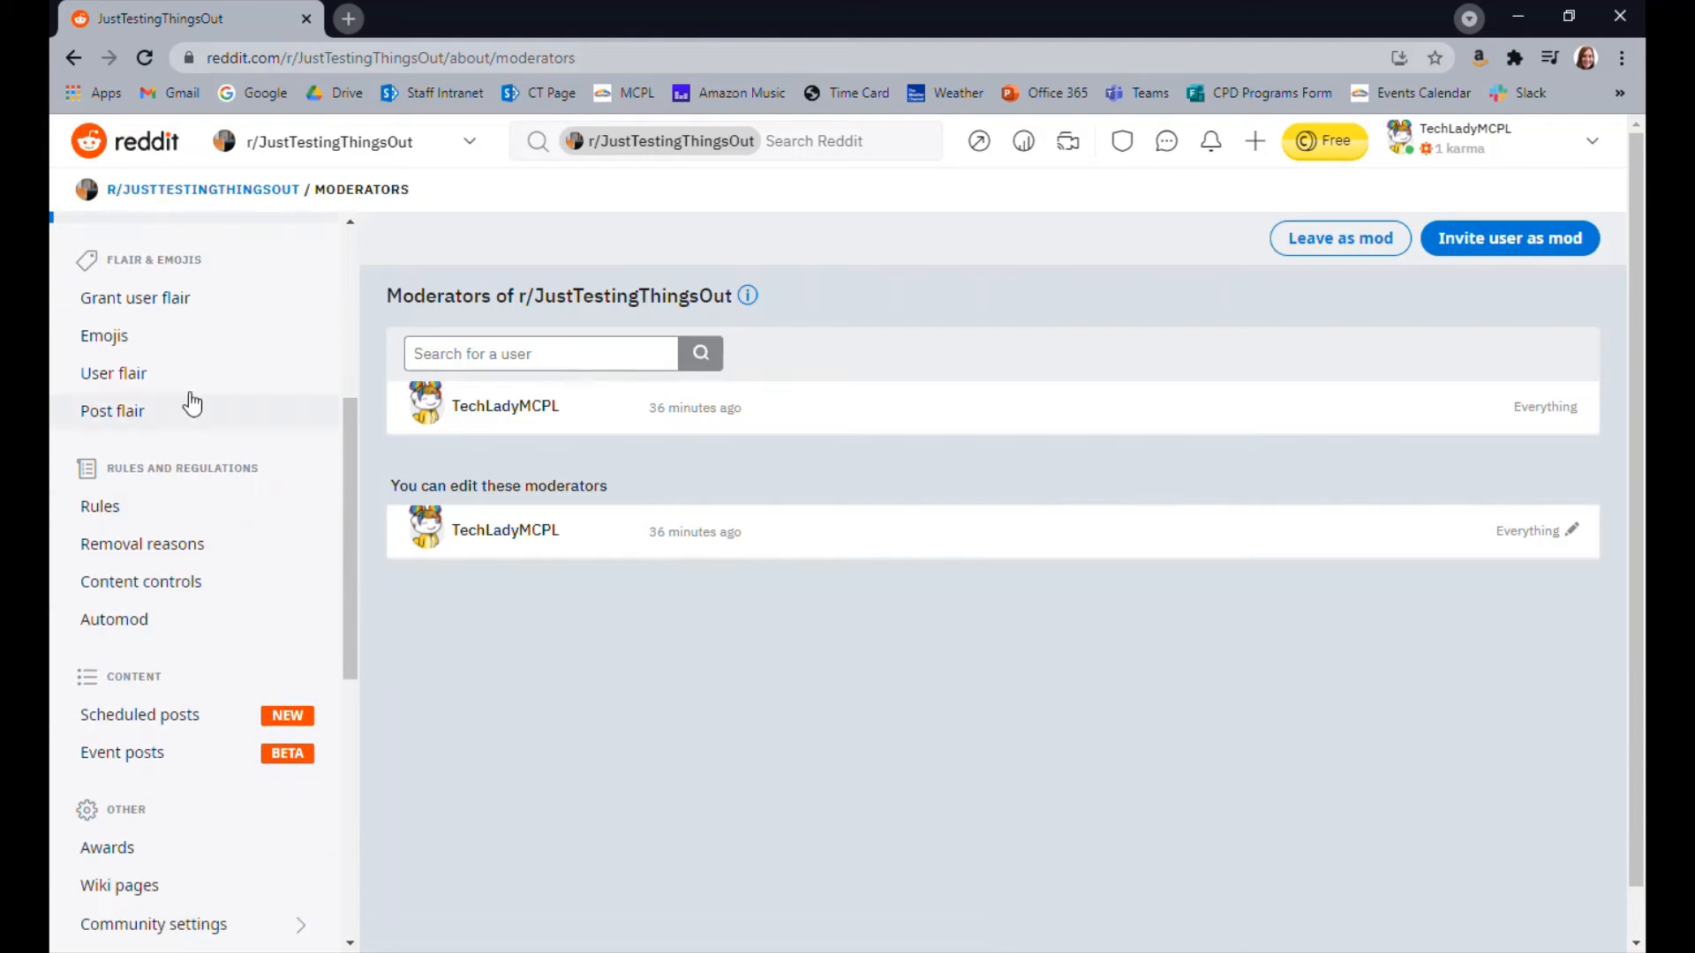
click(134, 297)
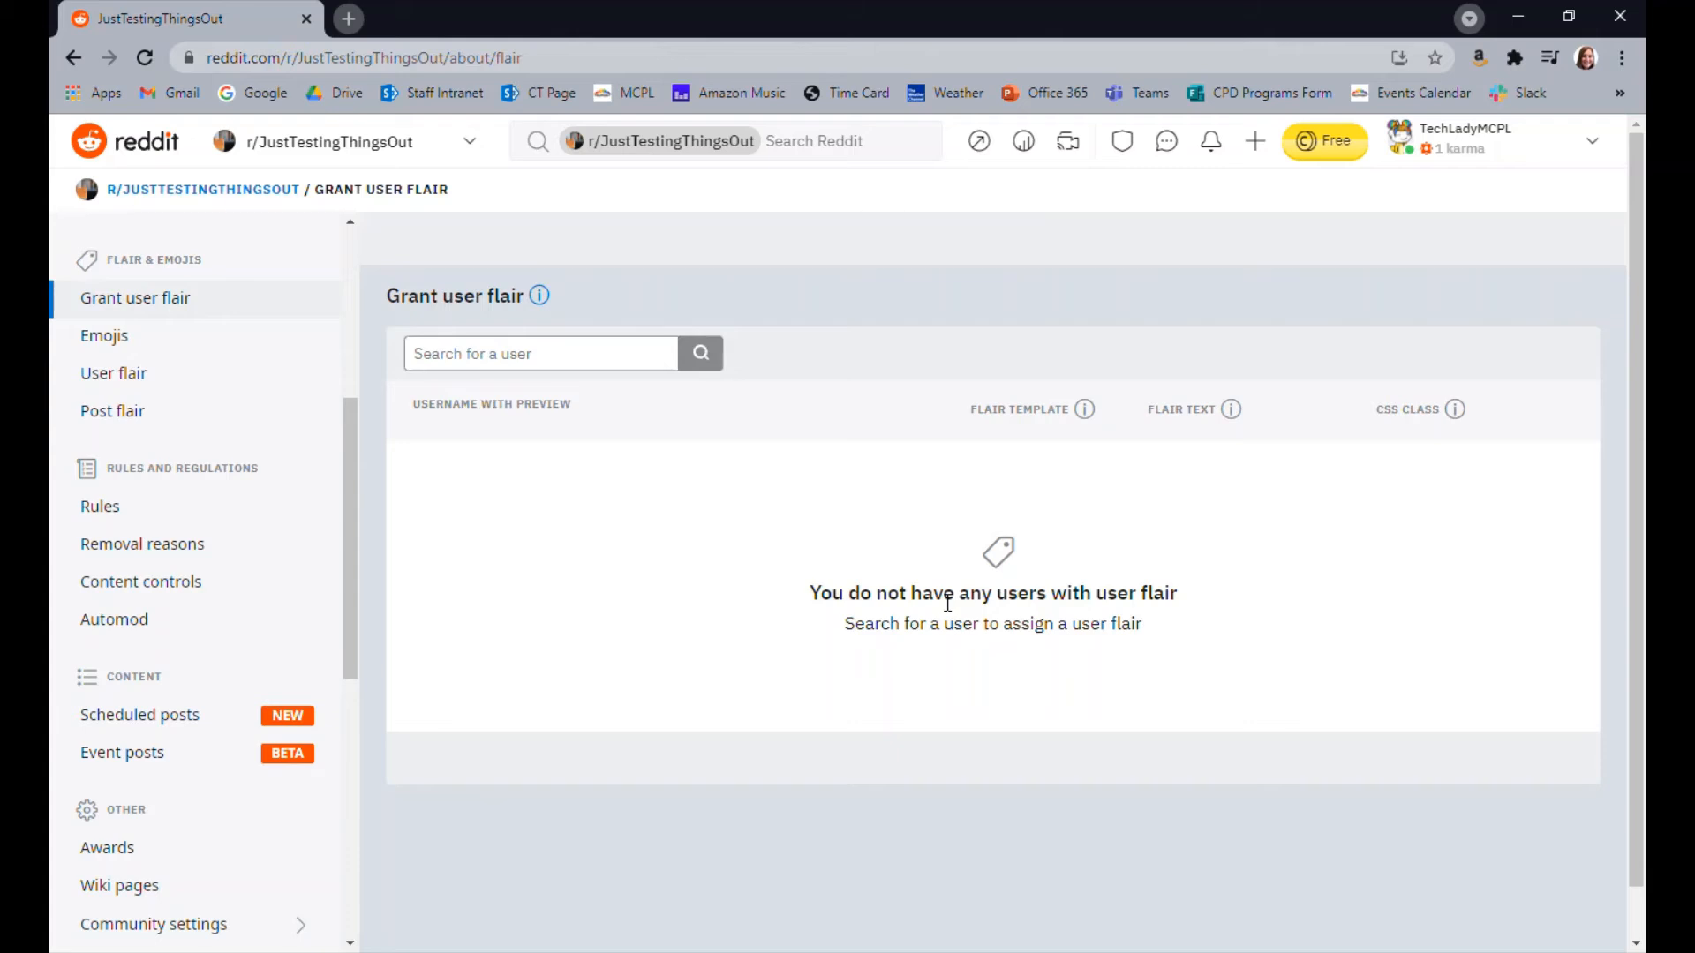
click(131, 338)
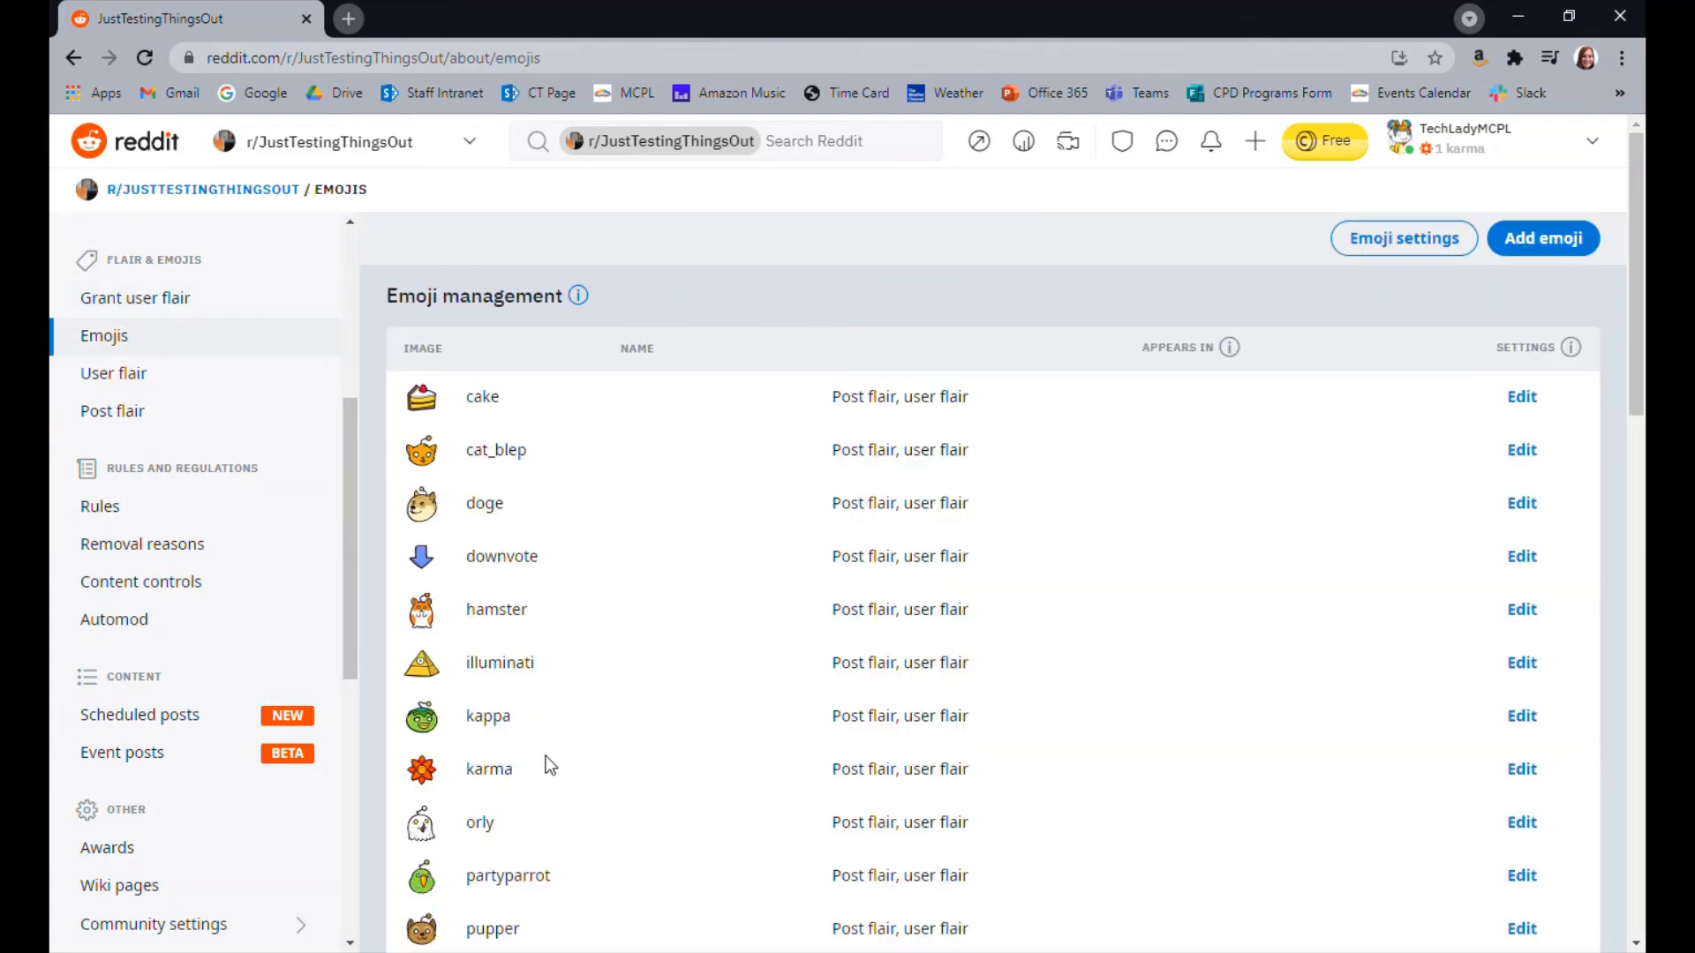
scroll(660, 543, down, 5)
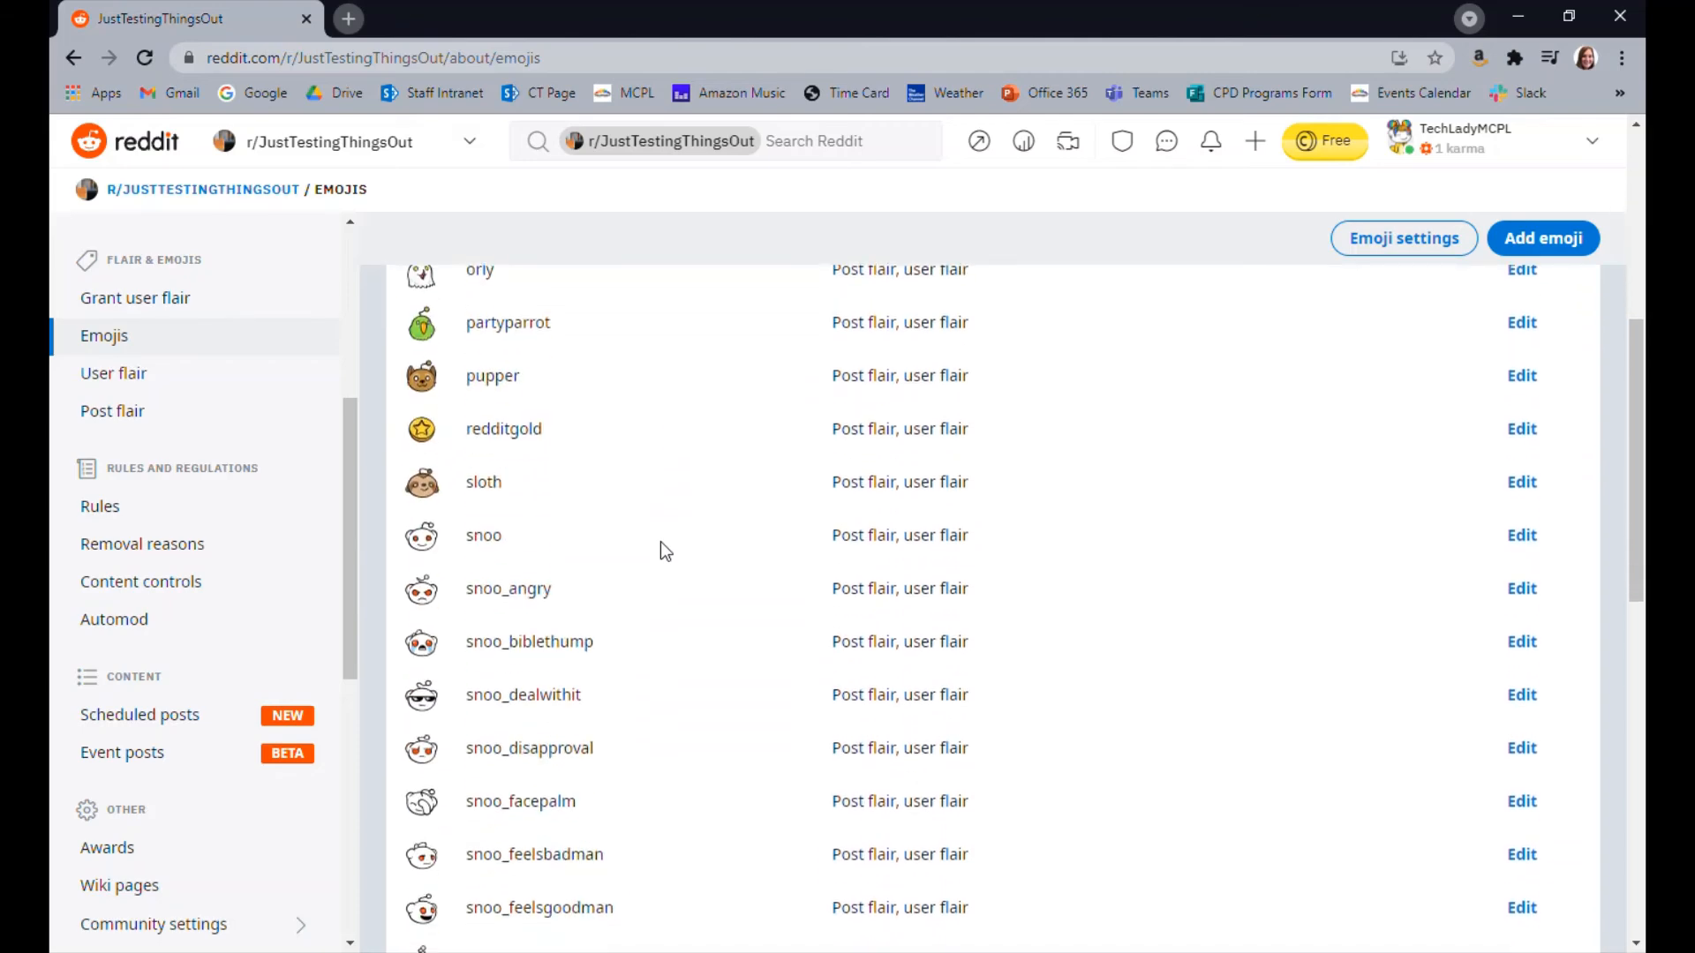
scroll(661, 542, up, 5)
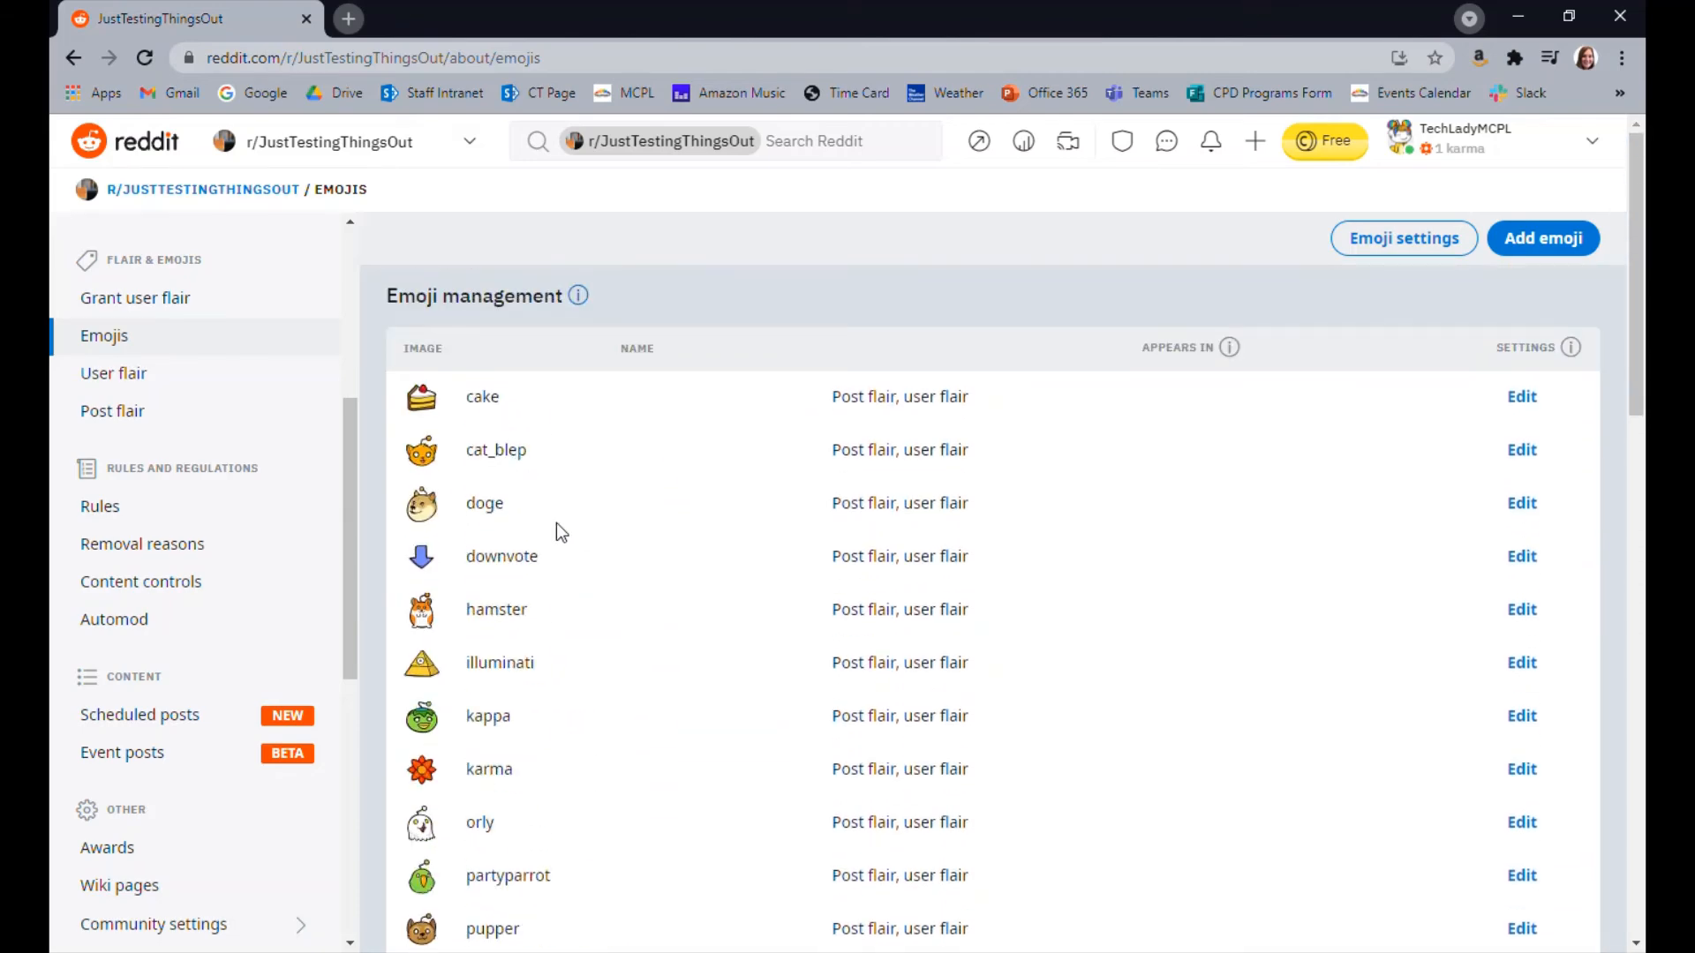
click(180, 376)
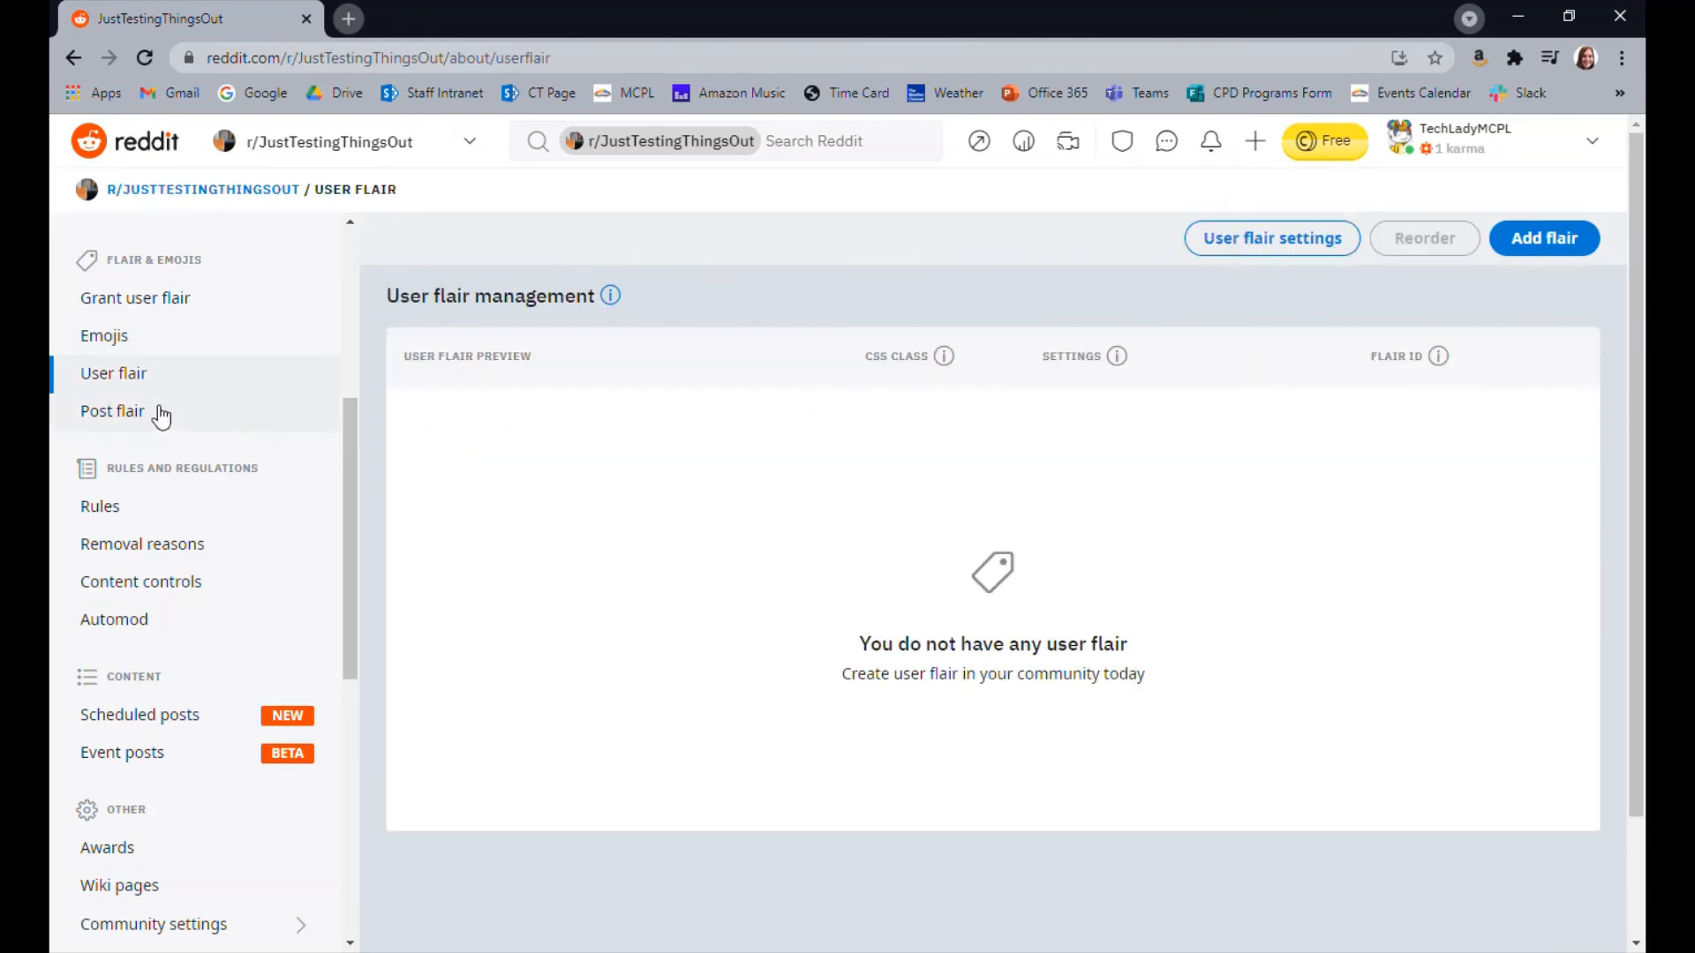
Go to the post flair management page, look over the form for a new flair, and cancel it
click(159, 415)
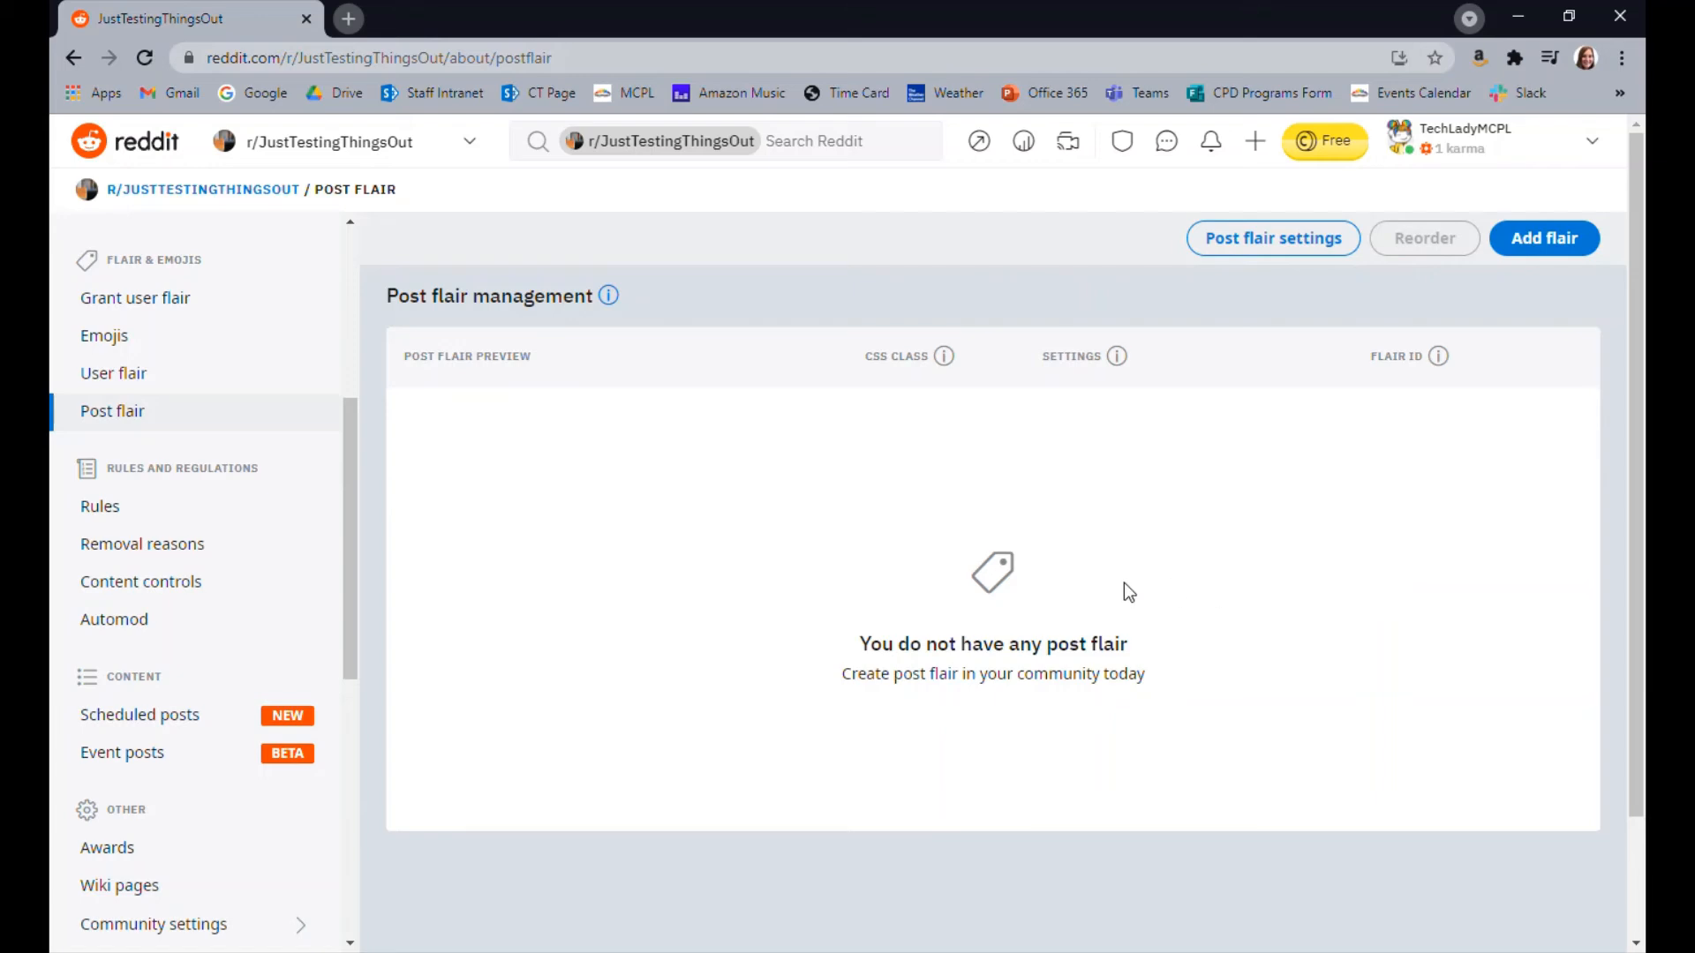
click(1540, 236)
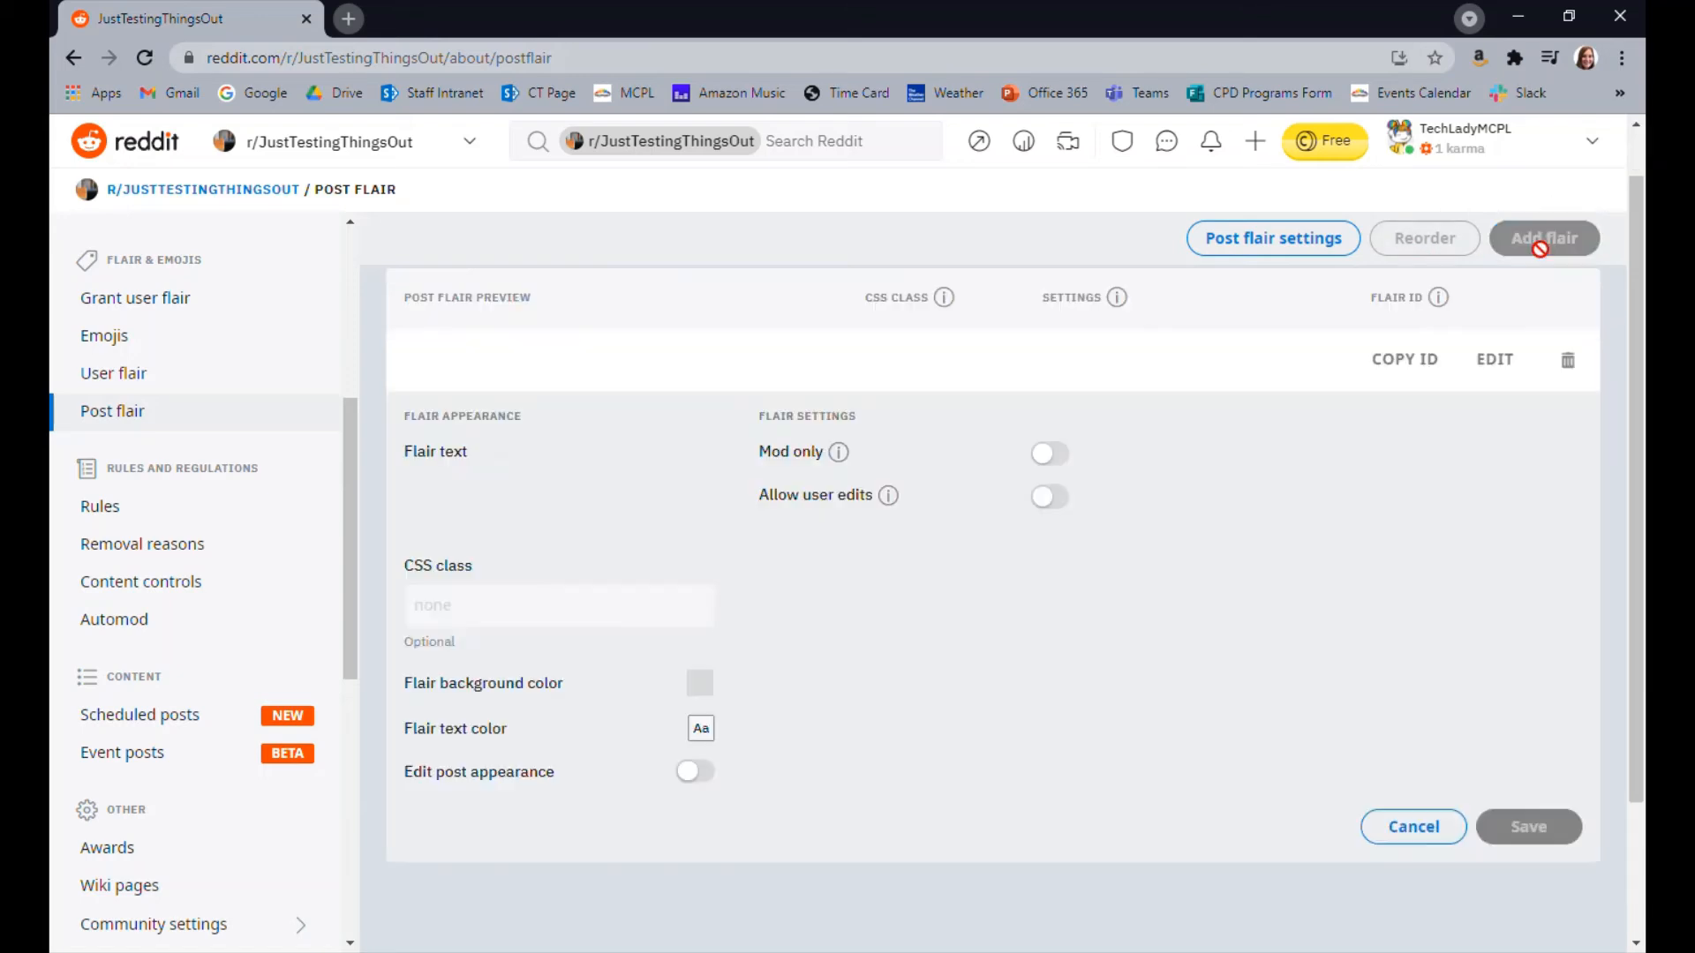
scroll(1001, 552, down, 1)
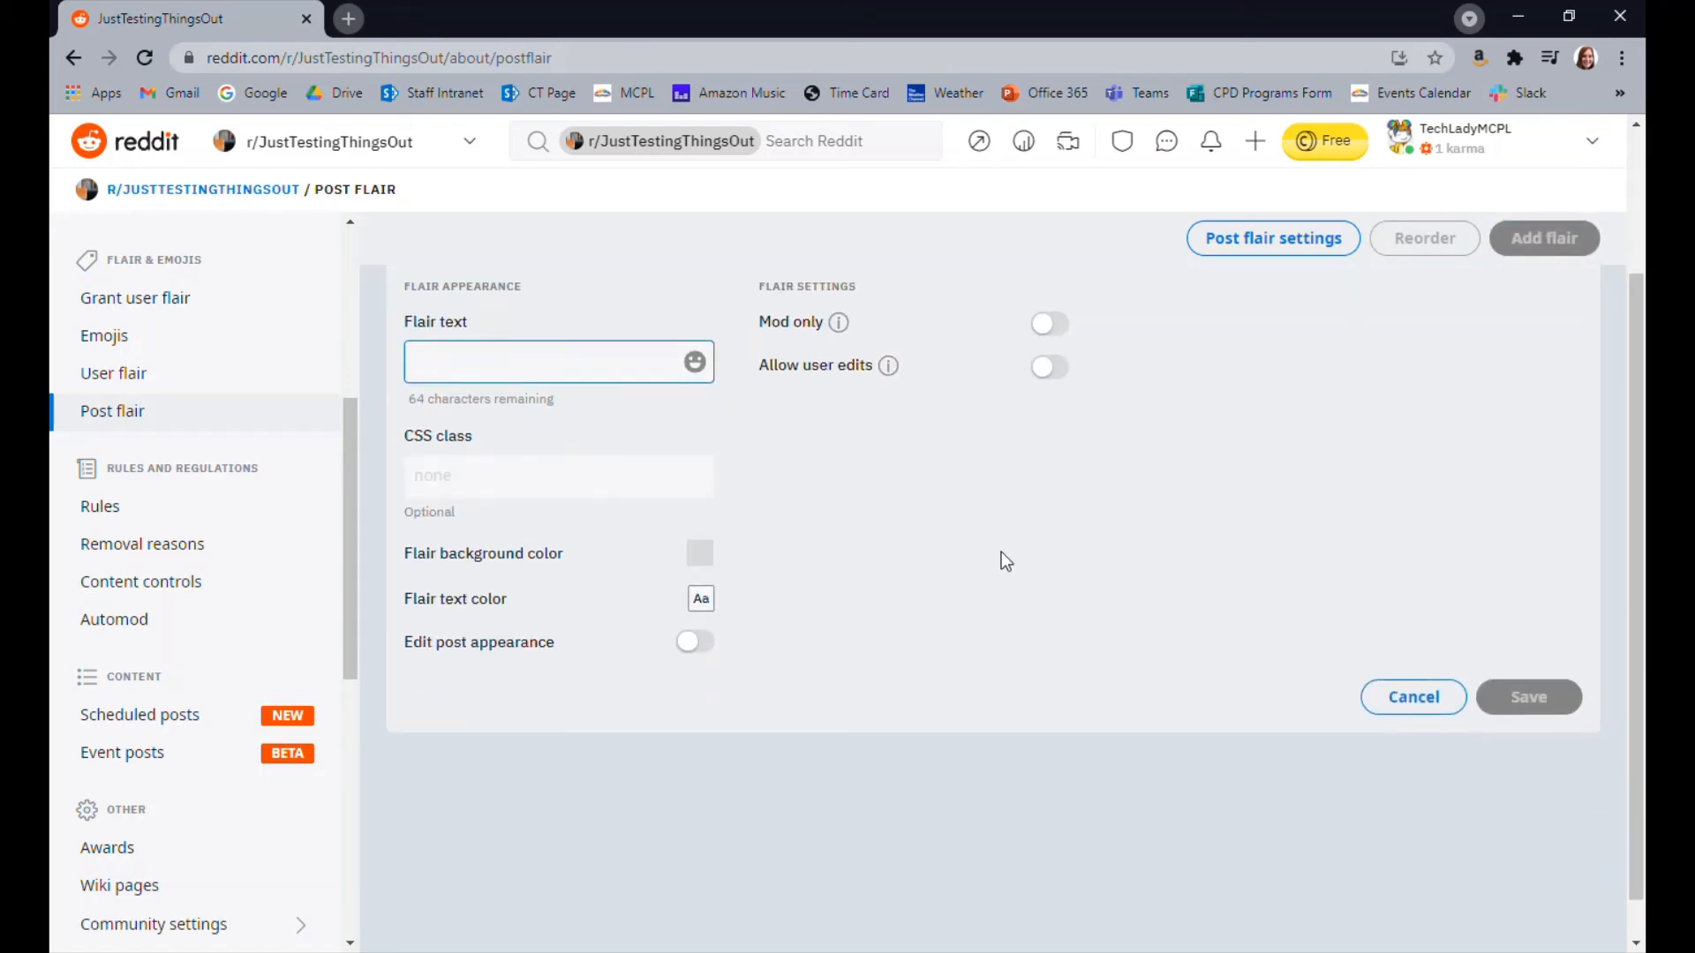
scroll(988, 555, up, 1)
click(1404, 885)
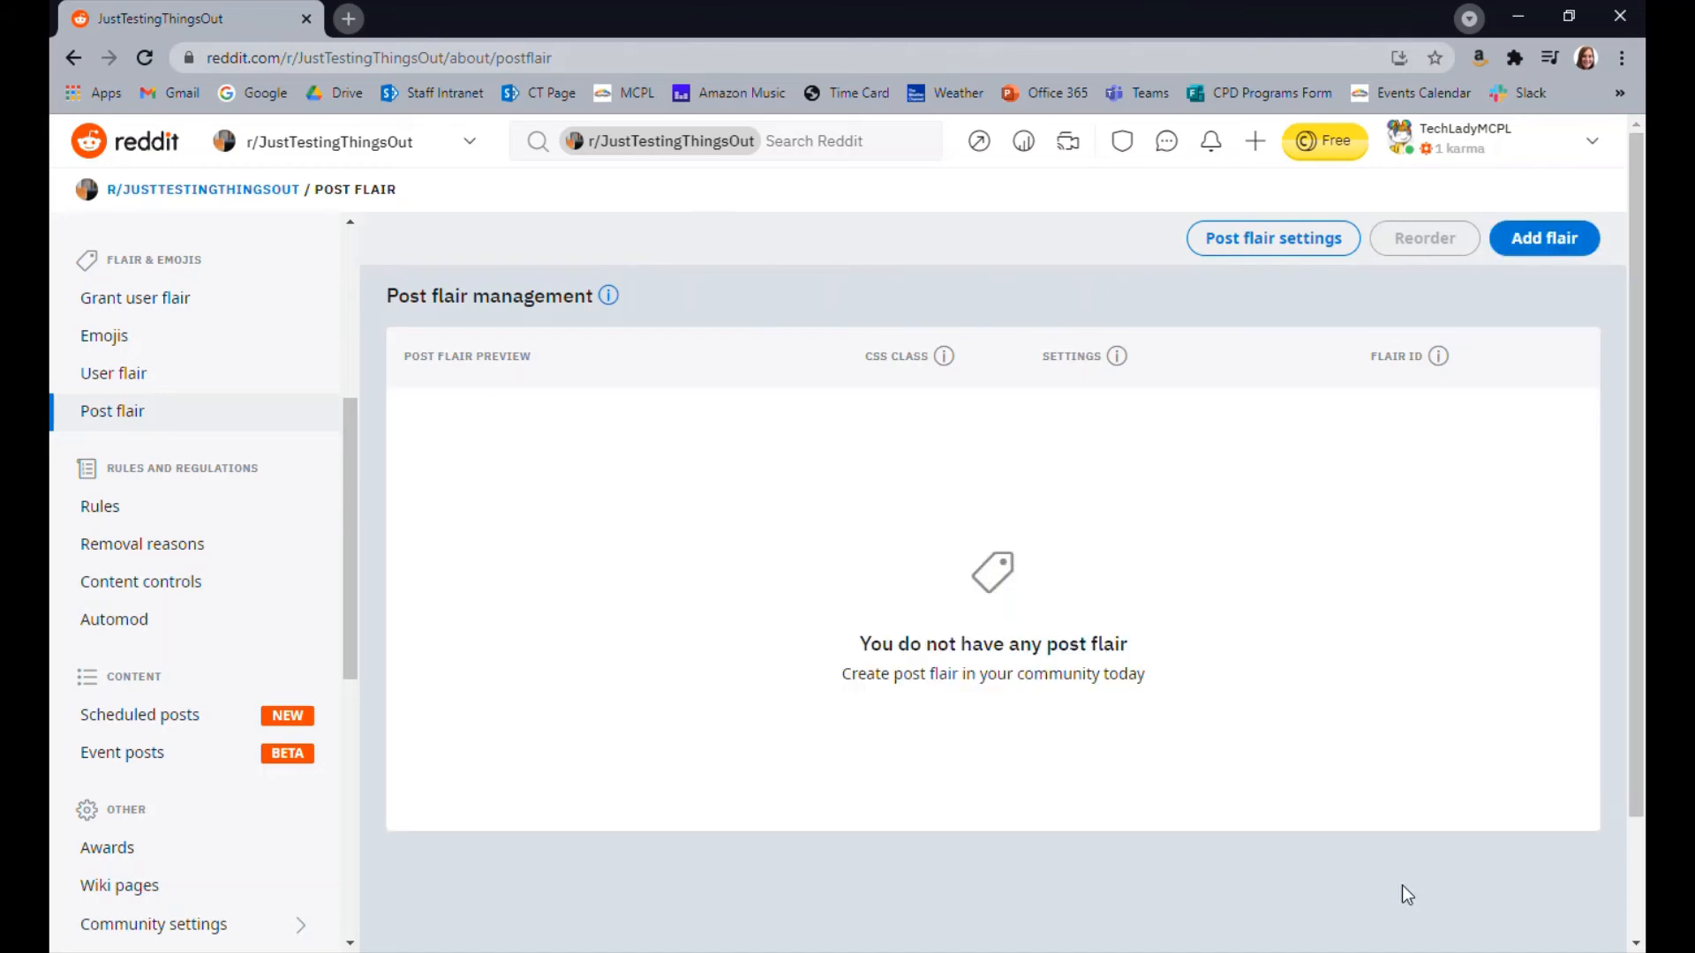
View the community's Rules and Removal reasons pages
scroll(246, 485, down, 4)
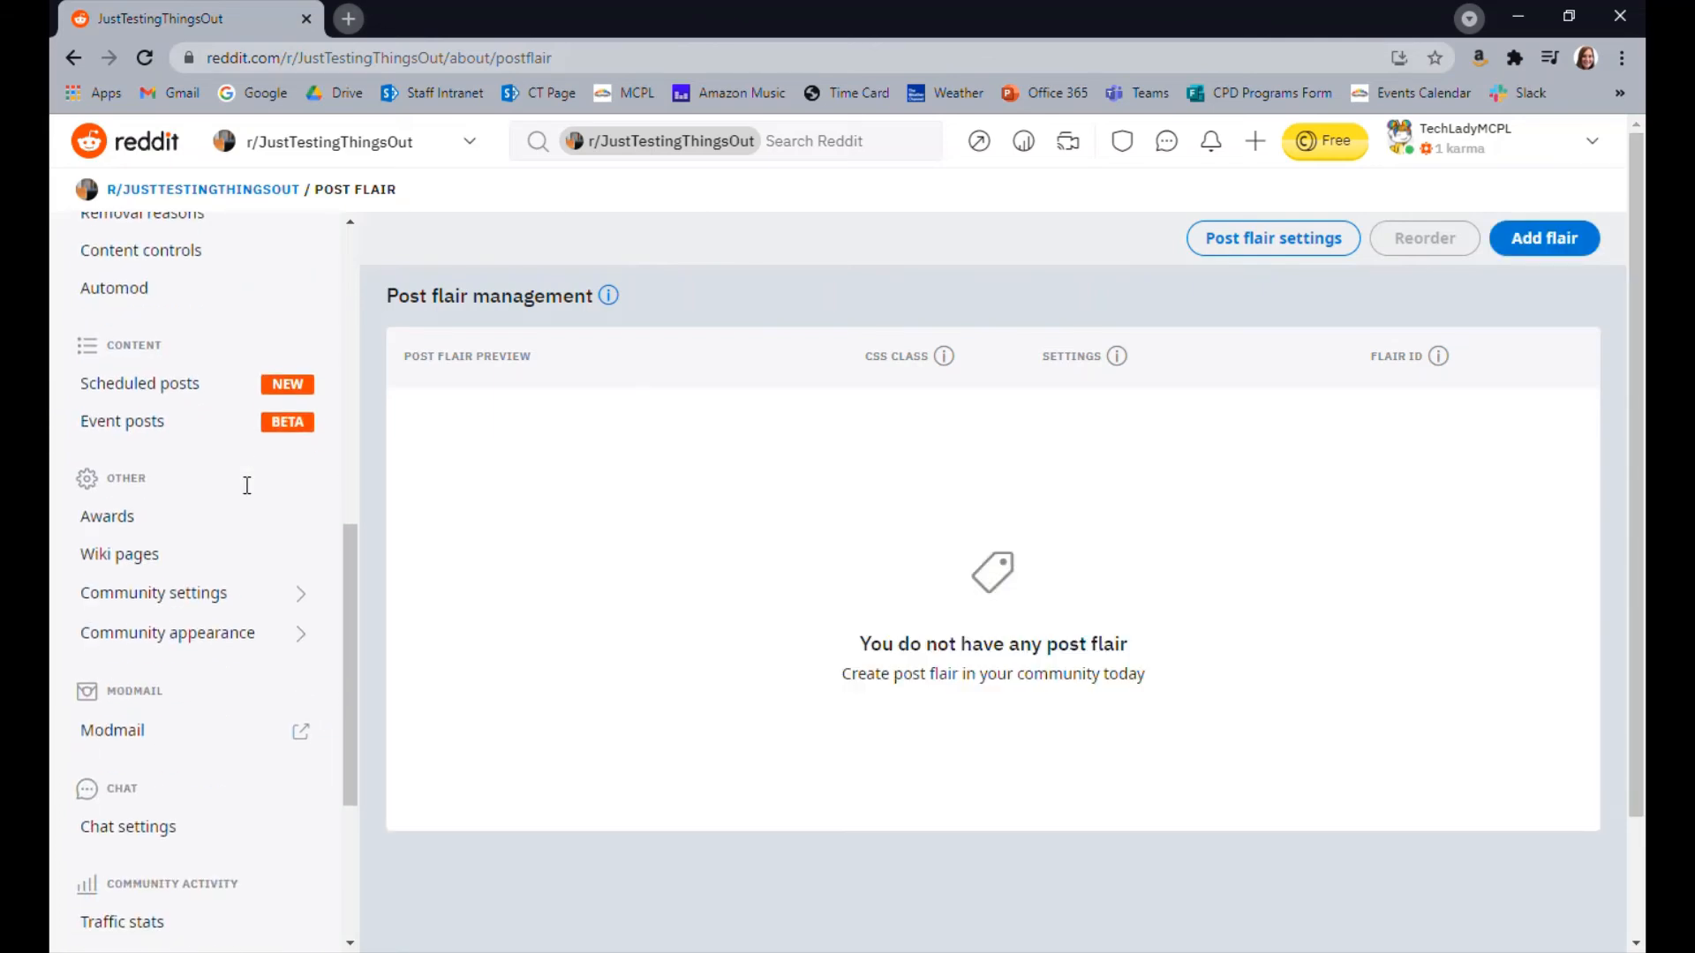
scroll(249, 484, up, 2)
click(122, 399)
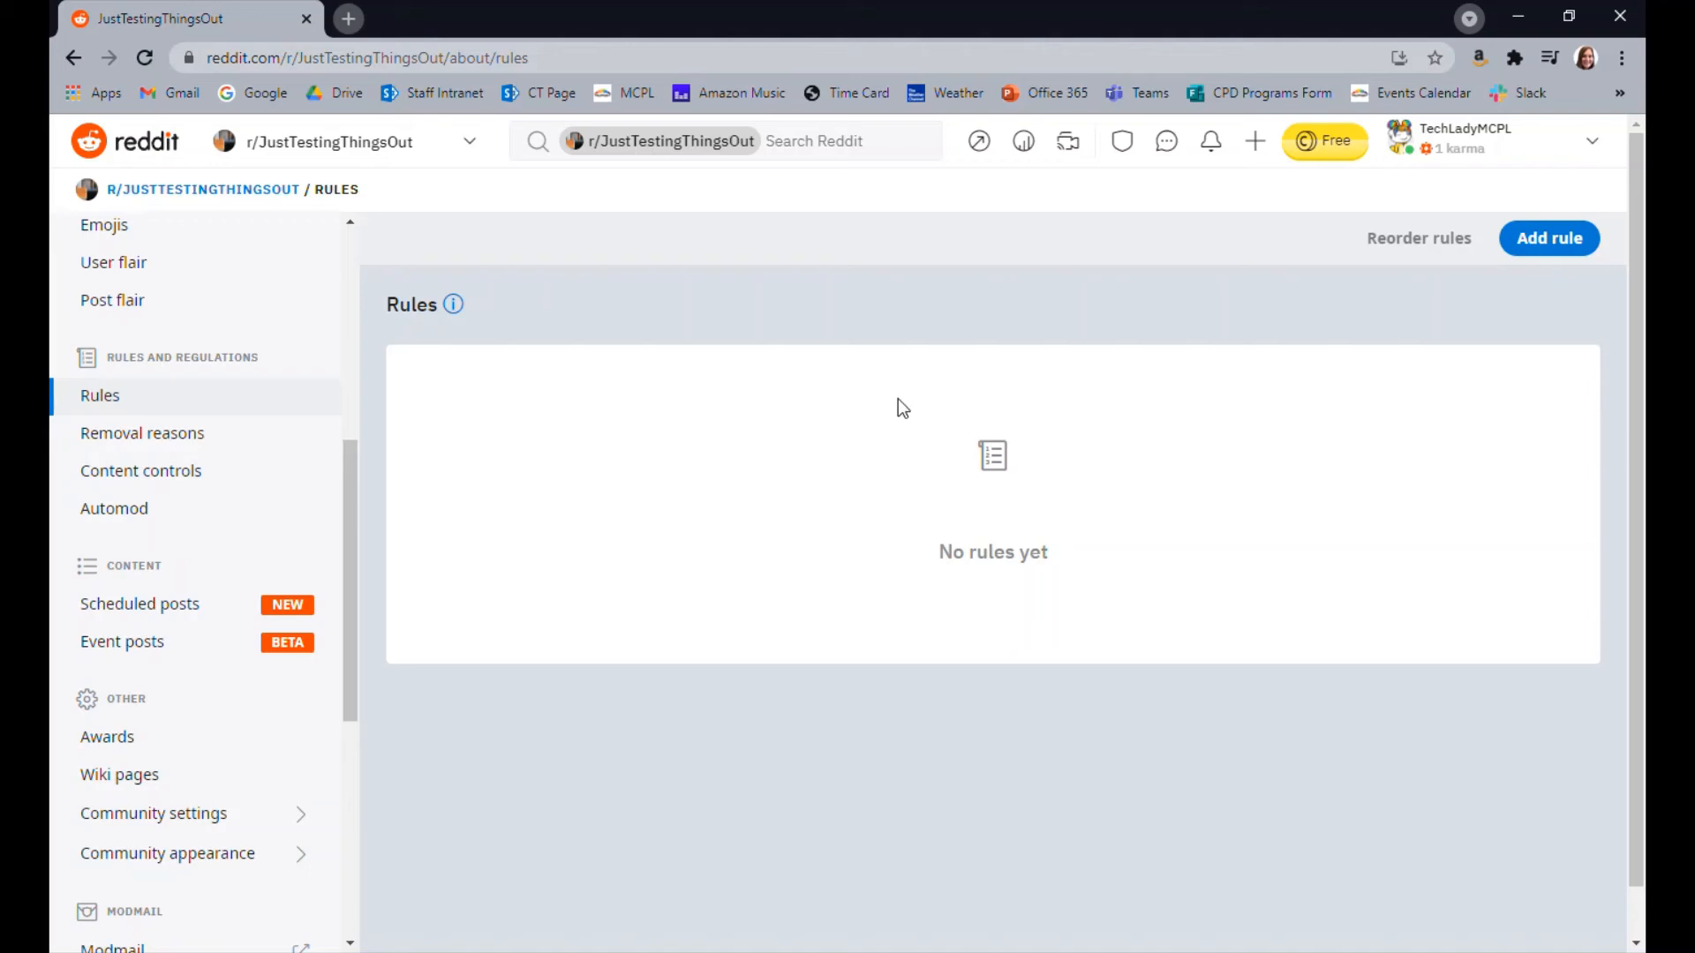
click(205, 436)
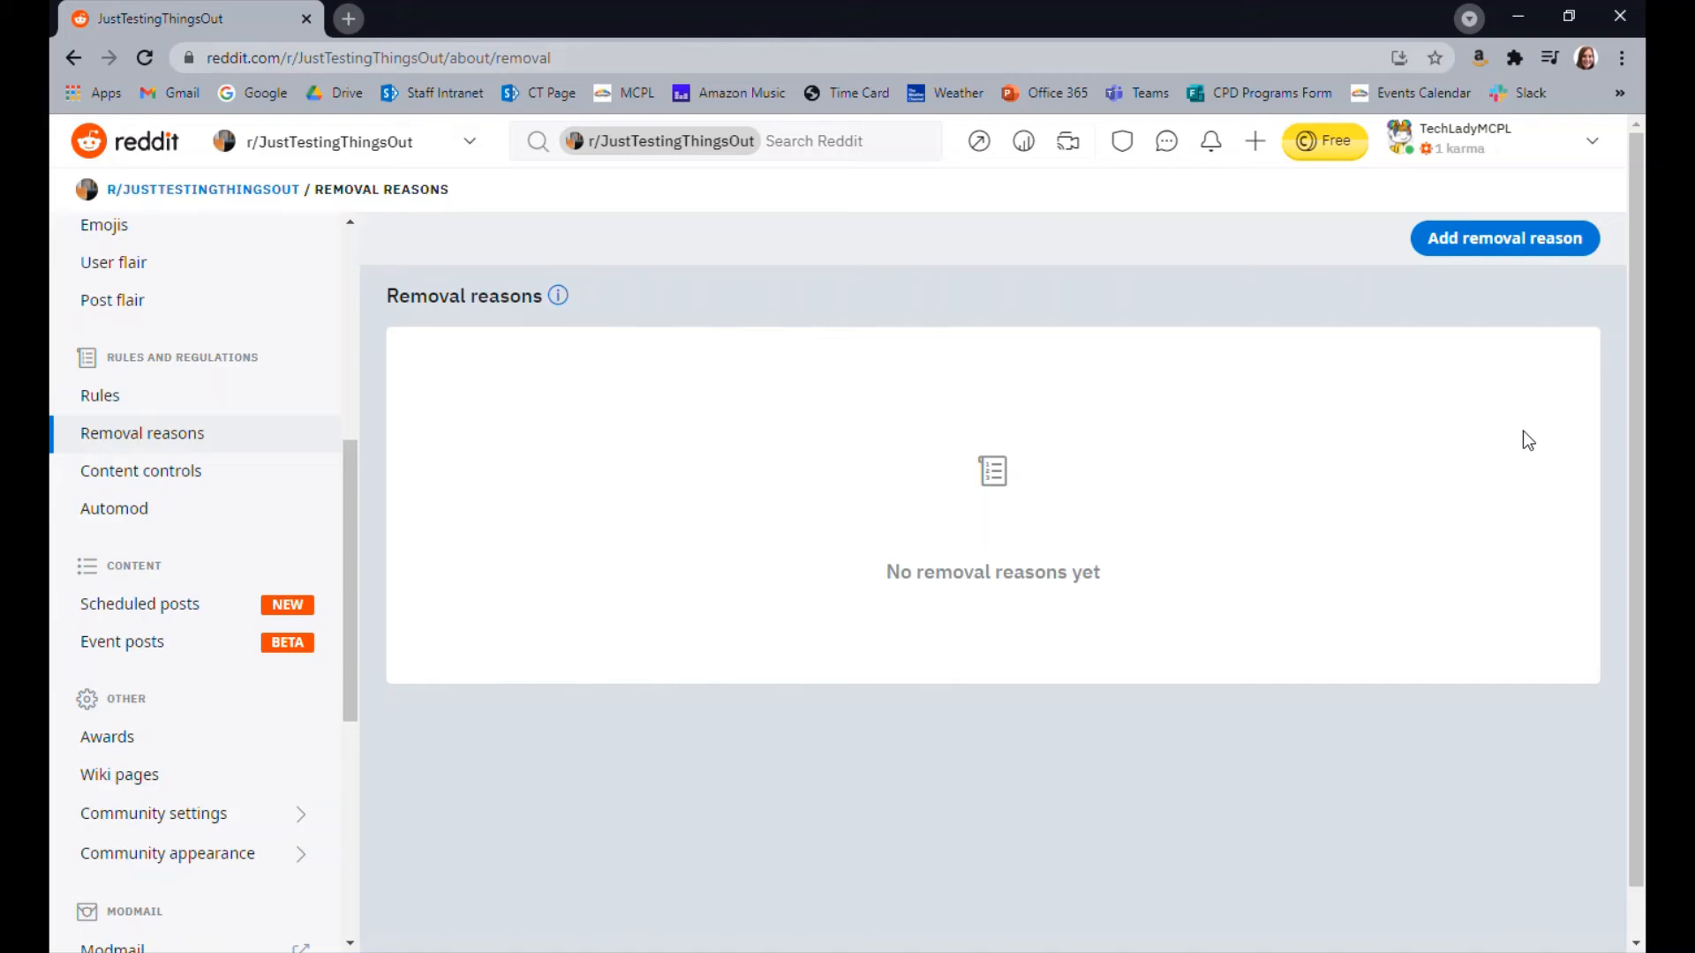
Examine the Content controls, from the post requirements through text post body, title length and RegEx requirements
click(162, 481)
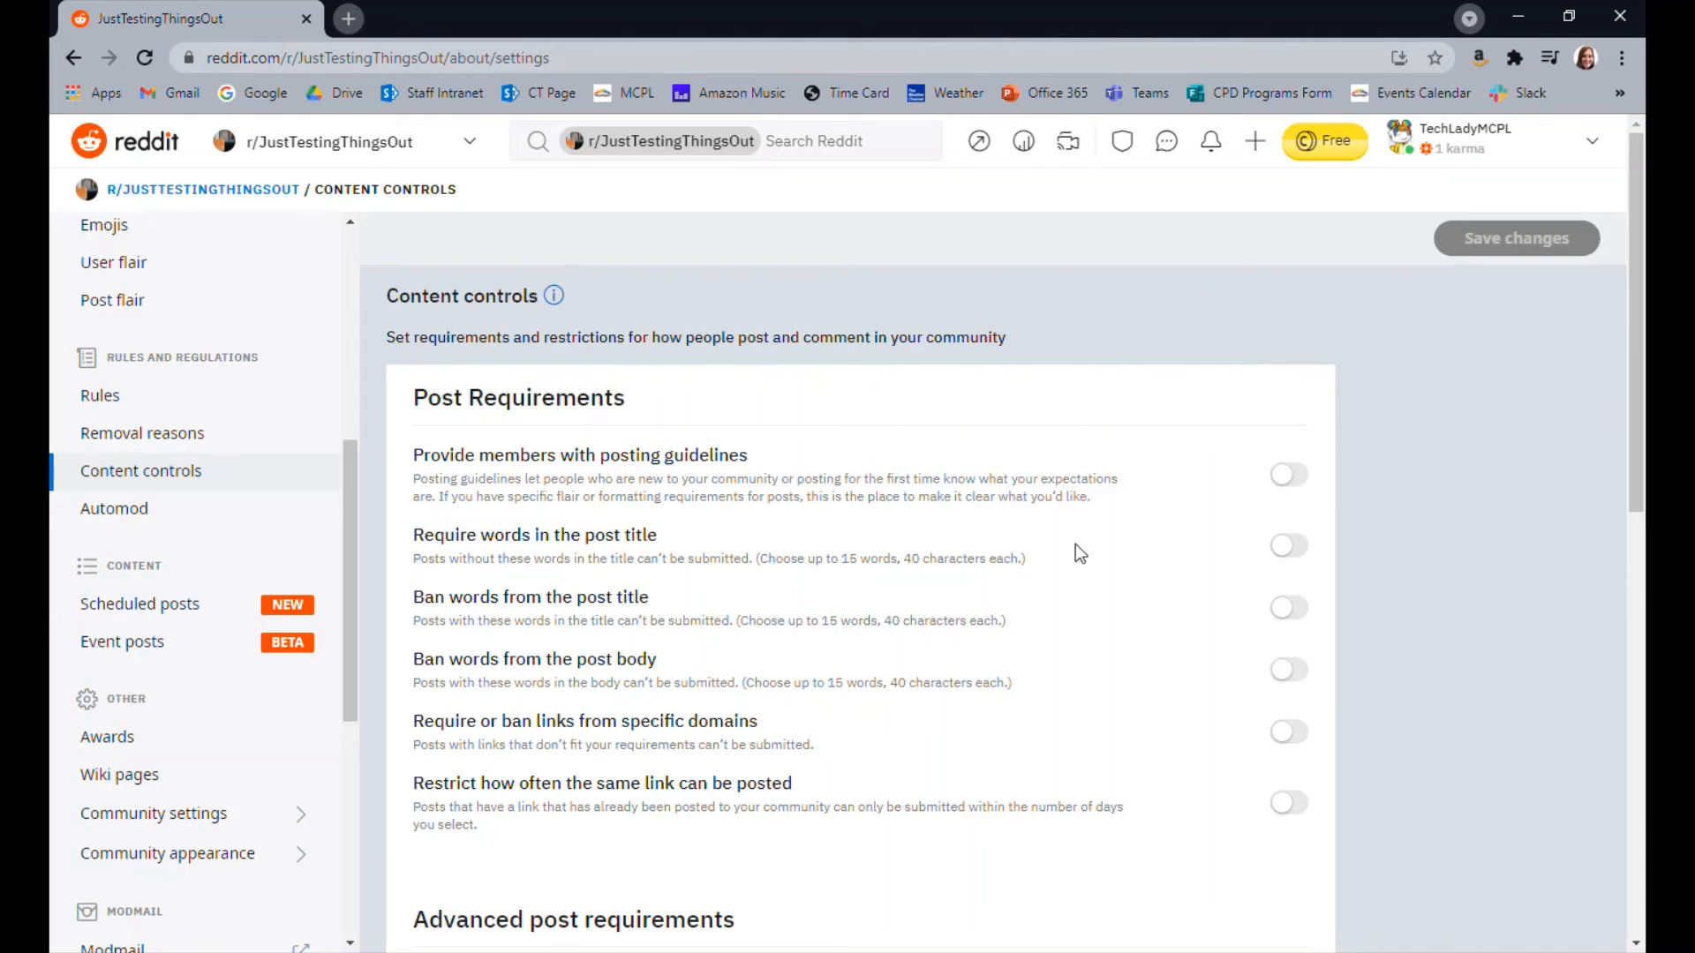
scroll(1075, 544, down, 3)
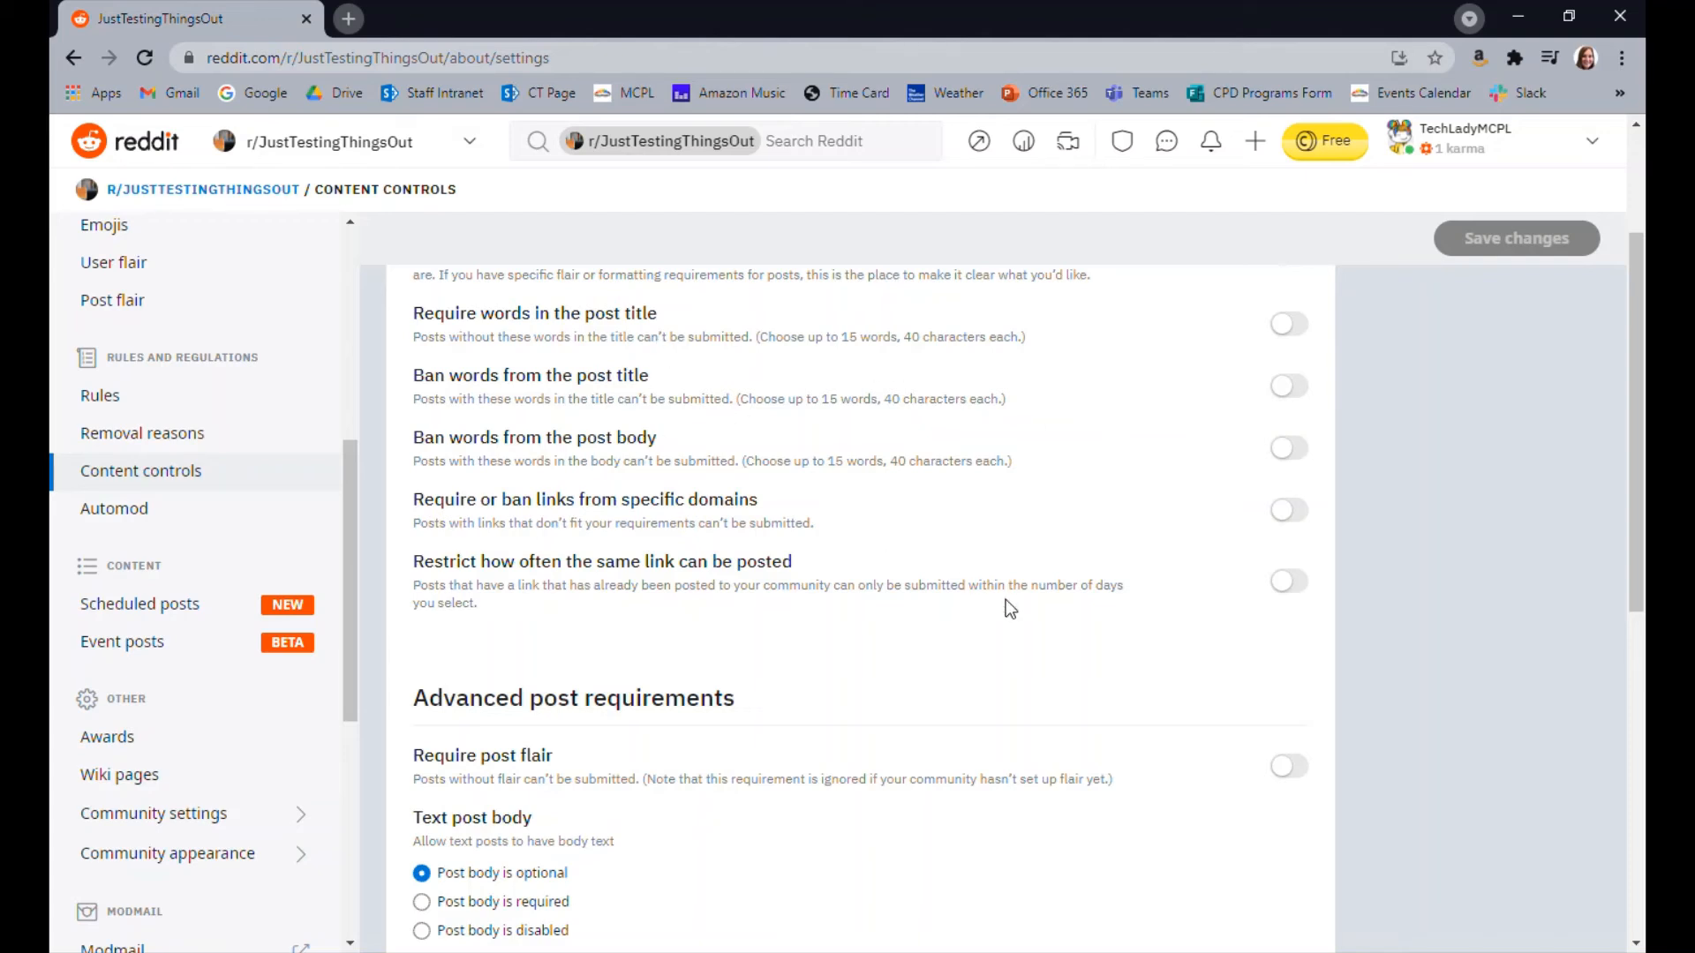
scroll(1011, 609, down, 5)
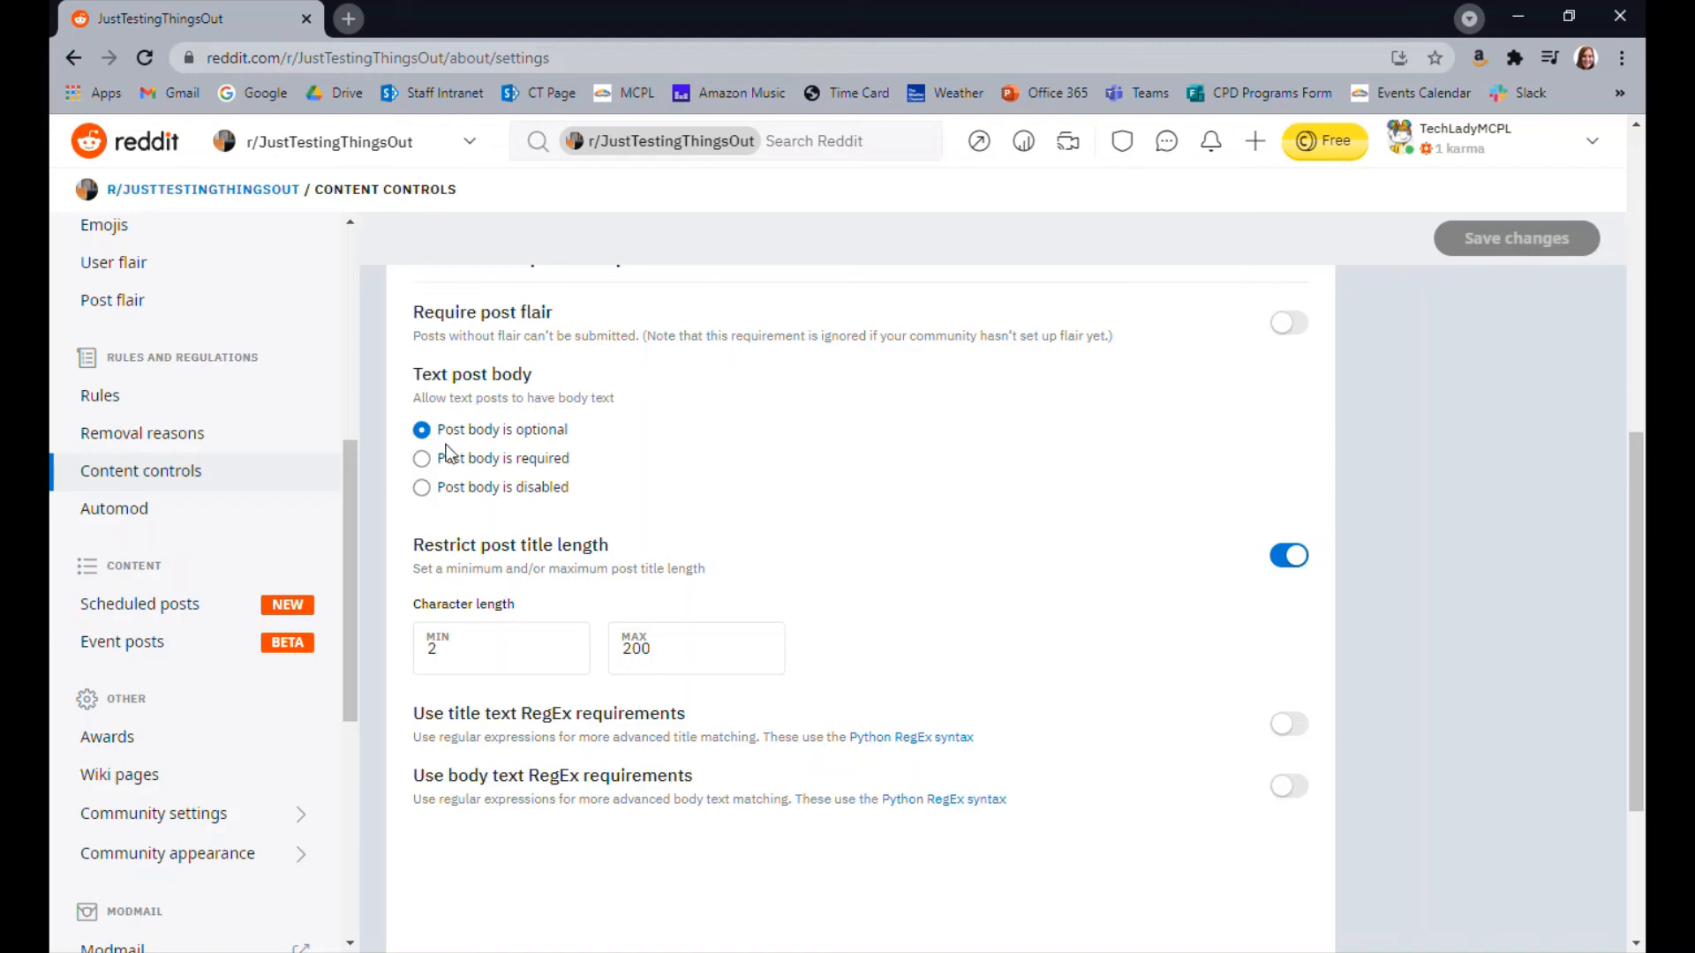
scroll(873, 542, down, 1)
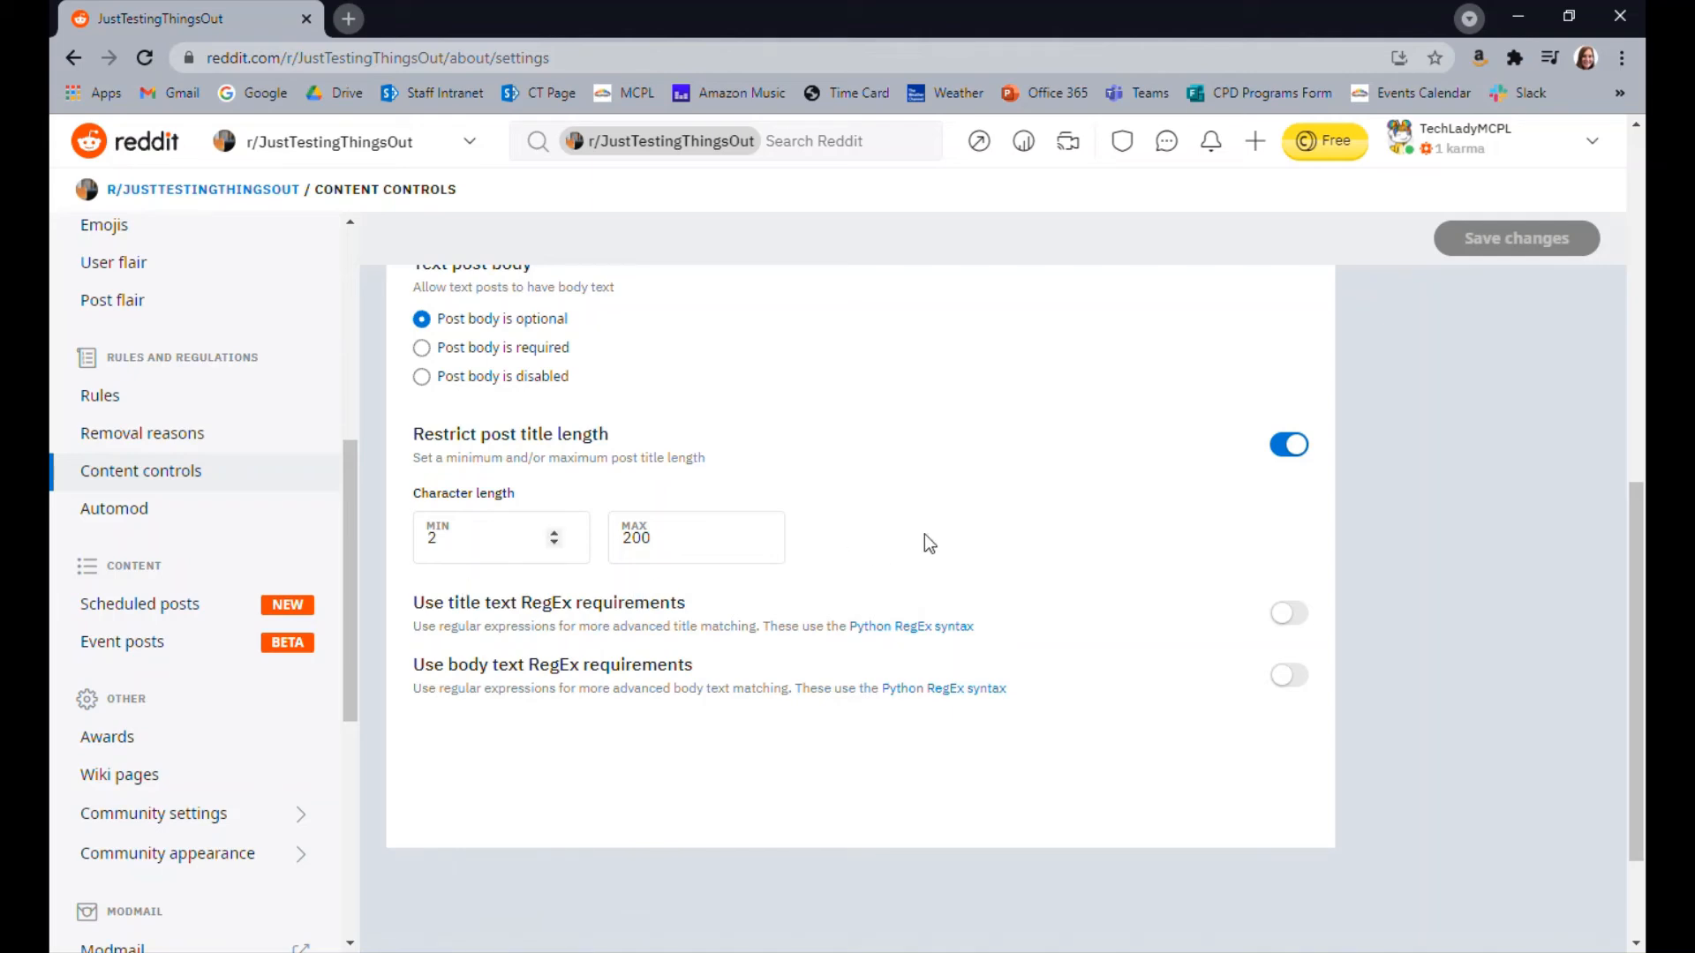
scroll(924, 534, down, 2)
scroll(927, 539, up, 2)
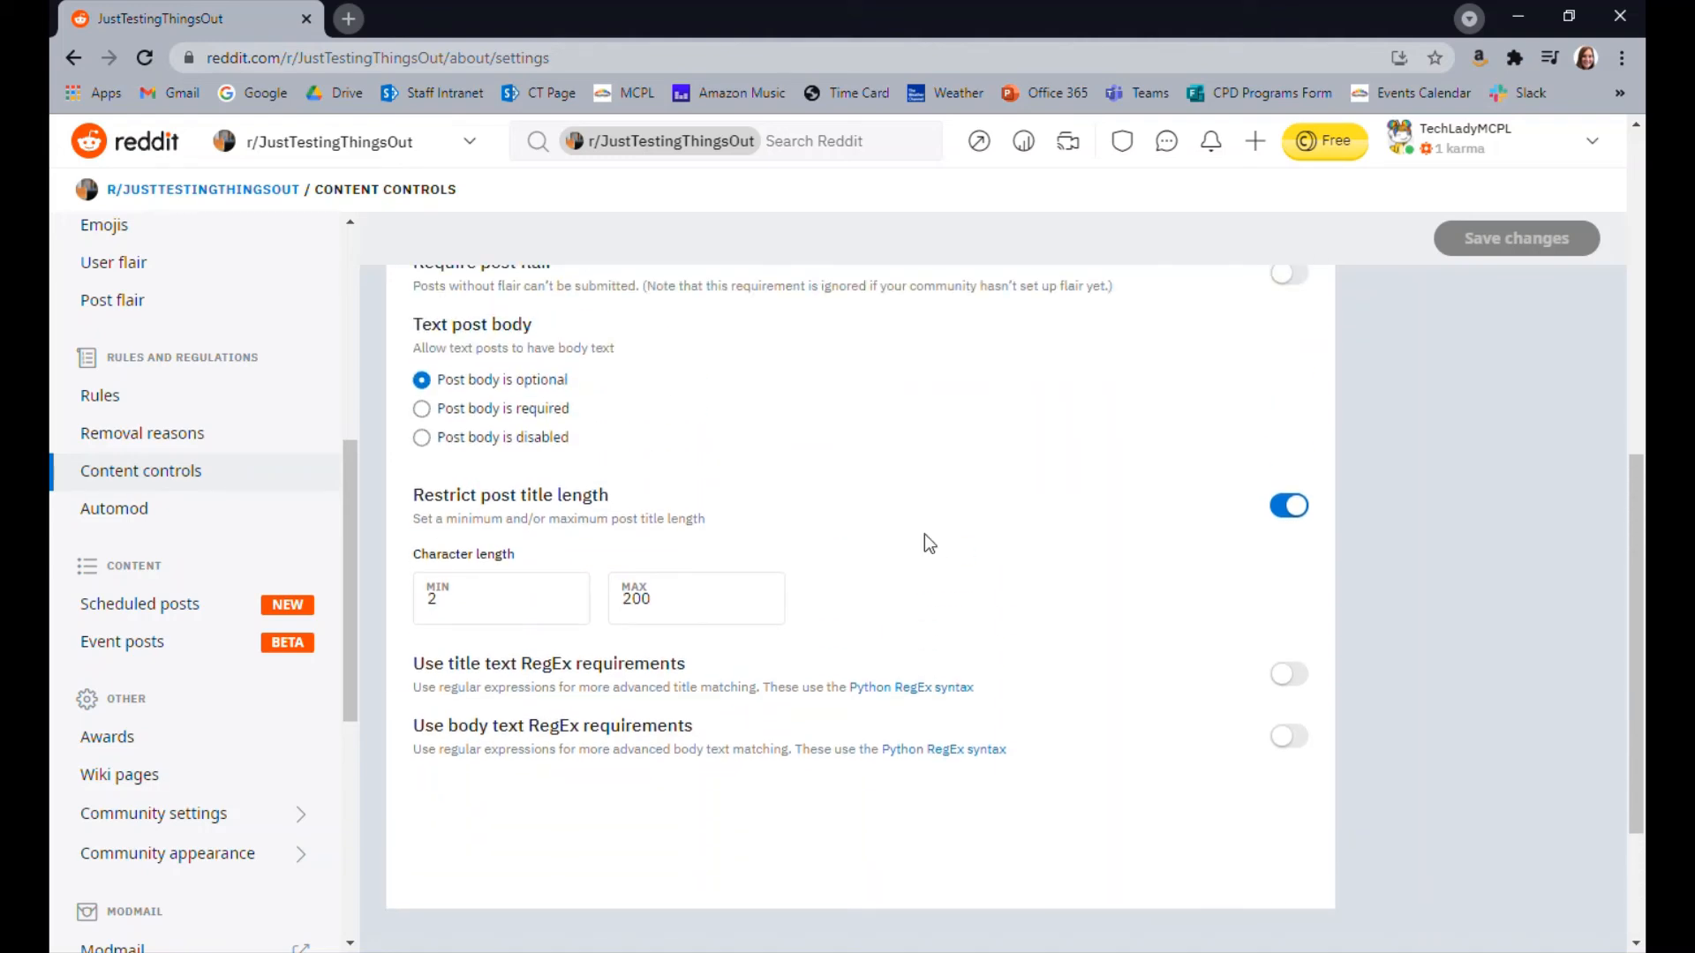
scroll(1055, 576, down, 3)
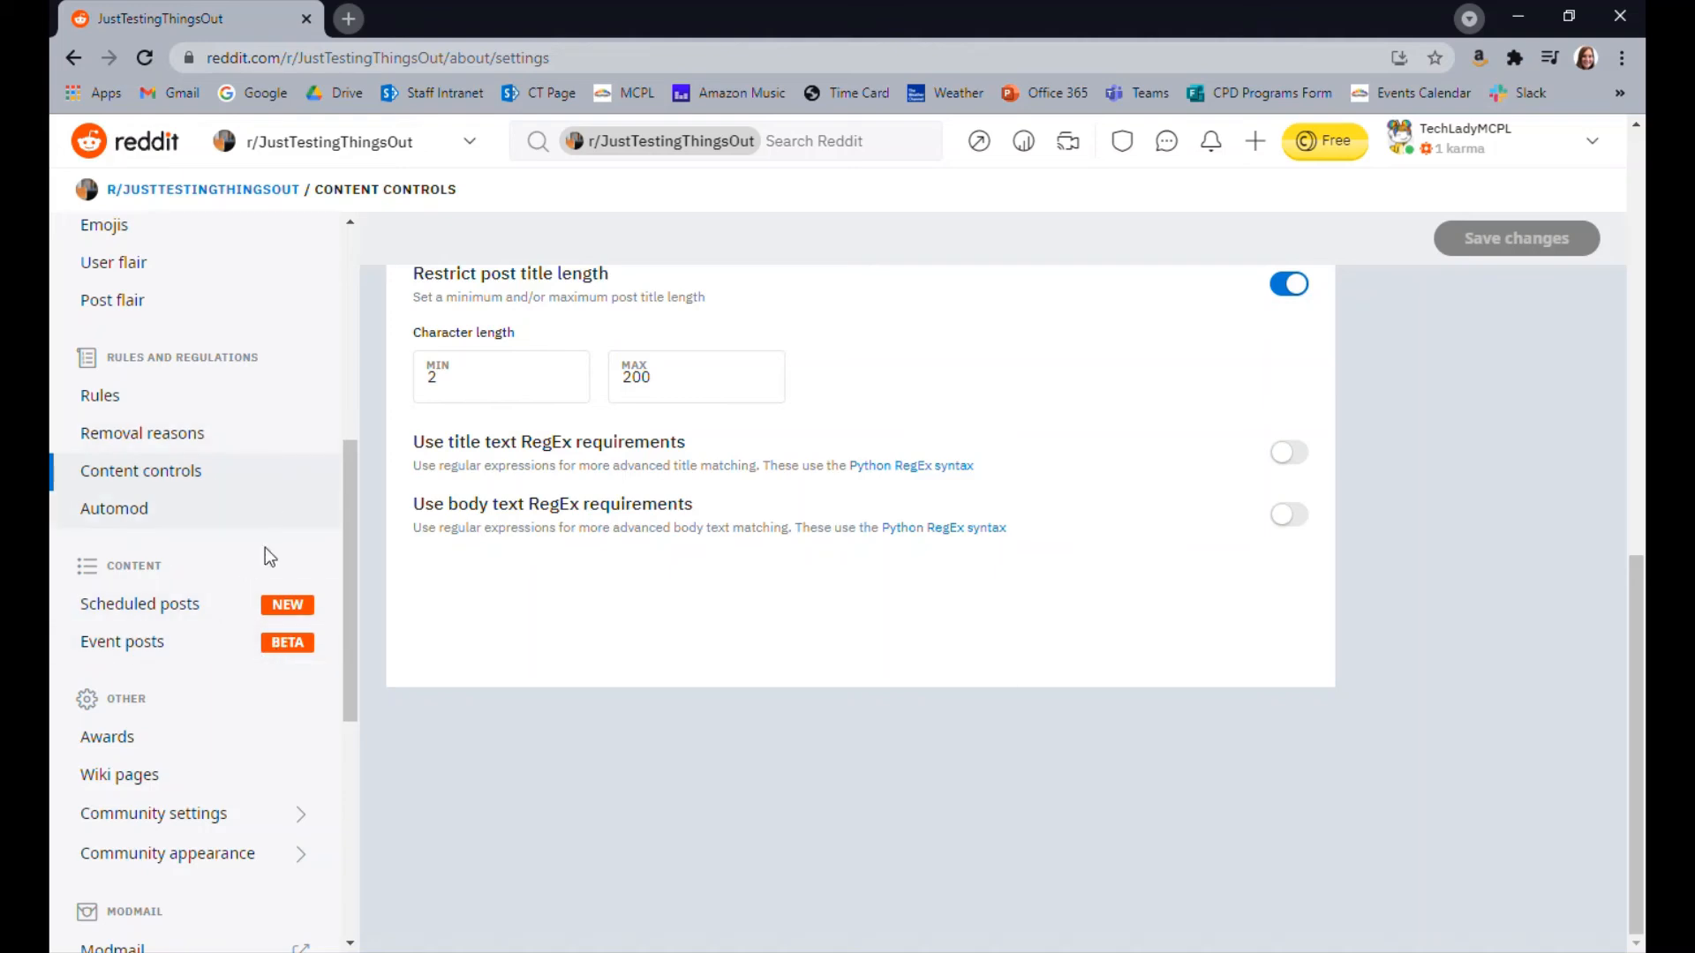
View the community's Scheduled posts and Event posts pages
scroll(264, 552, down, 3)
click(139, 380)
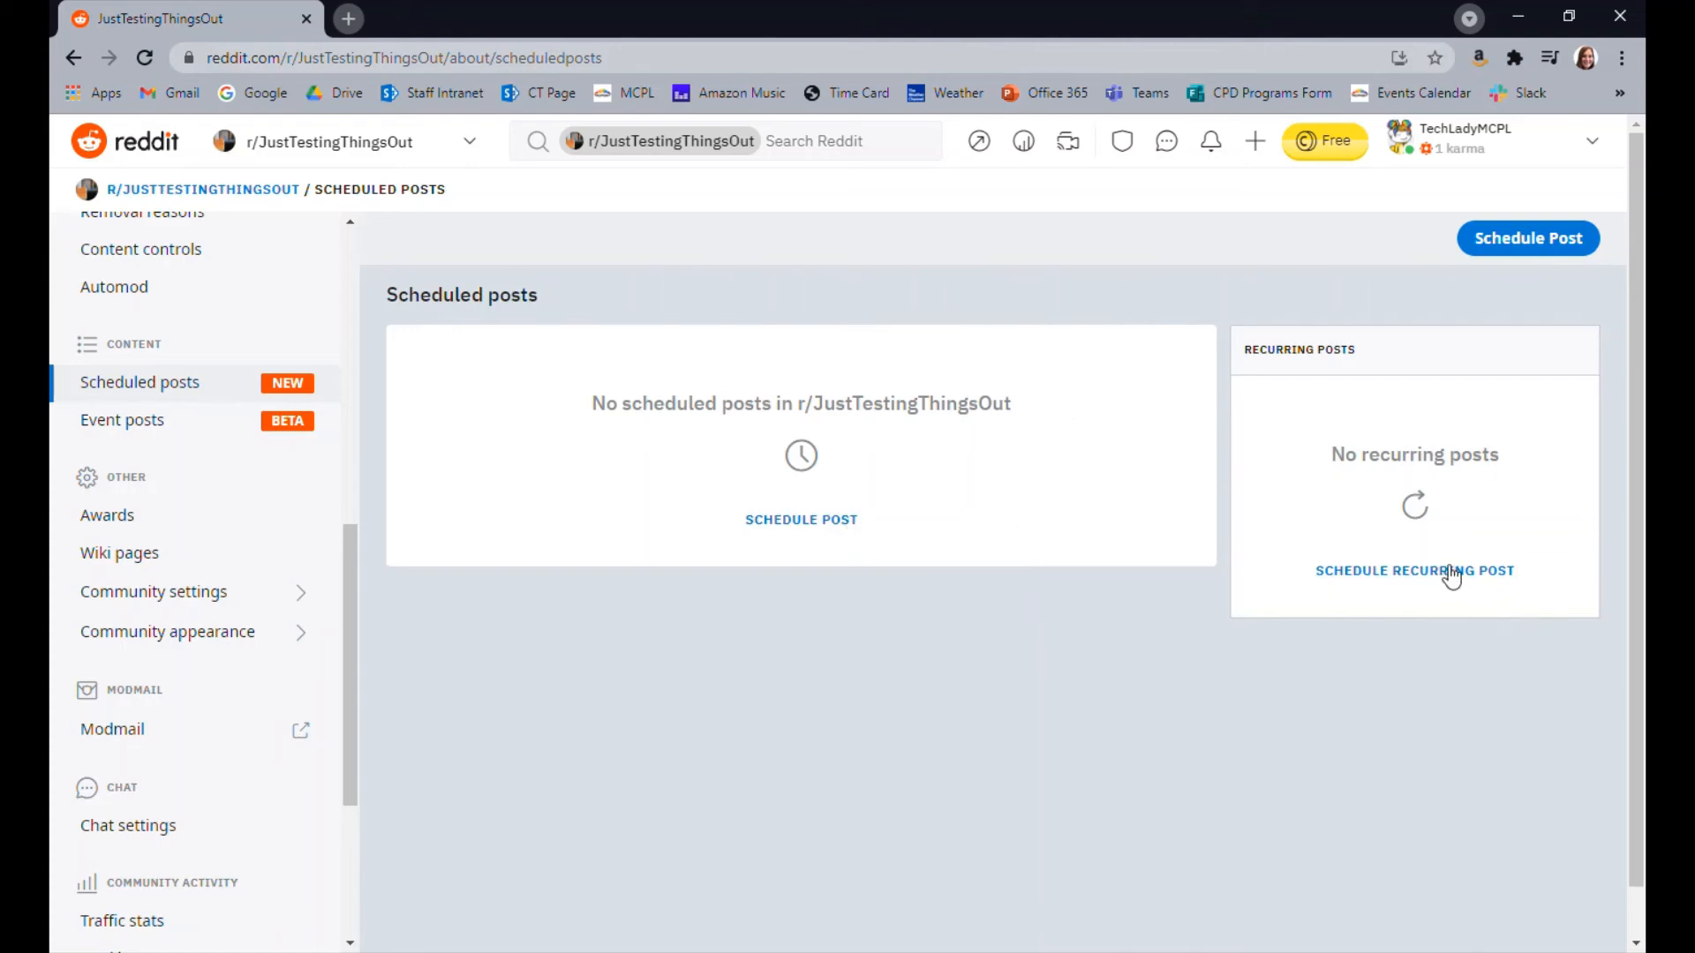
click(133, 425)
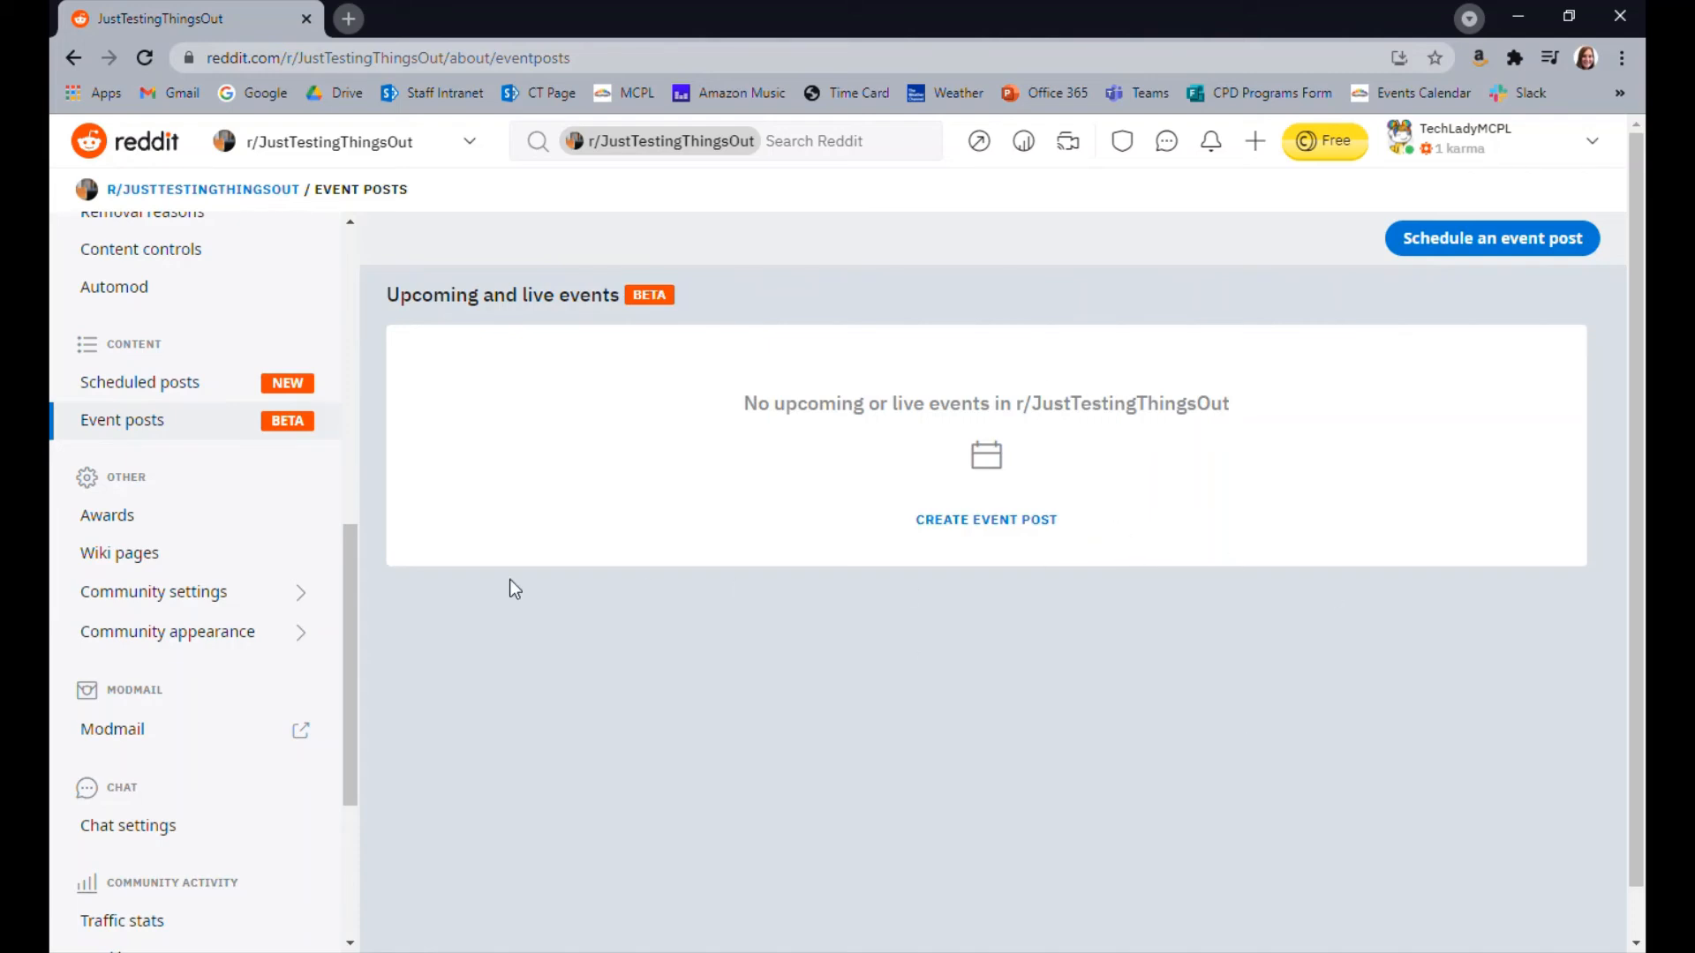
Enable the Aww-some award for the community and look through the other available awards
scroll(510, 580, down, 1)
scroll(291, 459, down, 3)
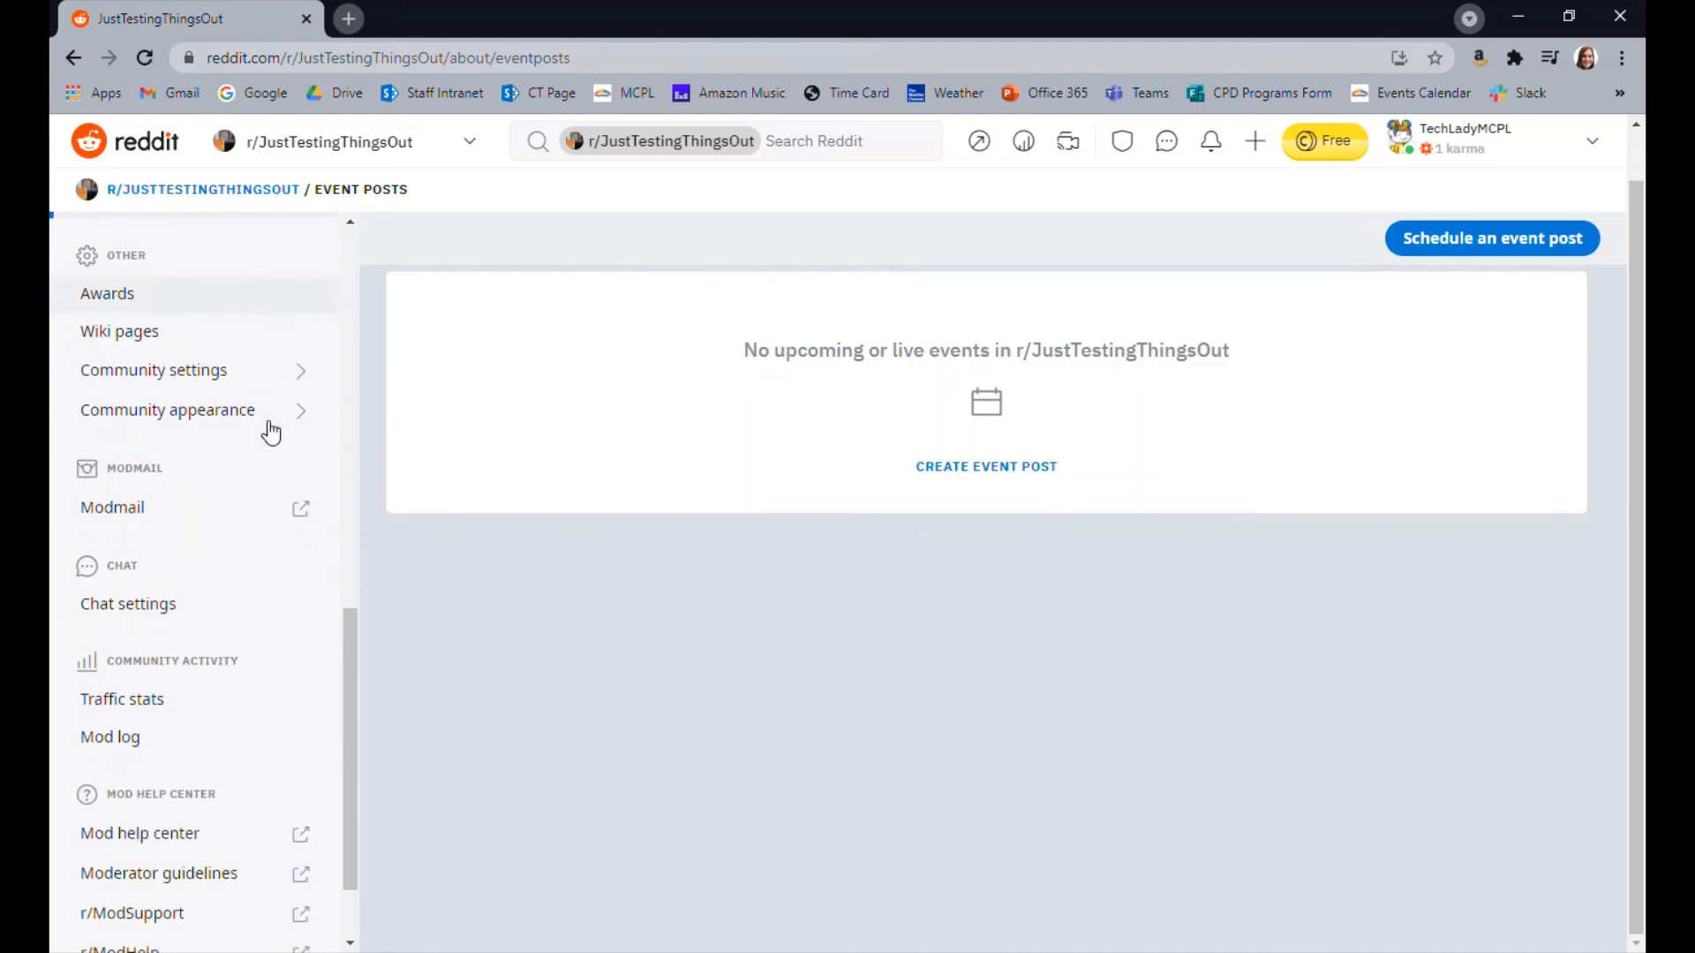
click(172, 292)
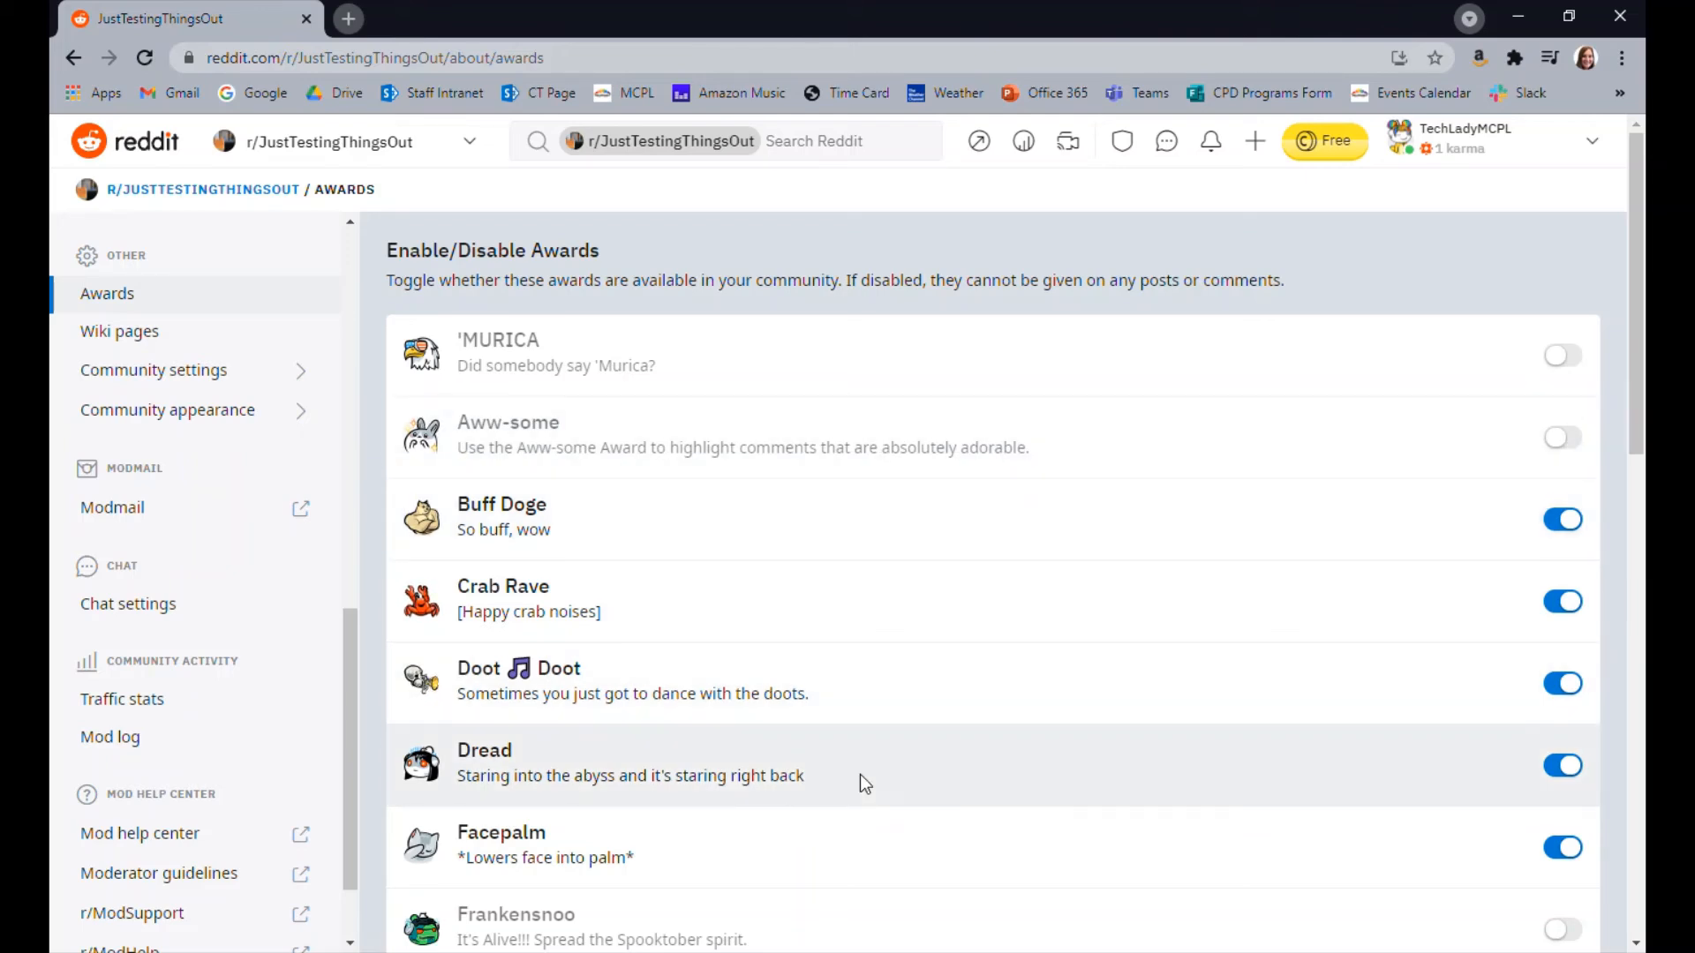
click(1563, 440)
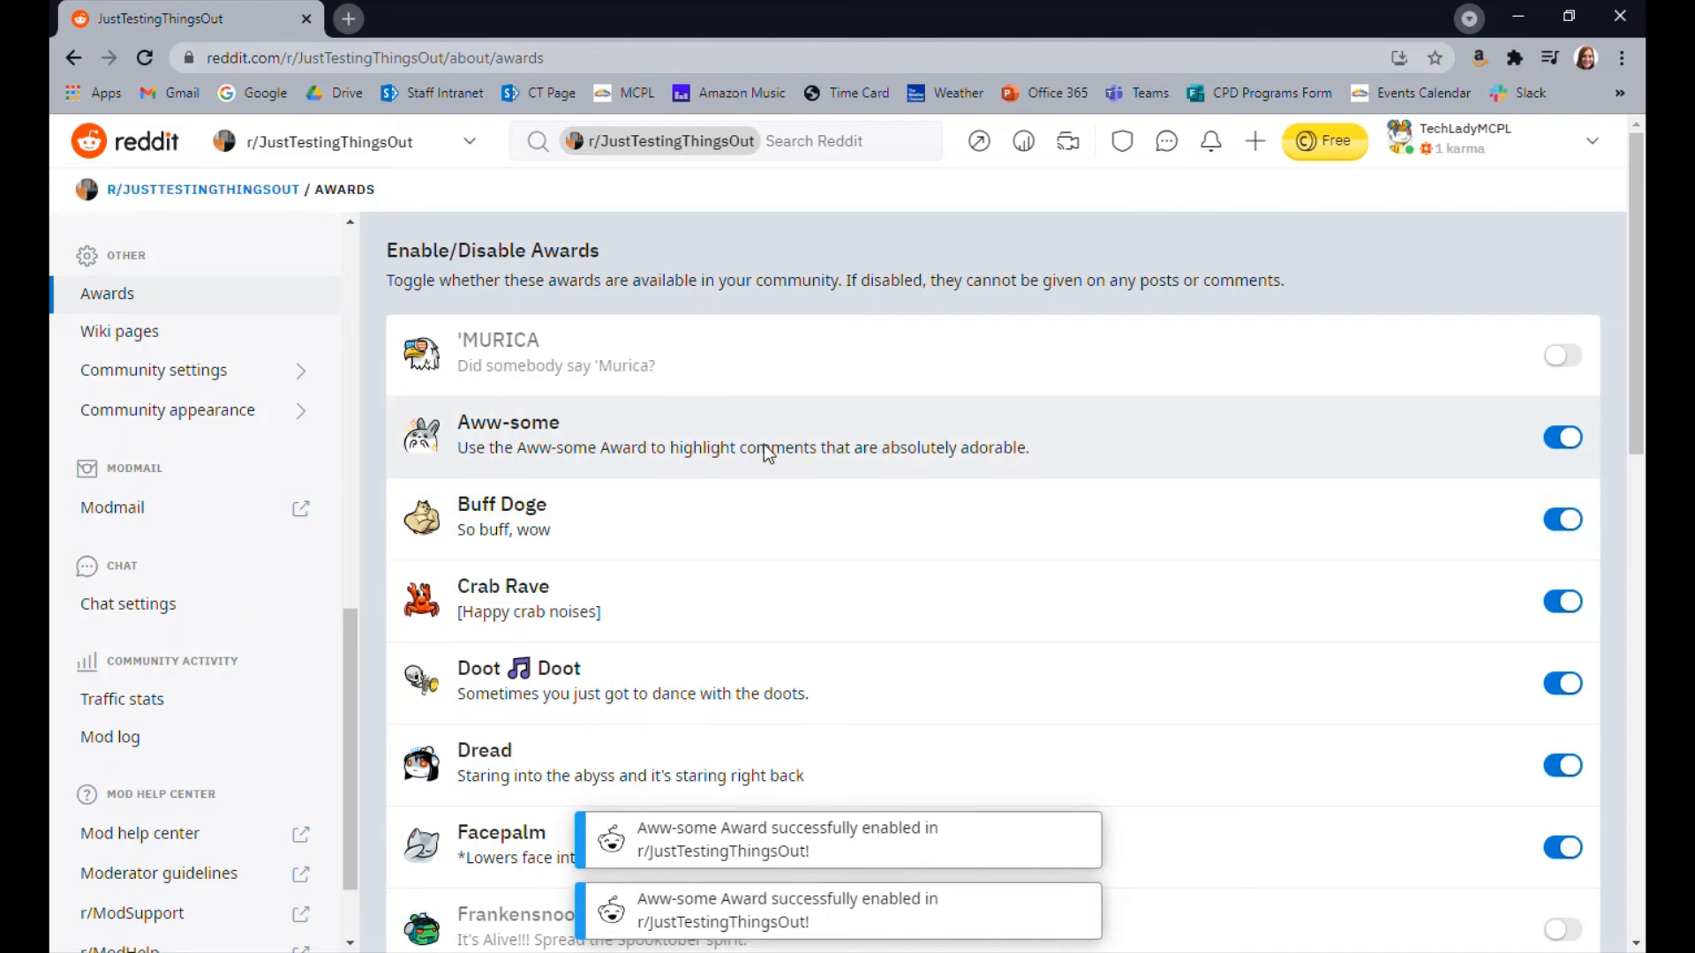
scroll(1103, 582, down, 4)
scroll(1218, 660, up, 3)
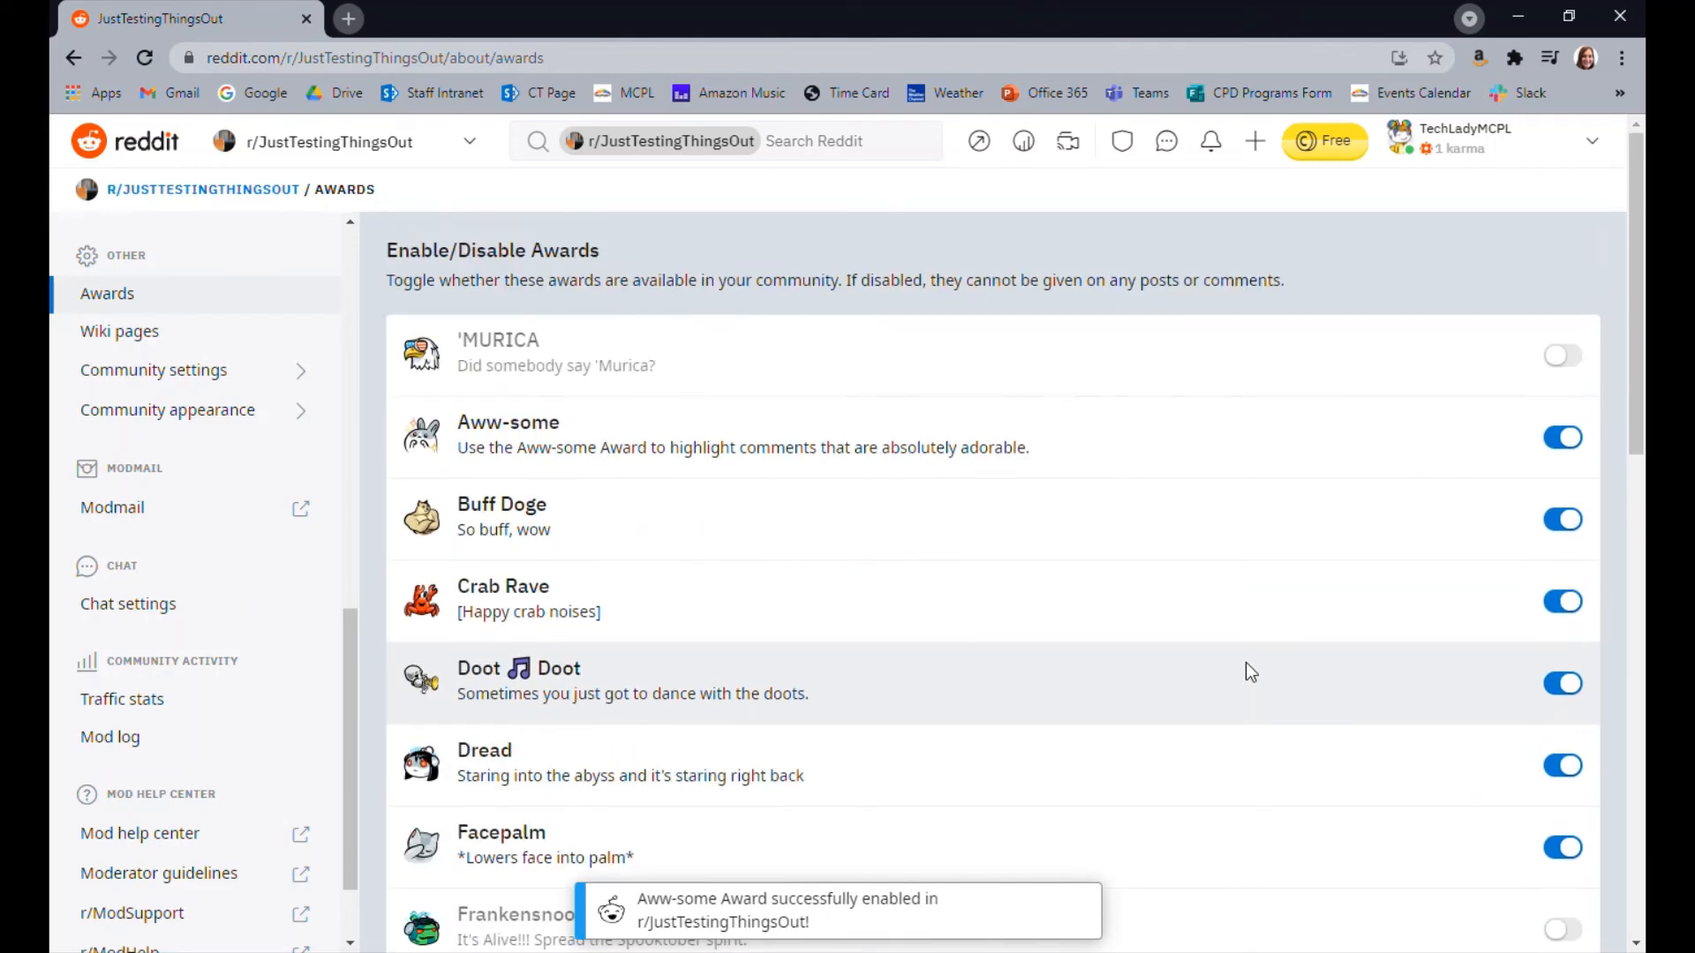
scroll(1246, 662, down, 3)
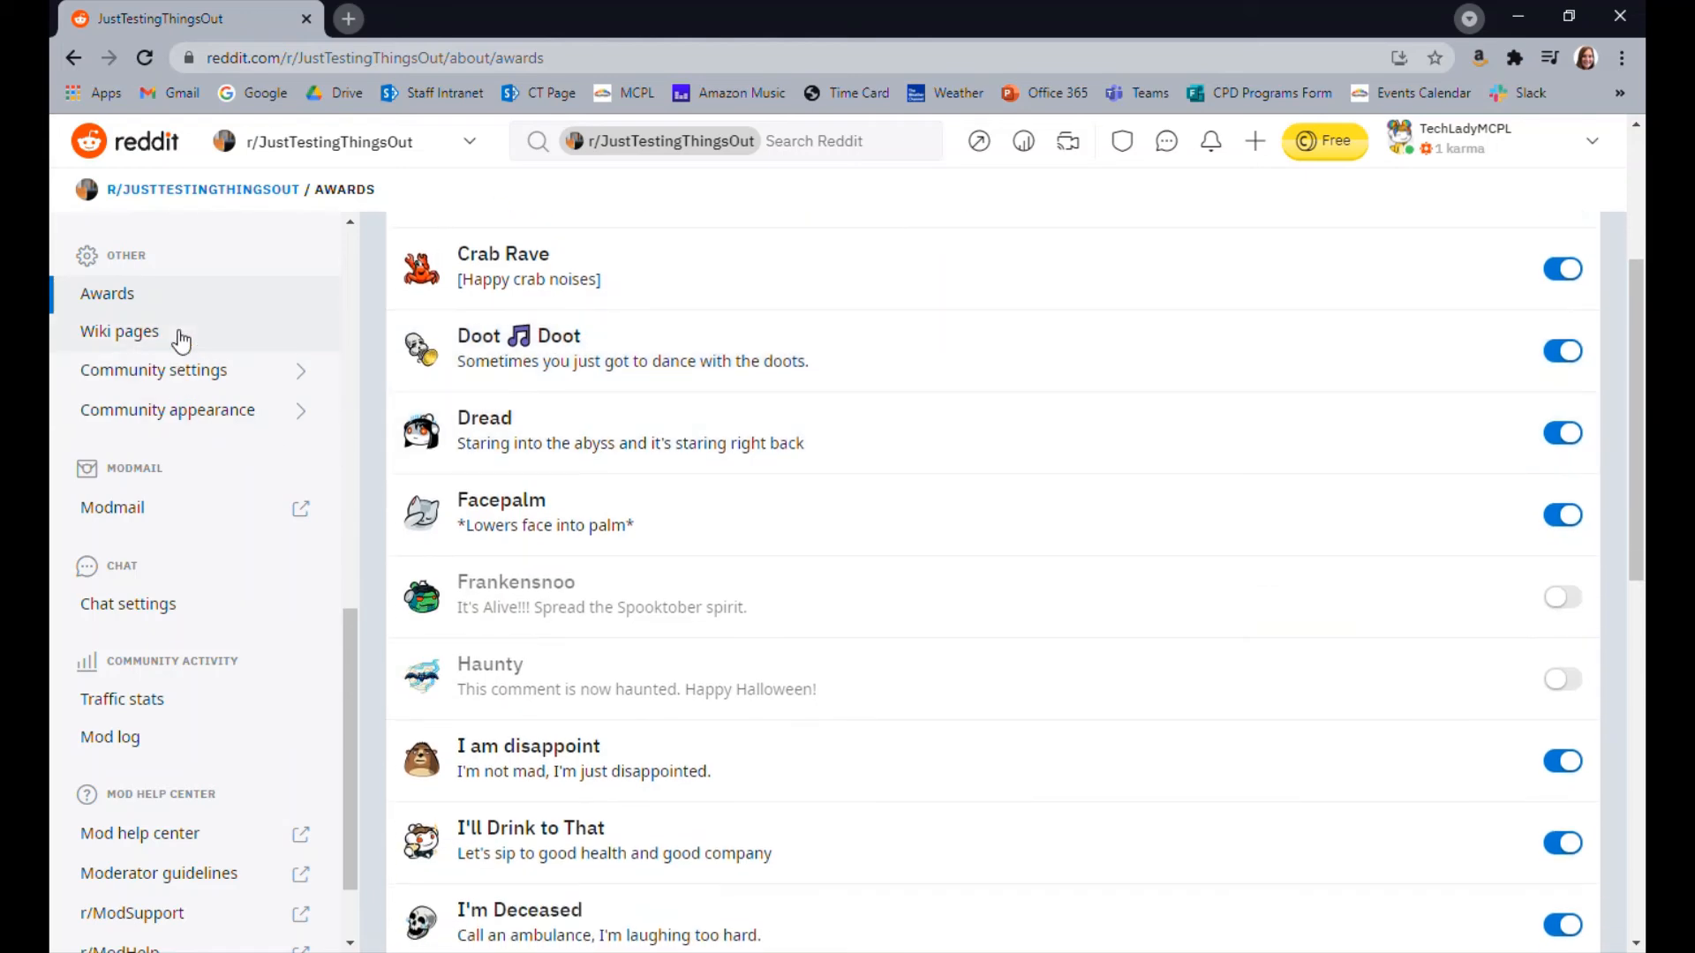
View the community's Wiki pages section and return to the mod tools
click(181, 333)
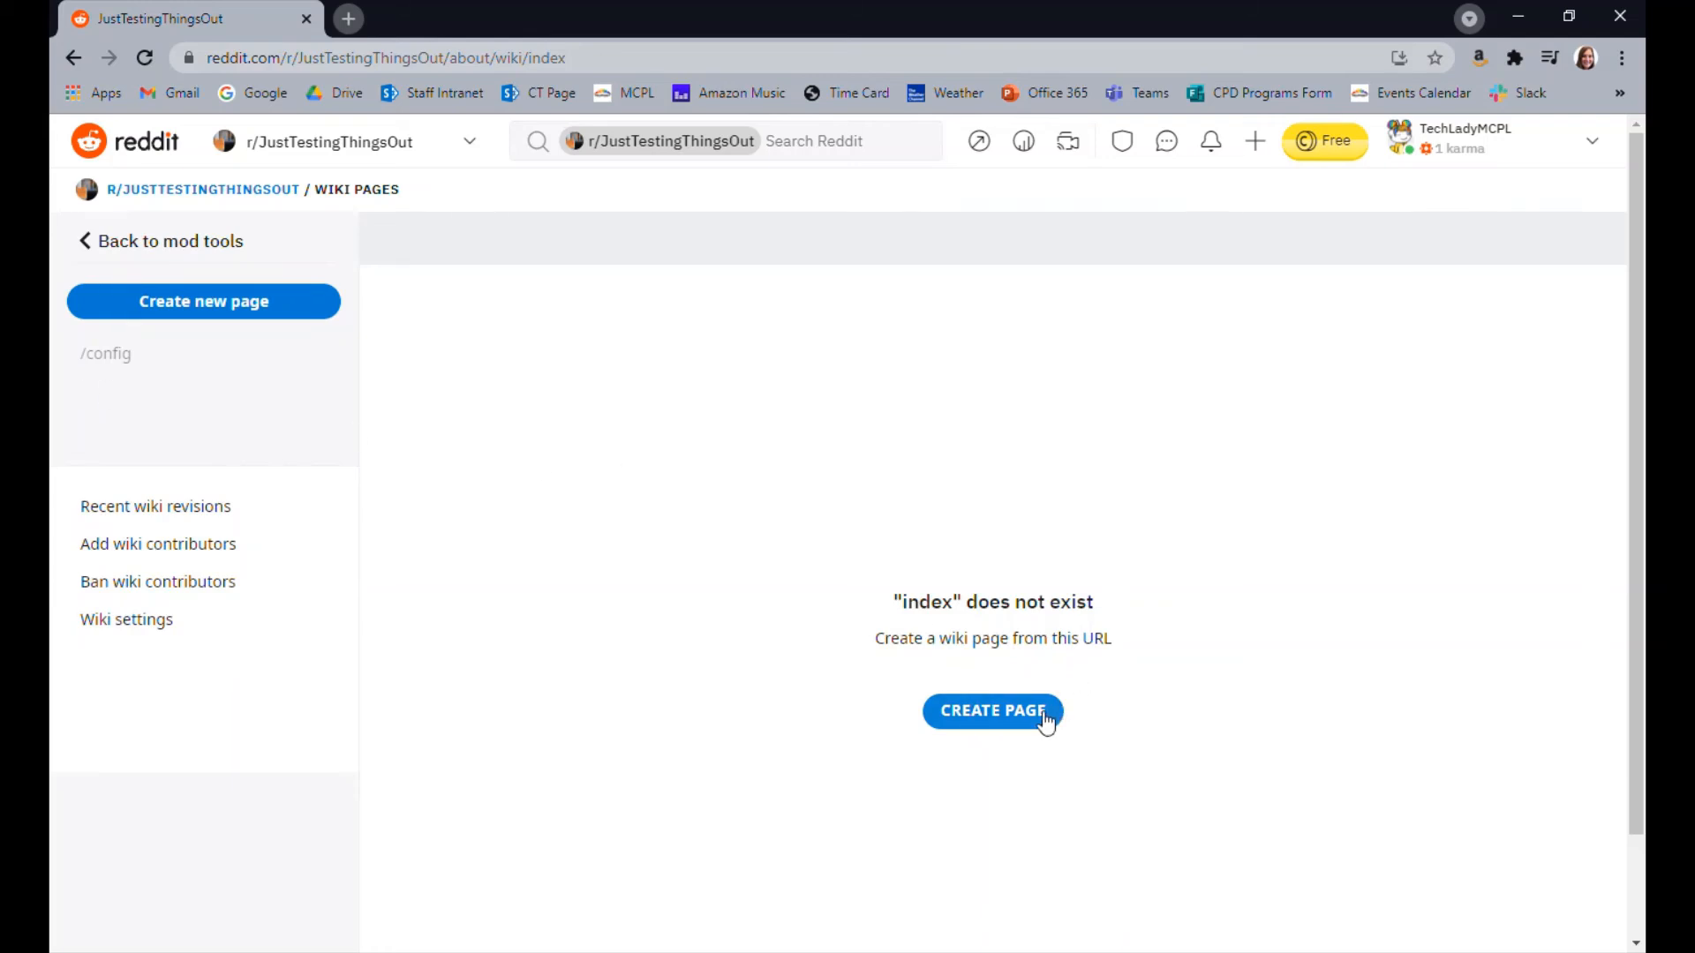
click(163, 243)
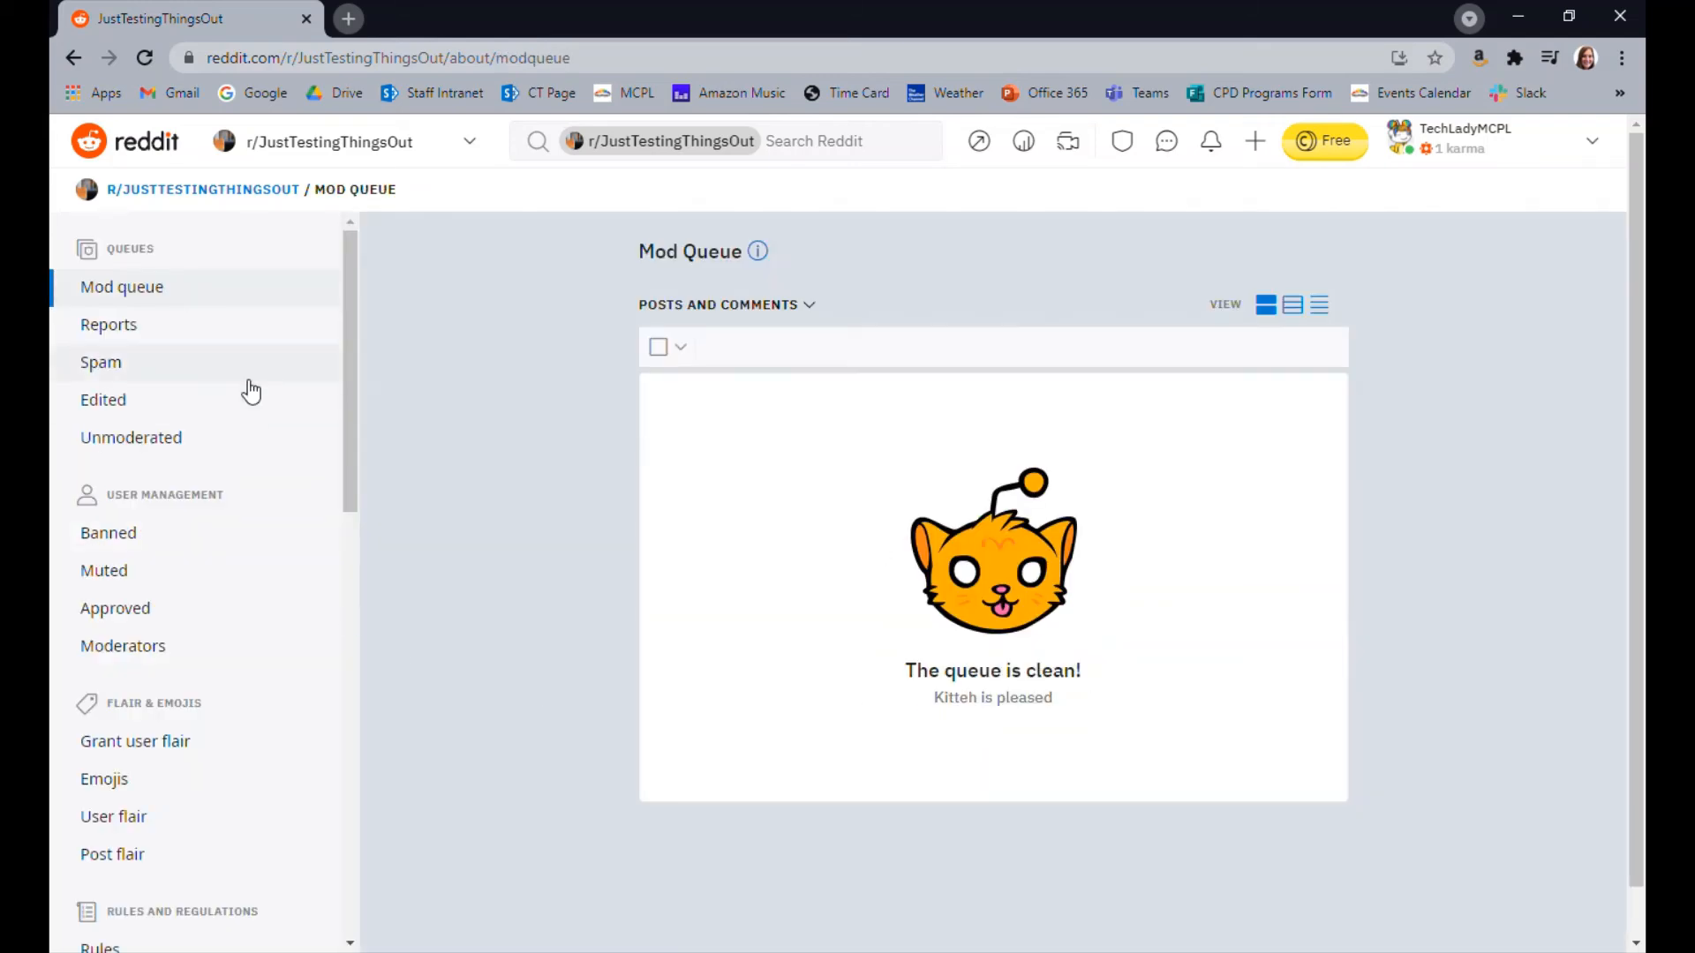
Open the Community settings and review the community name, topics, description, welcome message, location and type options
scroll(176, 384, down, 2)
scroll(210, 437, up, 1)
scroll(212, 433, down, 4)
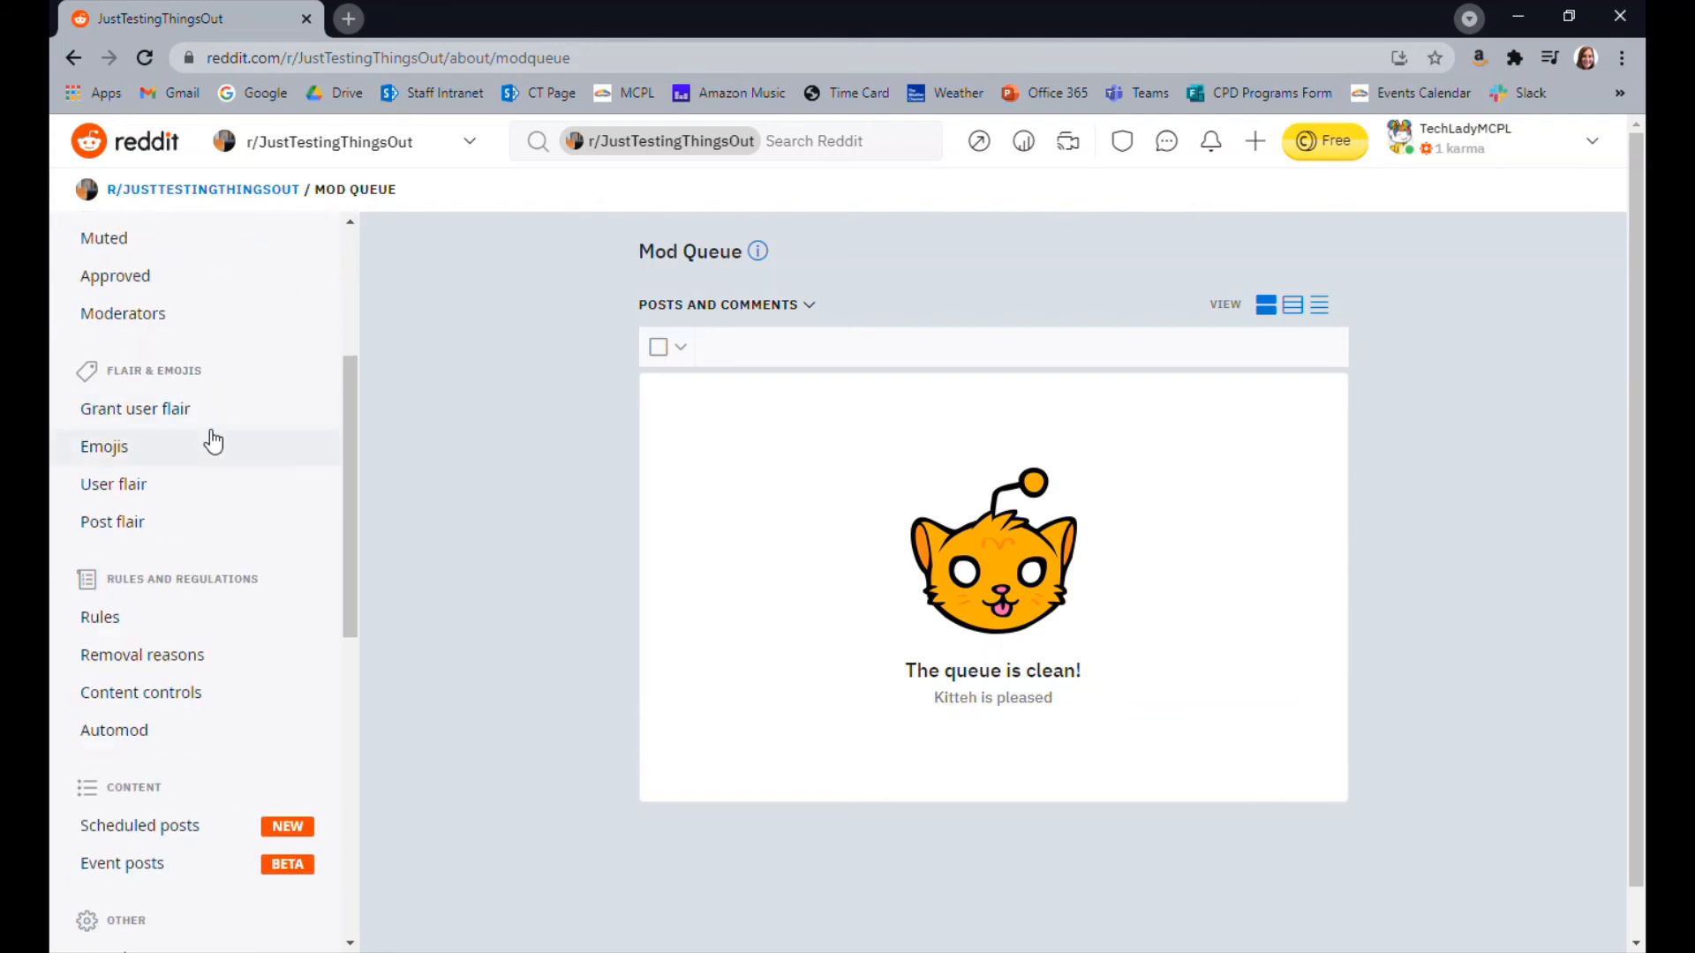
scroll(213, 441, down, 6)
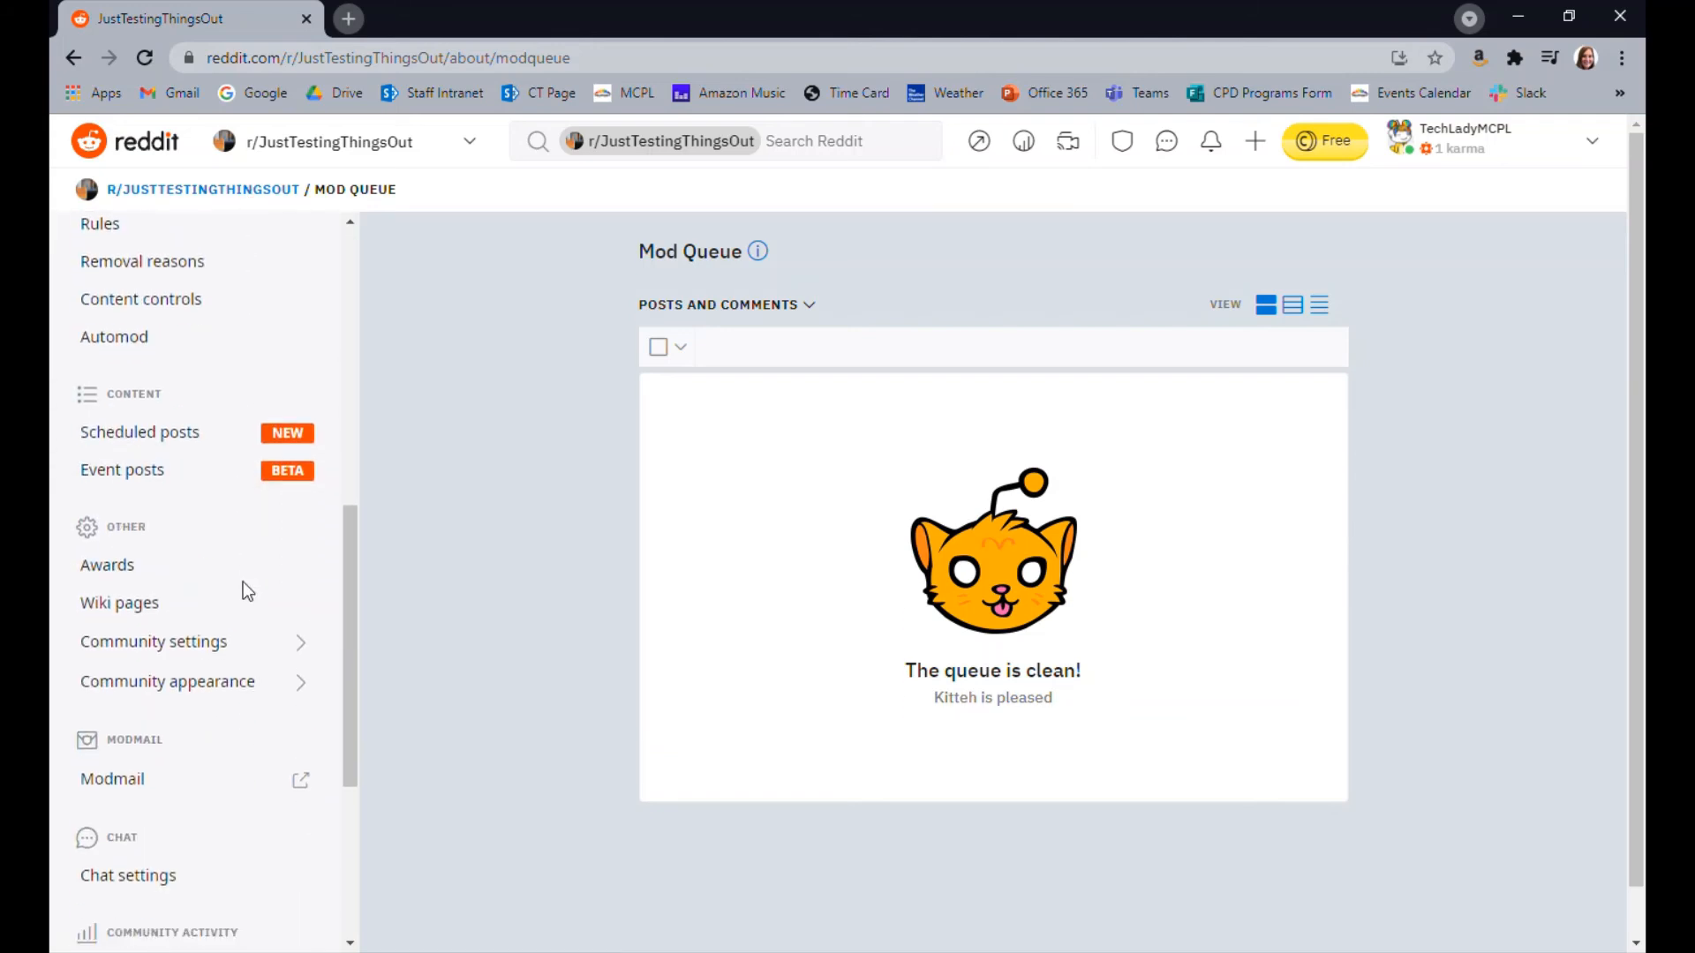
click(194, 483)
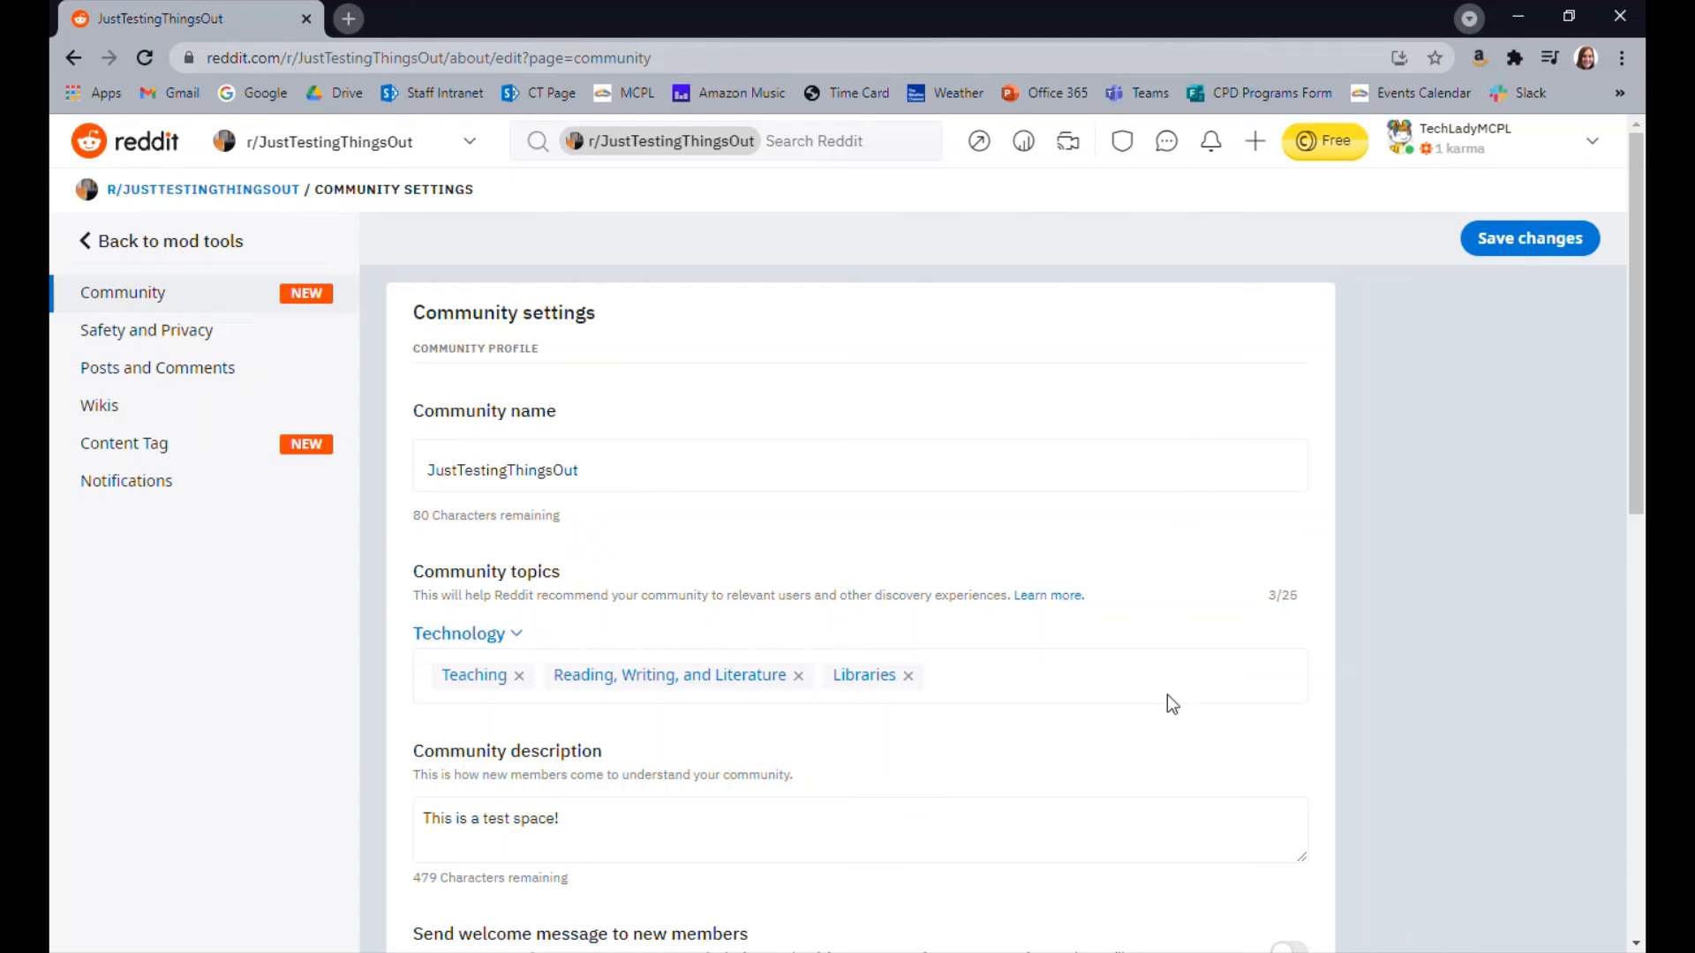
scroll(1102, 671, down, 4)
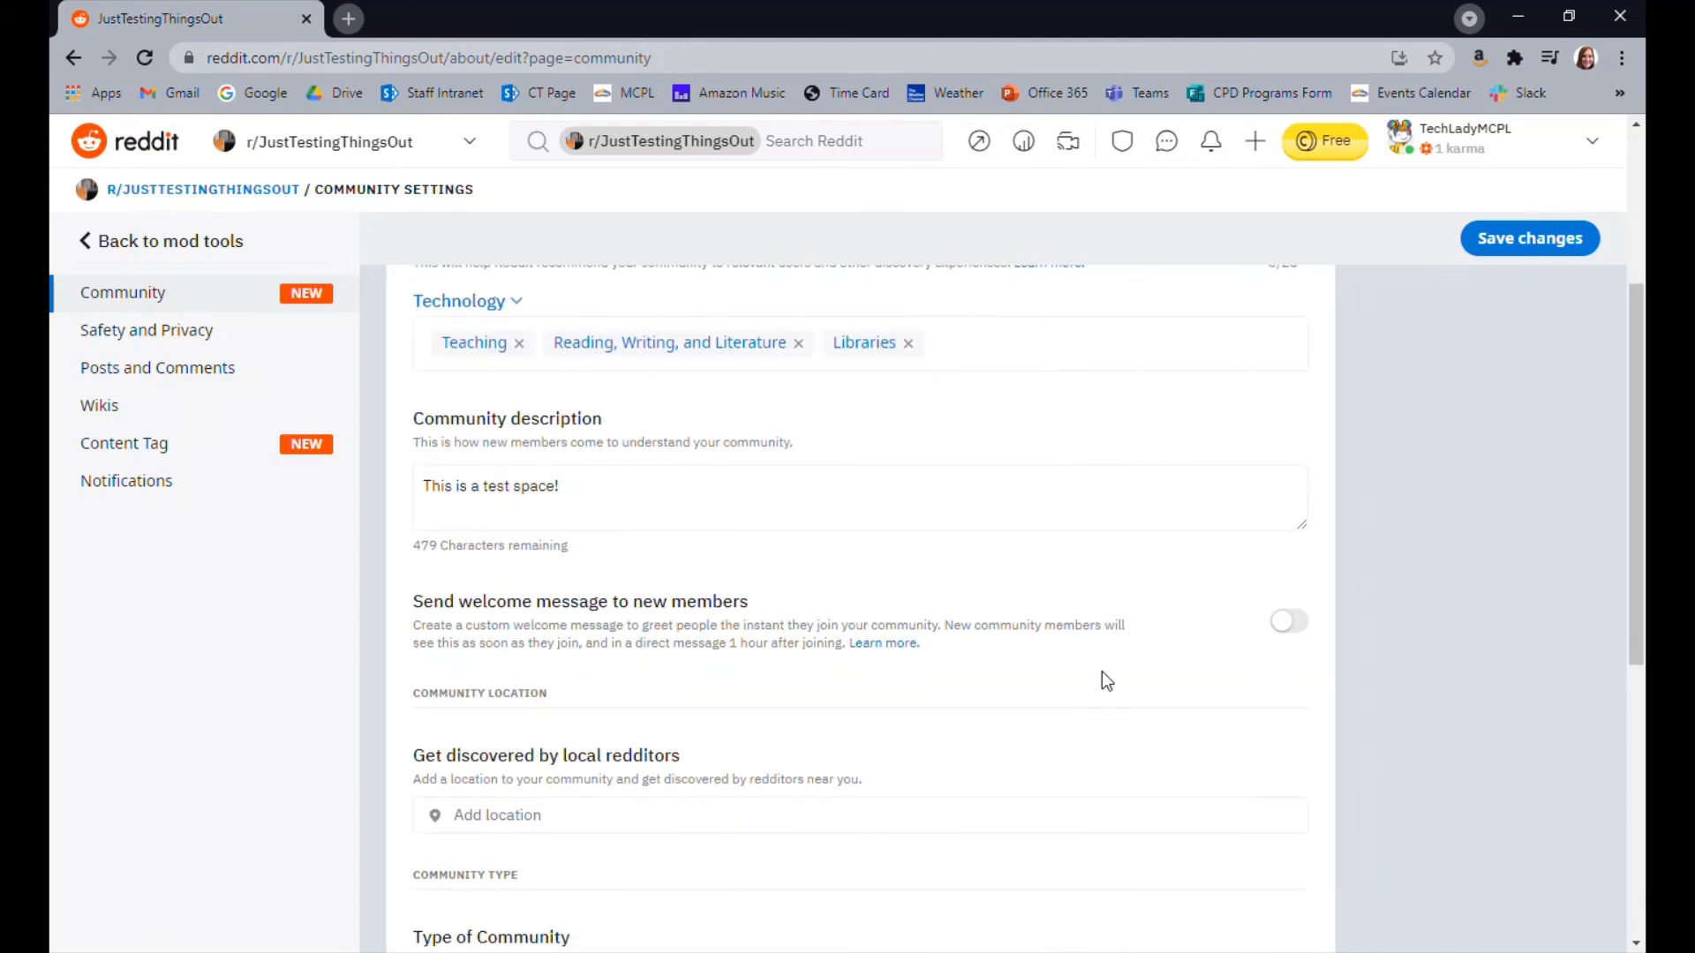
scroll(1102, 671, down, 5)
scroll(1102, 671, up, 5)
scroll(1106, 680, up, 4)
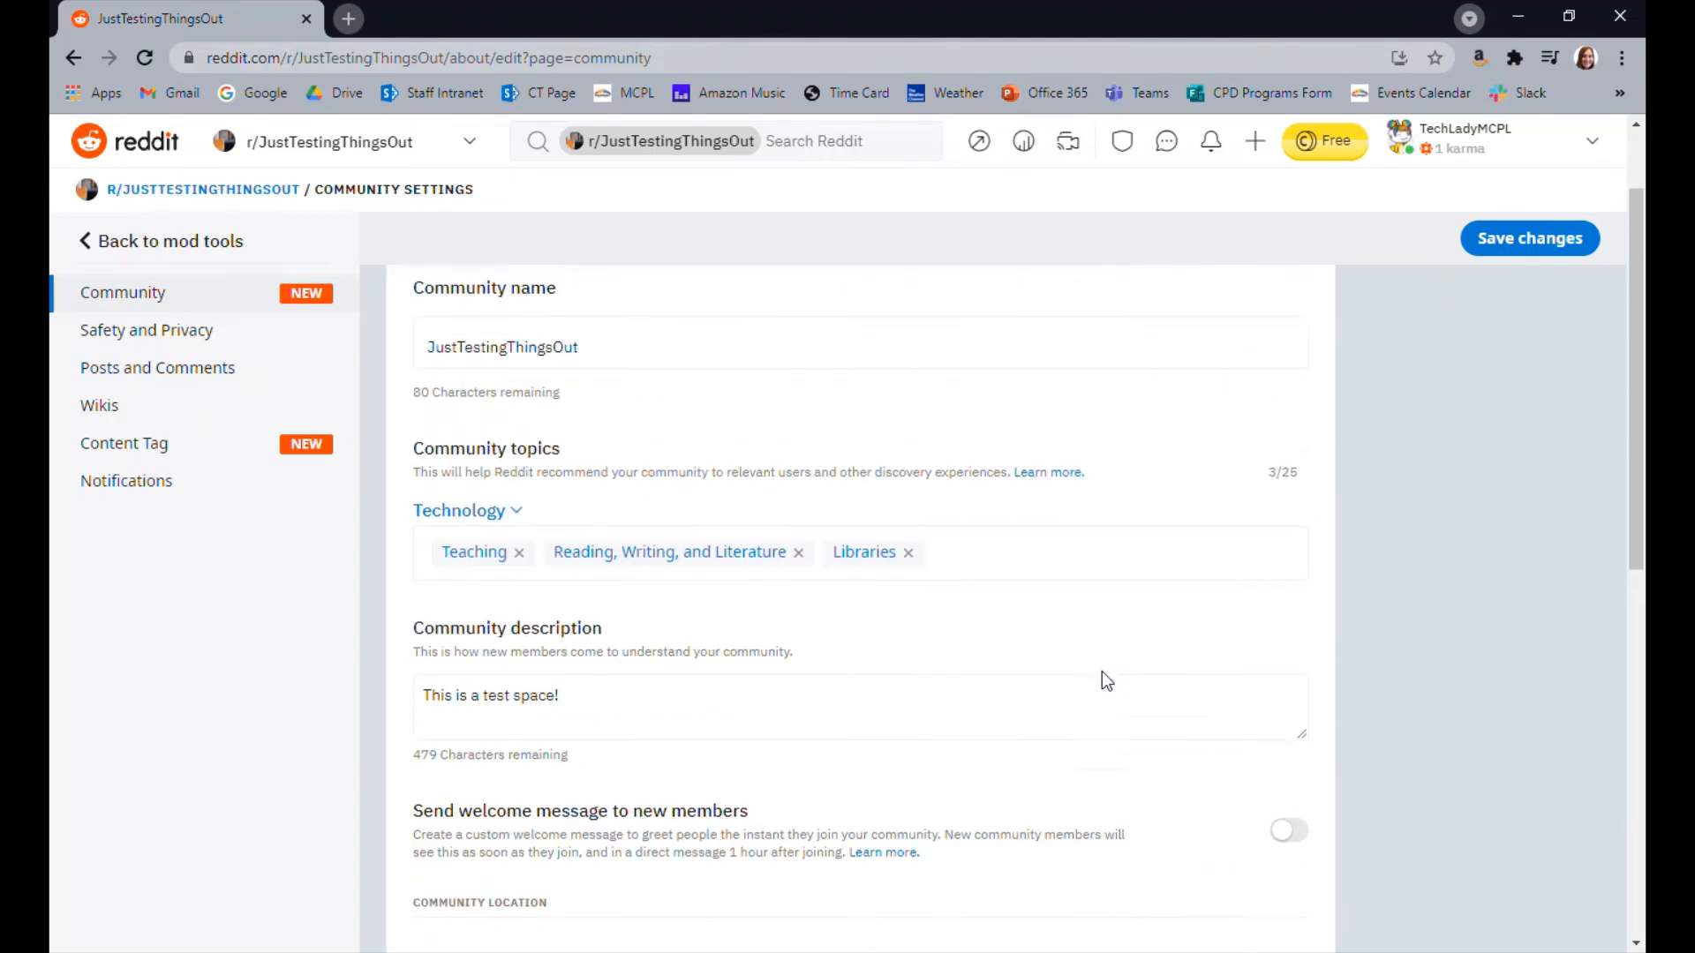
Review the community profile, location and type settings, and turn off accepting requests to join
click(597, 485)
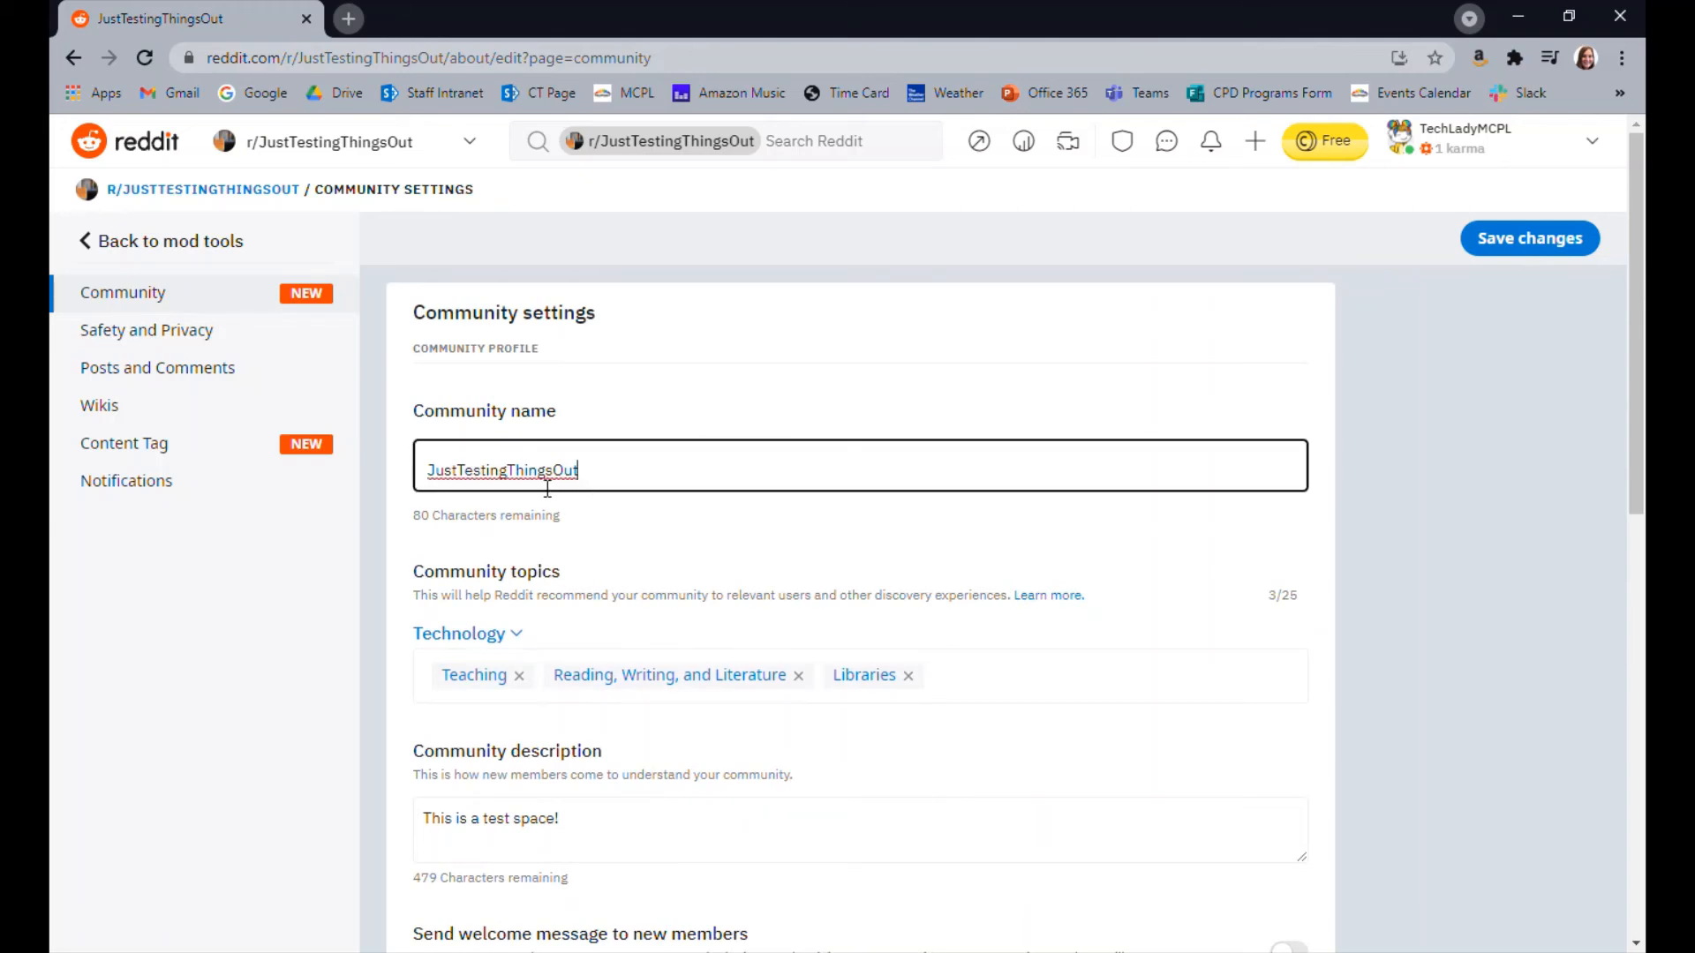
scroll(834, 564, down, 2)
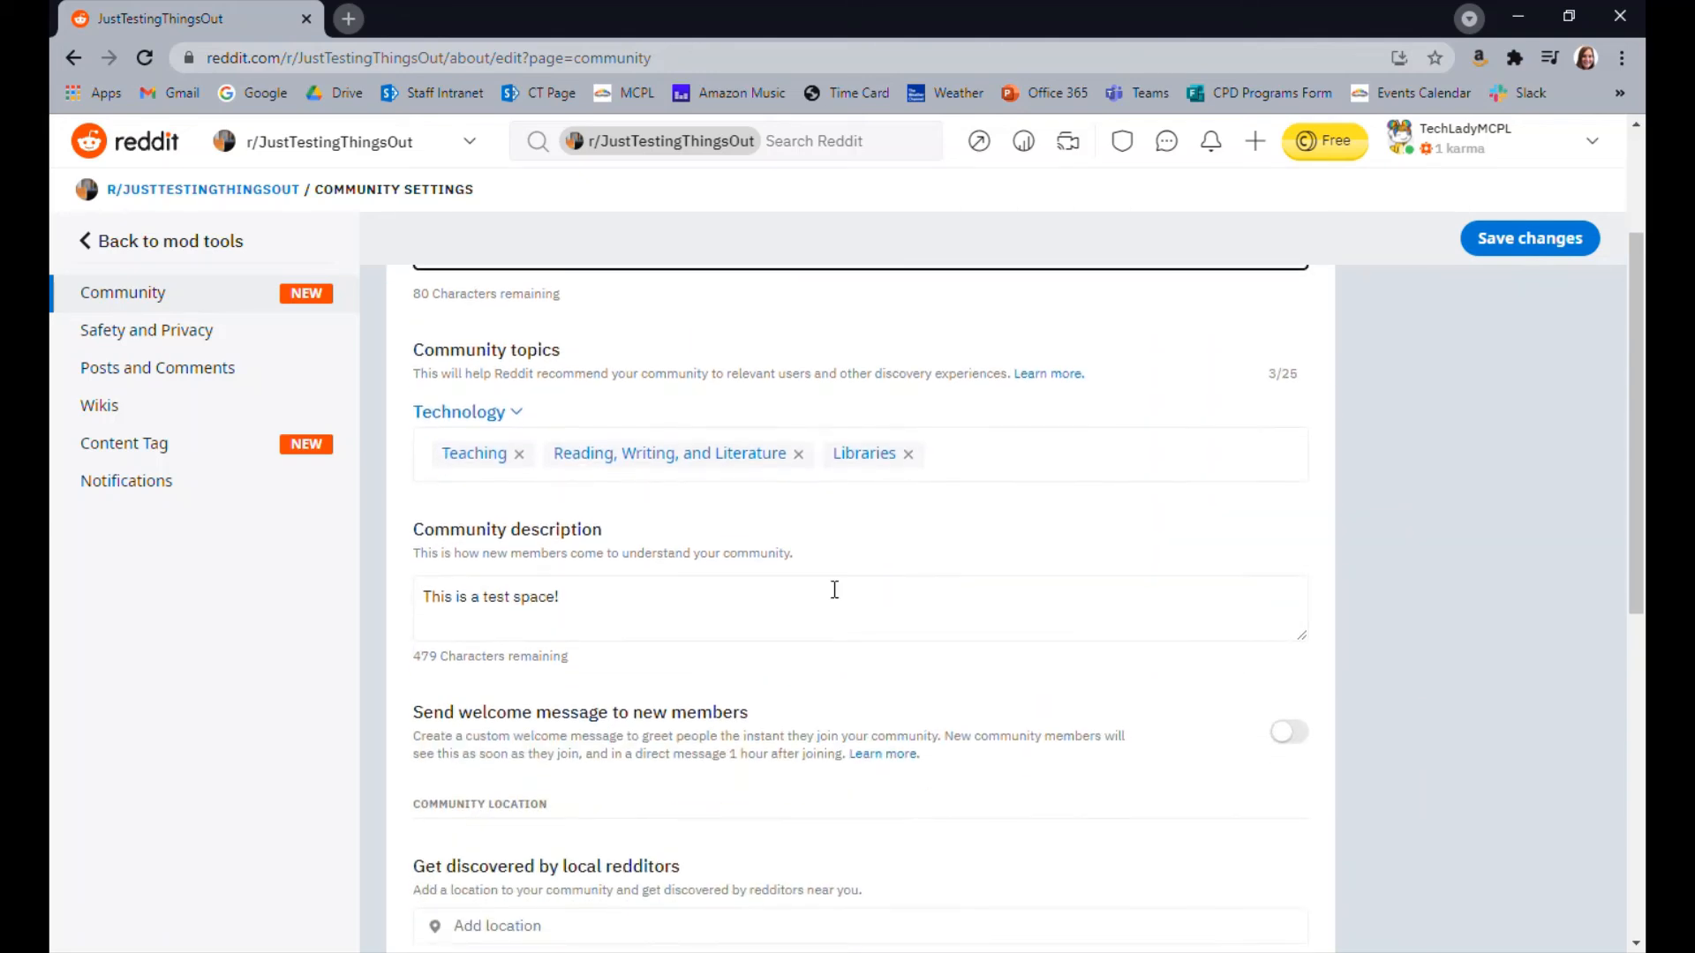
scroll(1098, 645, down, 1)
scroll(1097, 645, down, 2)
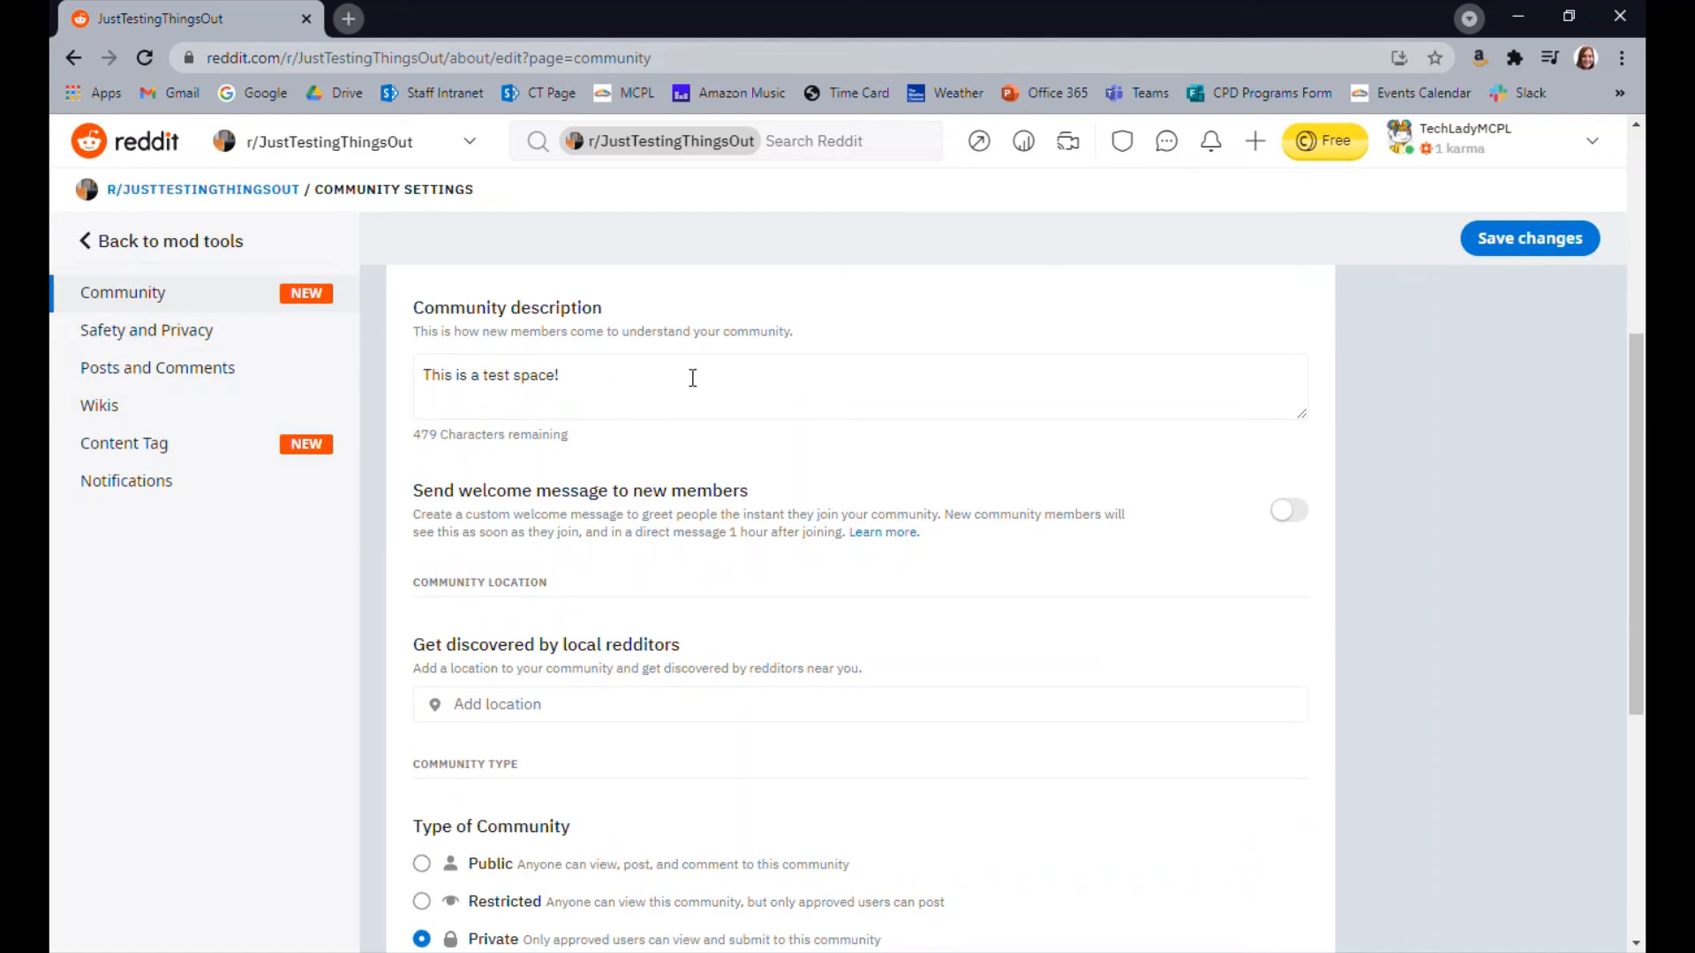
scroll(508, 287, down, 1)
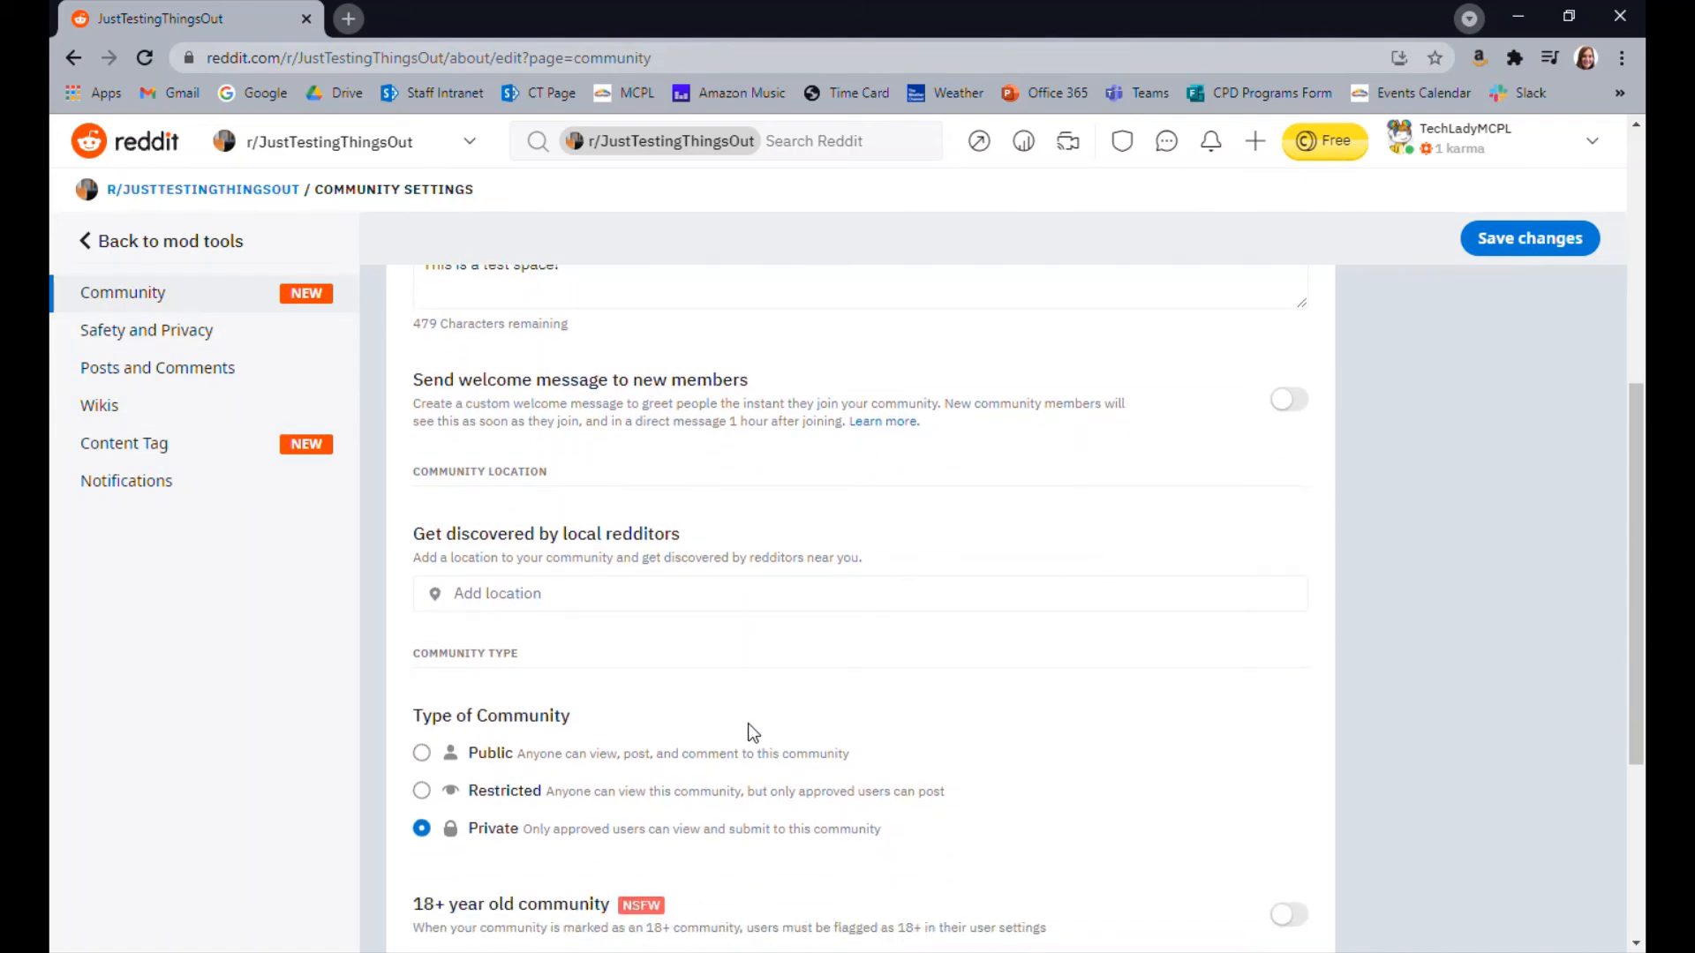
scroll(748, 730, down, 2)
scroll(828, 669, down, 1)
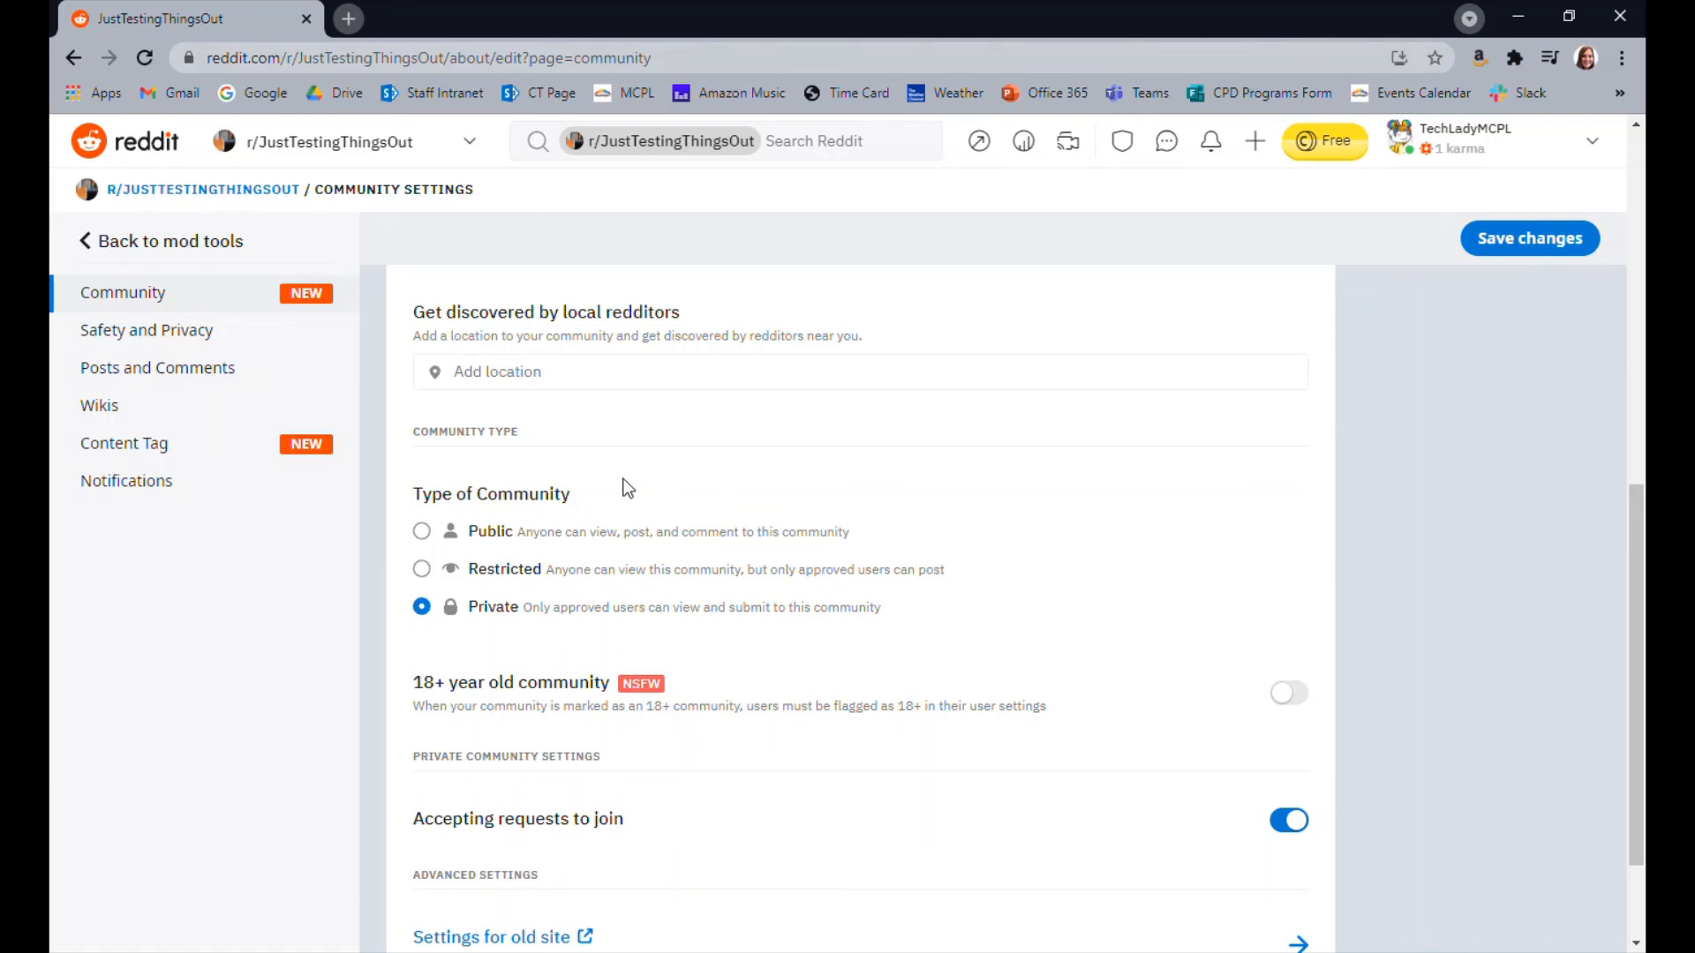
scroll(700, 568, down, 2)
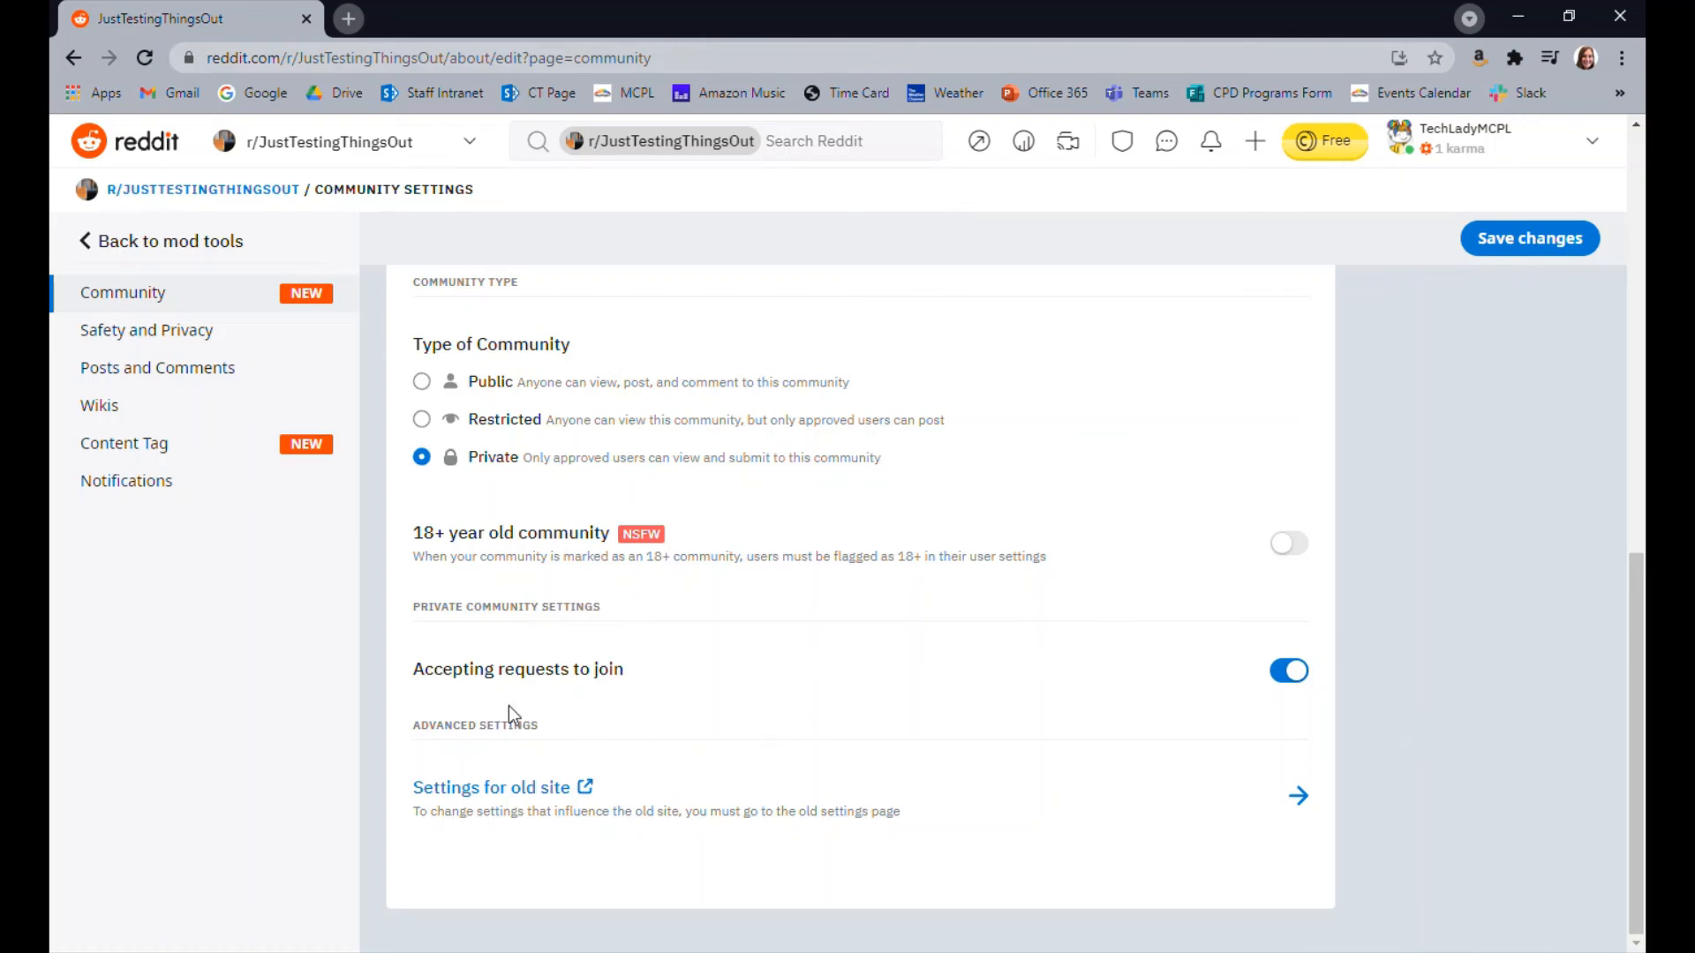
click(1295, 682)
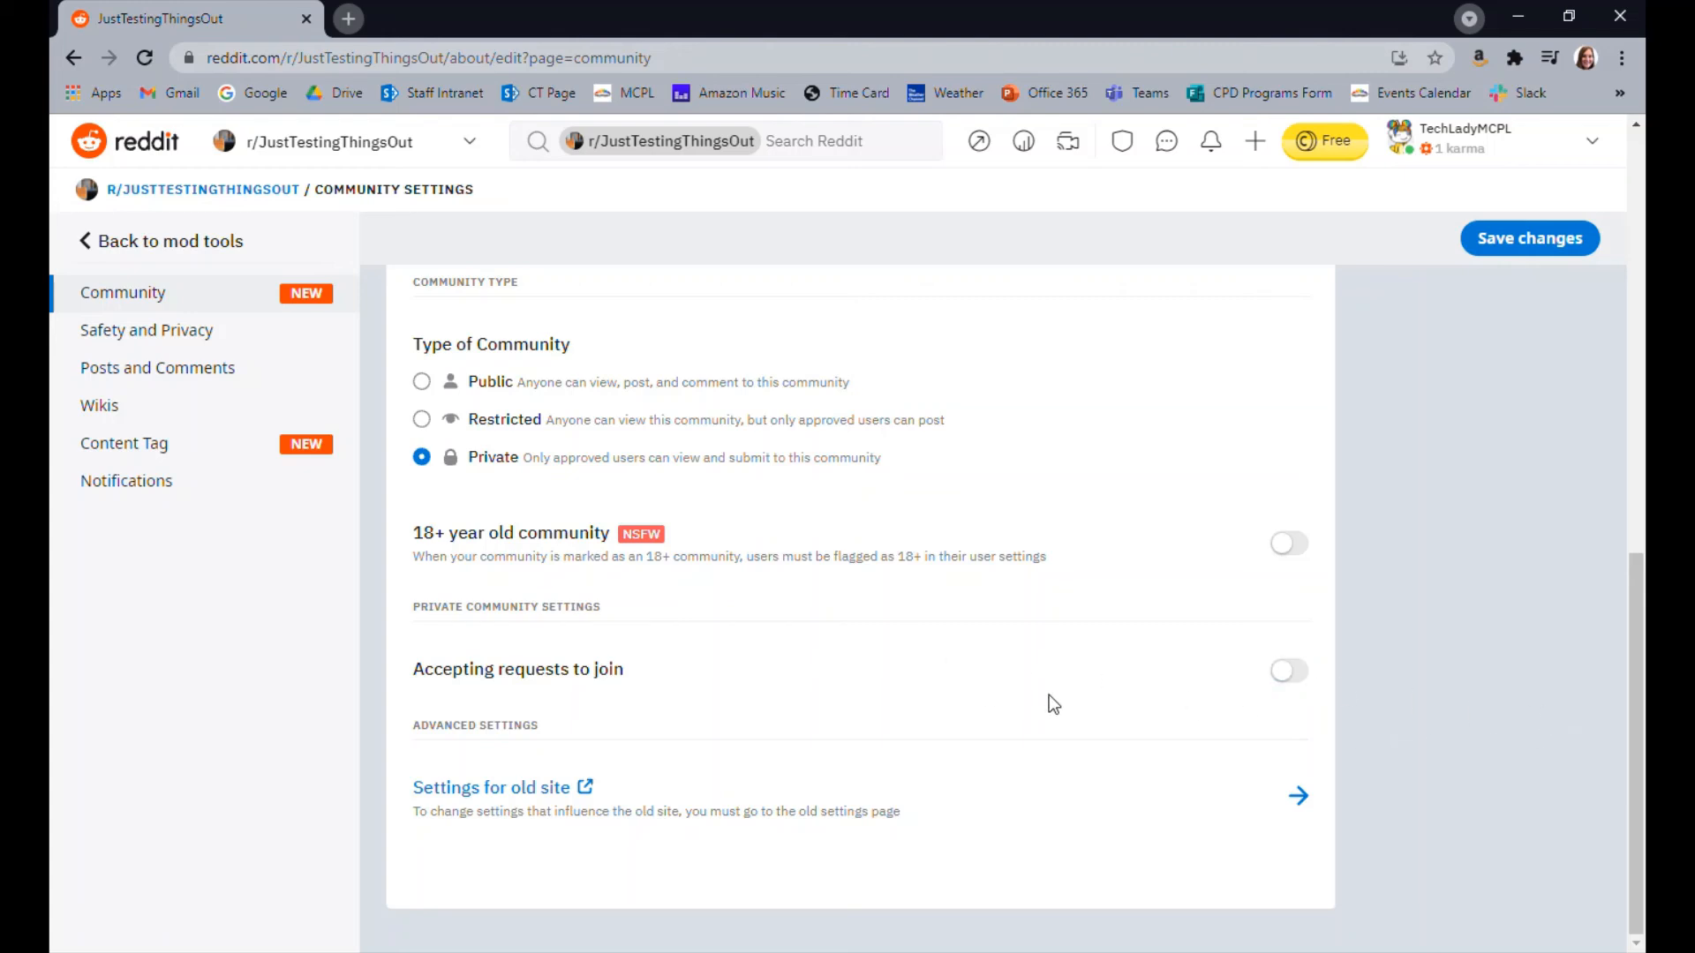
Set Adjust Crowd Control to Lenient in the Safety and Privacy settings and look over the discovery options
click(146, 330)
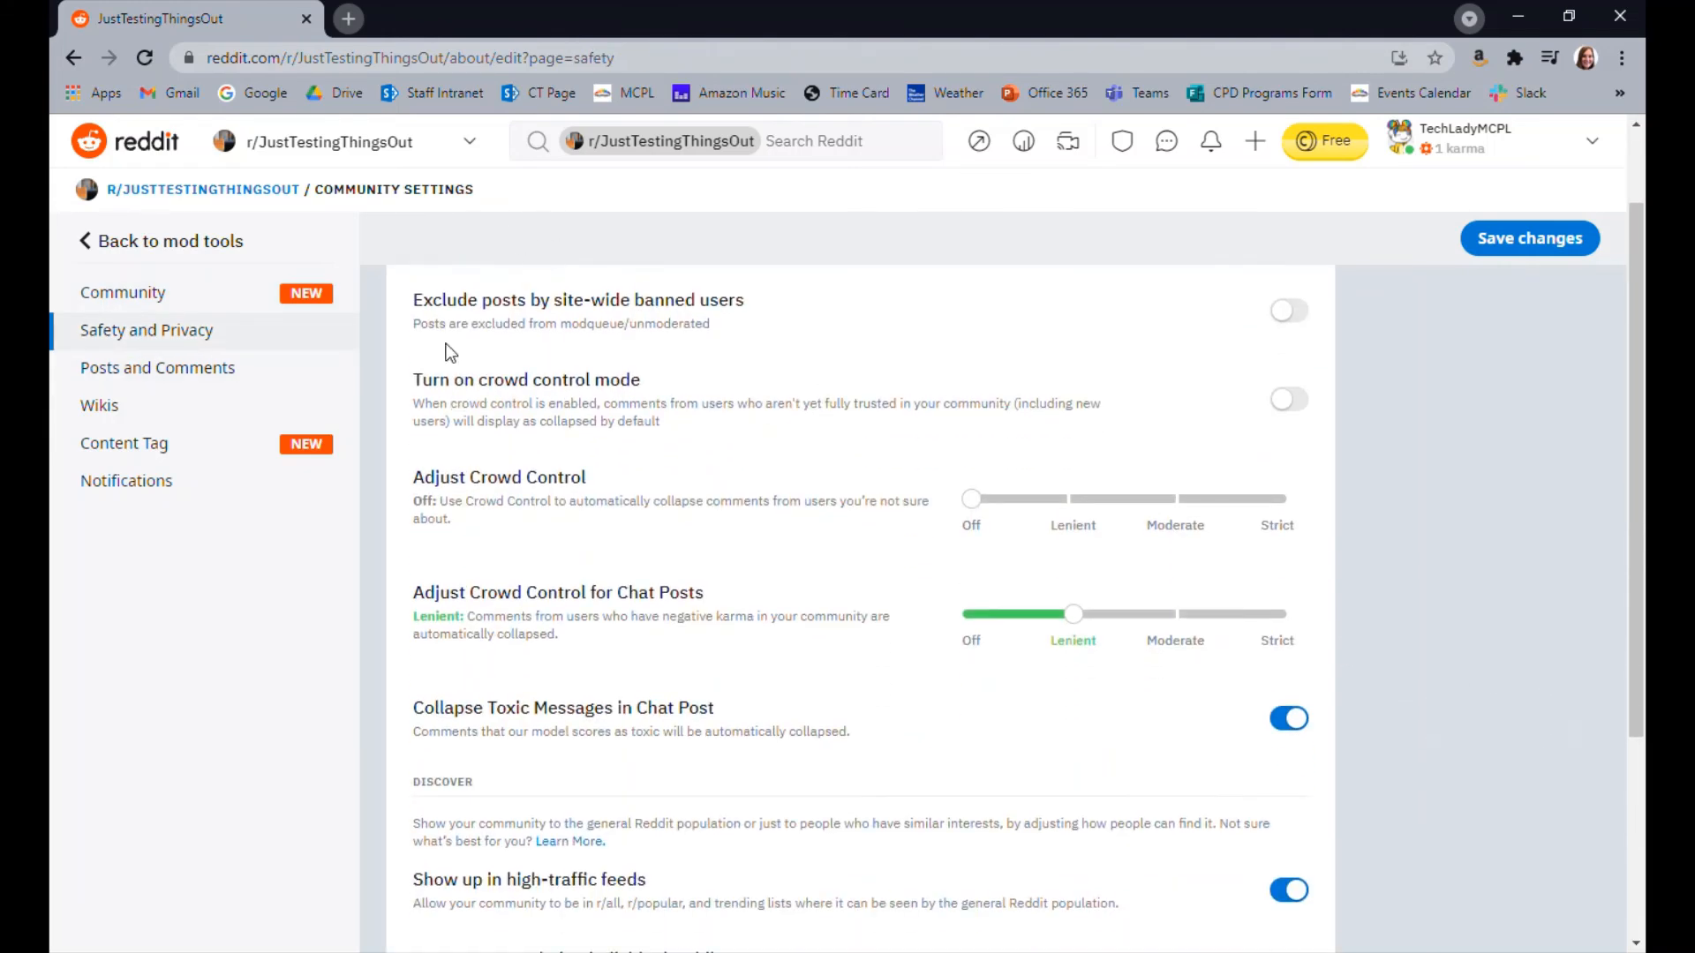
drag(972, 500, 1072, 499)
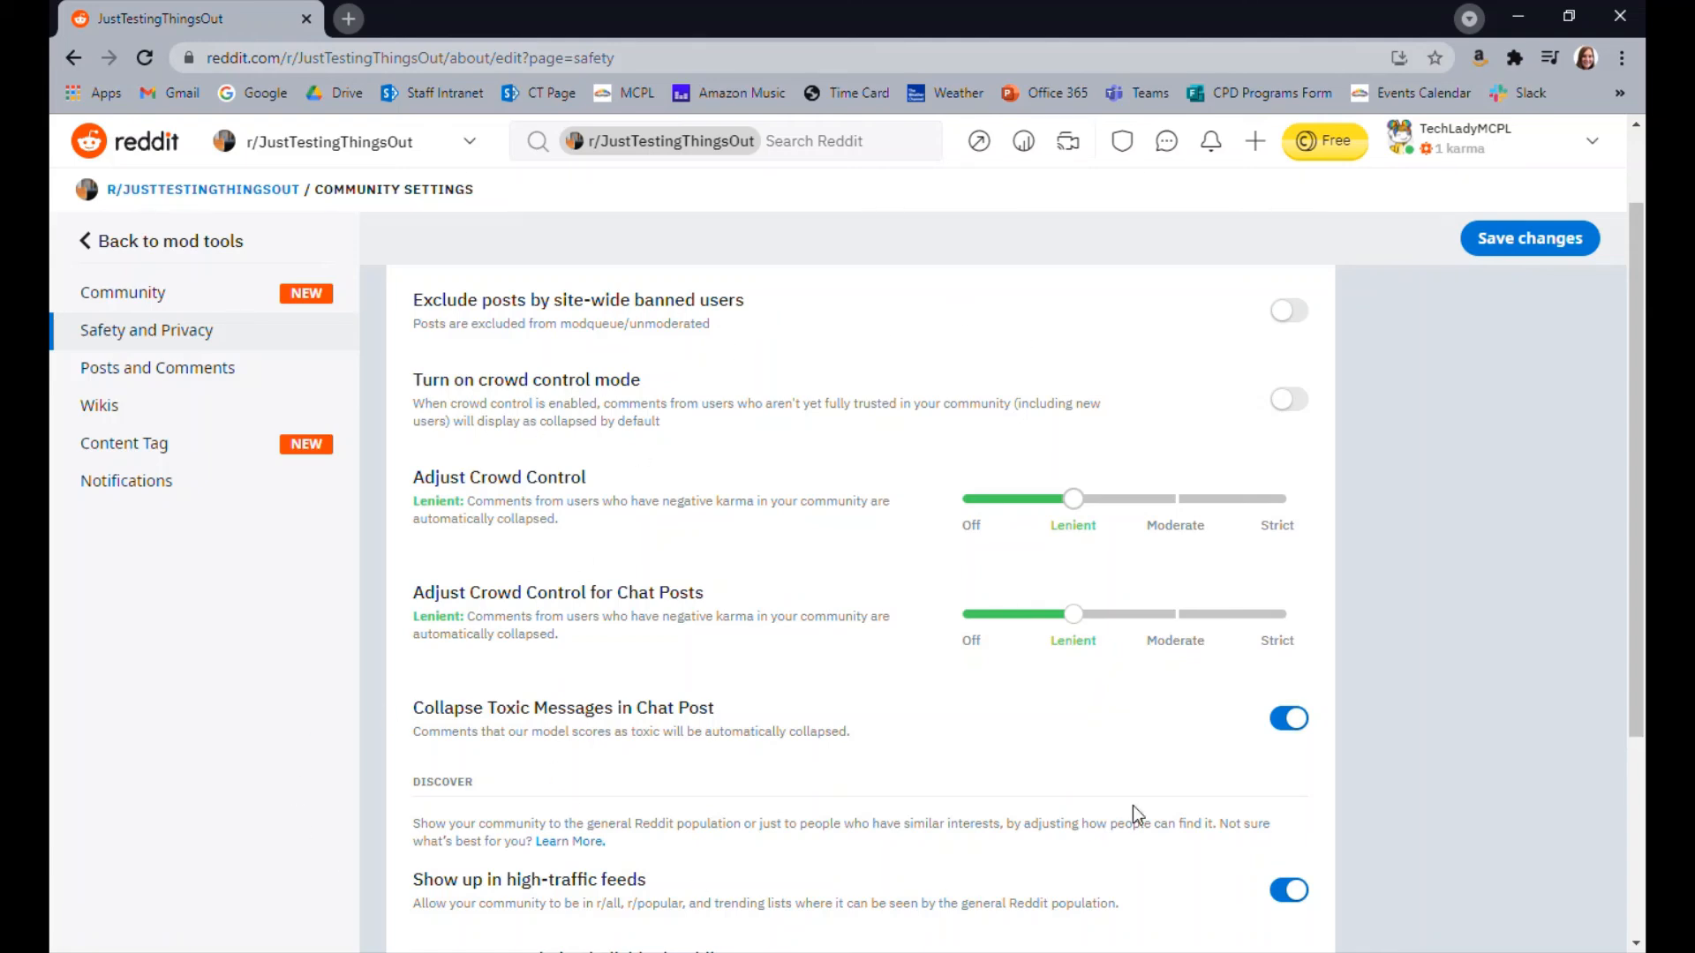
scroll(1059, 749, down, 4)
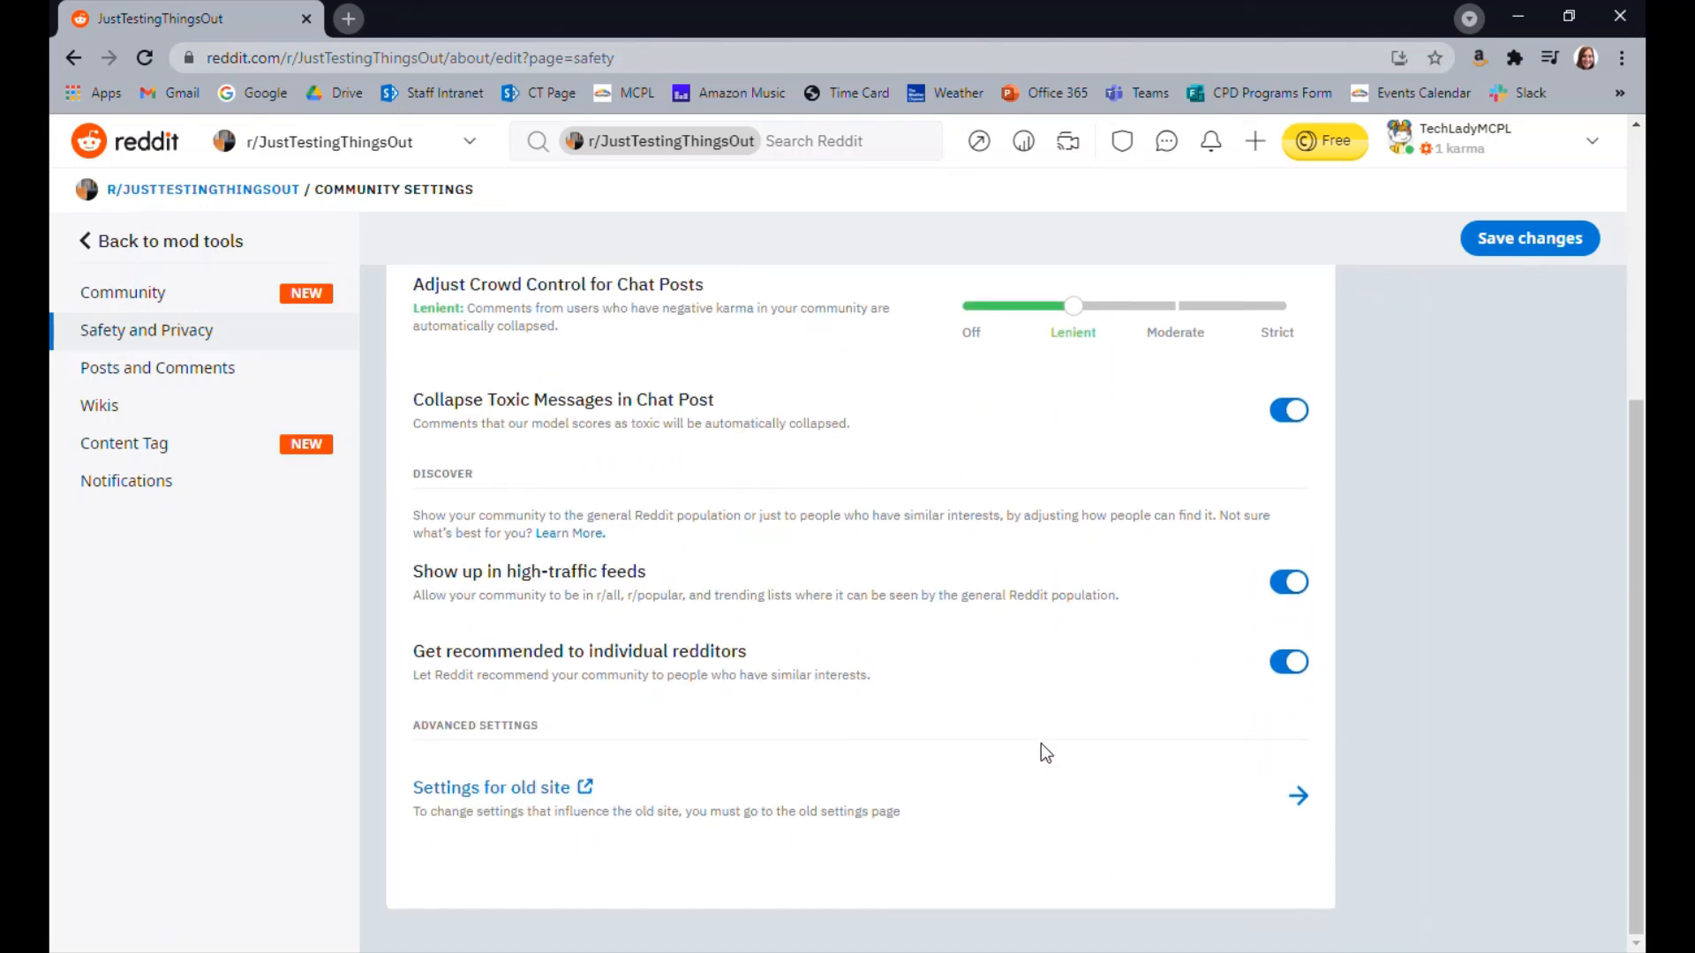
Review the Posts and Comments settings, including post types, spam filter strength and comment options
click(145, 375)
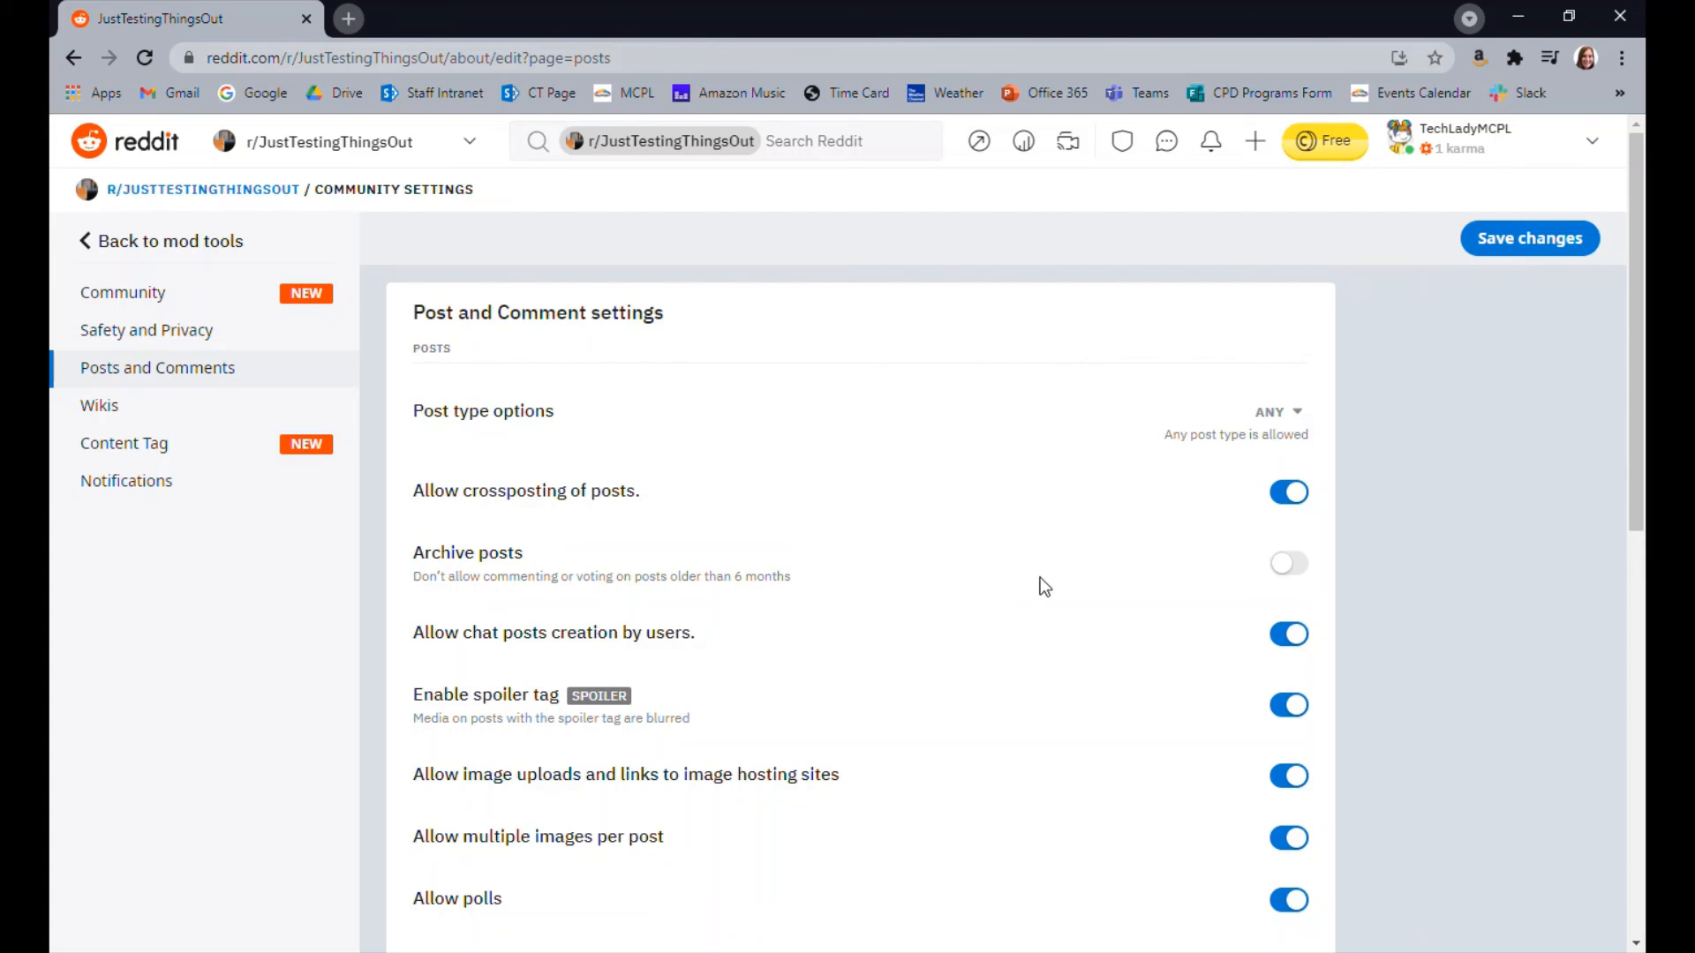
scroll(1029, 553, down, 5)
scroll(1029, 553, up, 5)
scroll(1029, 554, down, 3)
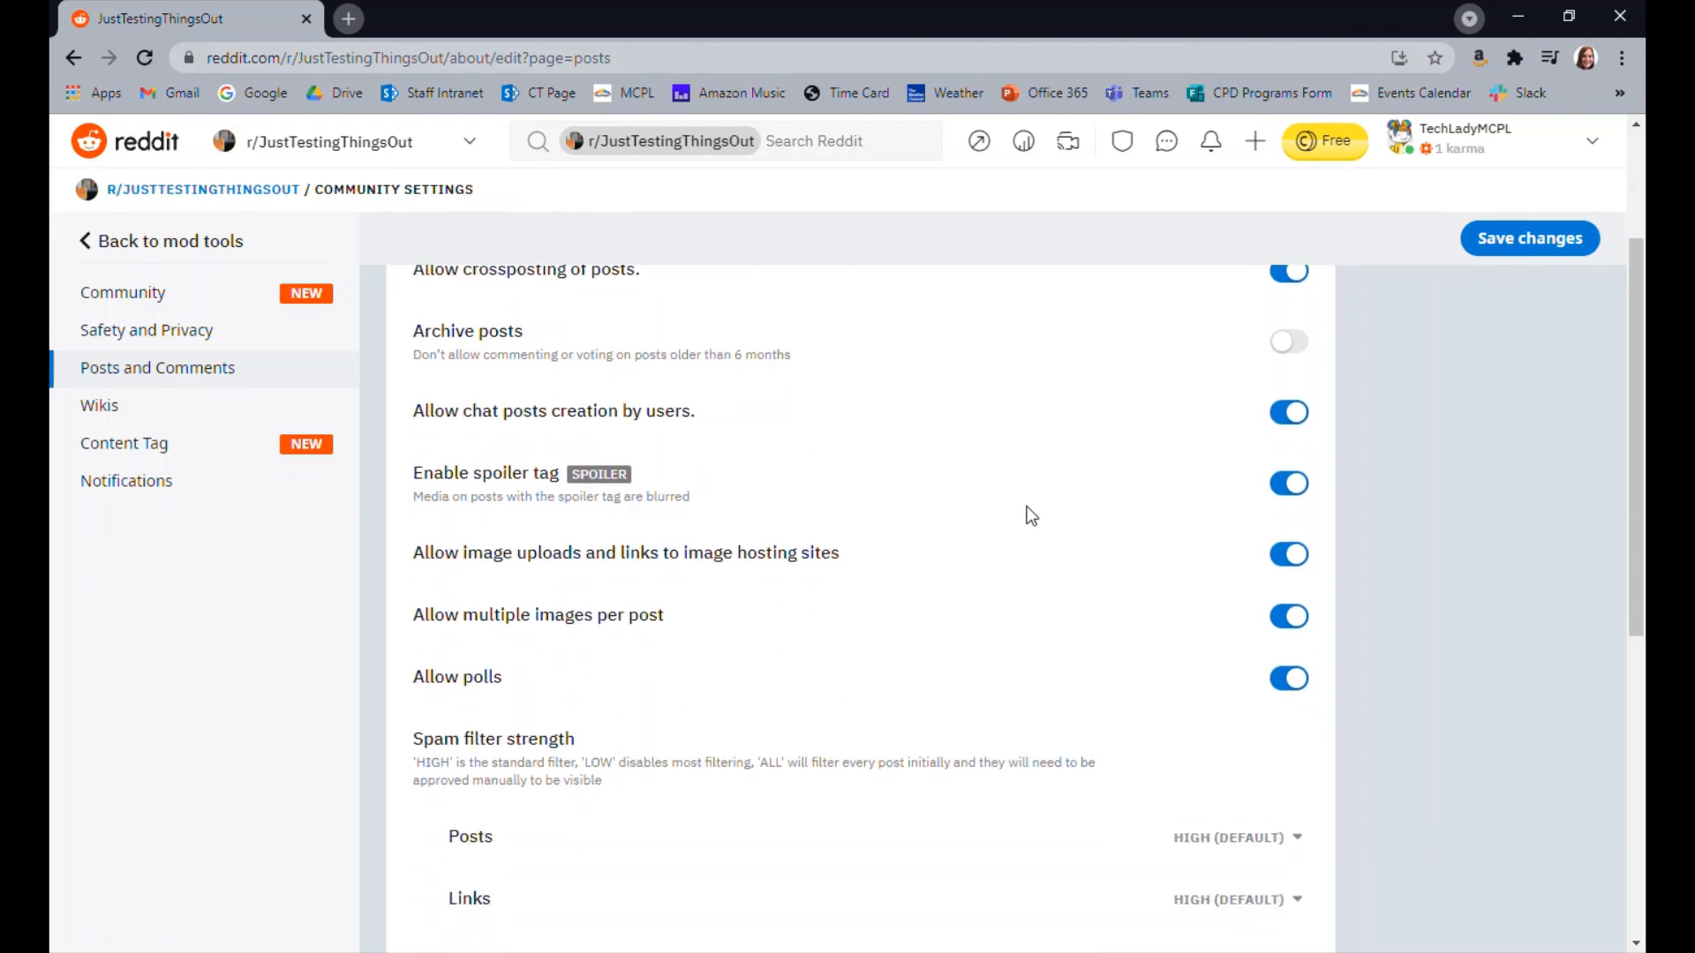
scroll(774, 582, down, 5)
scroll(772, 587, up, 1)
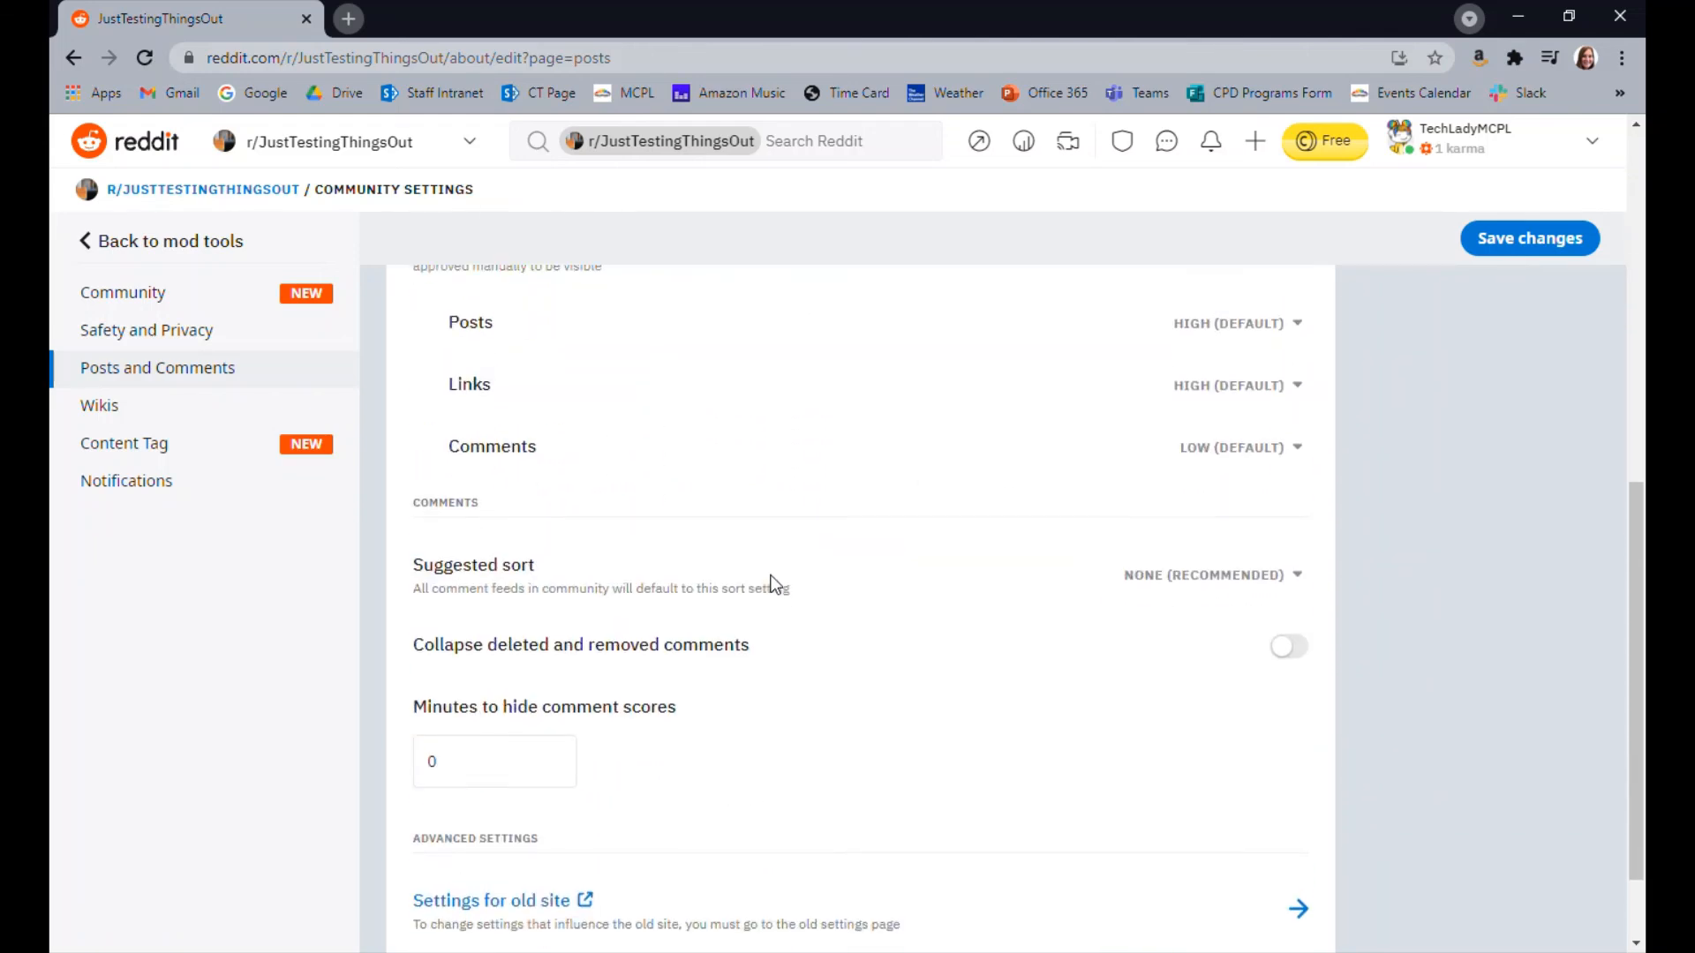
View the Wikis, Content Tag and Notifications settings, and return to the mod tools
click(140, 409)
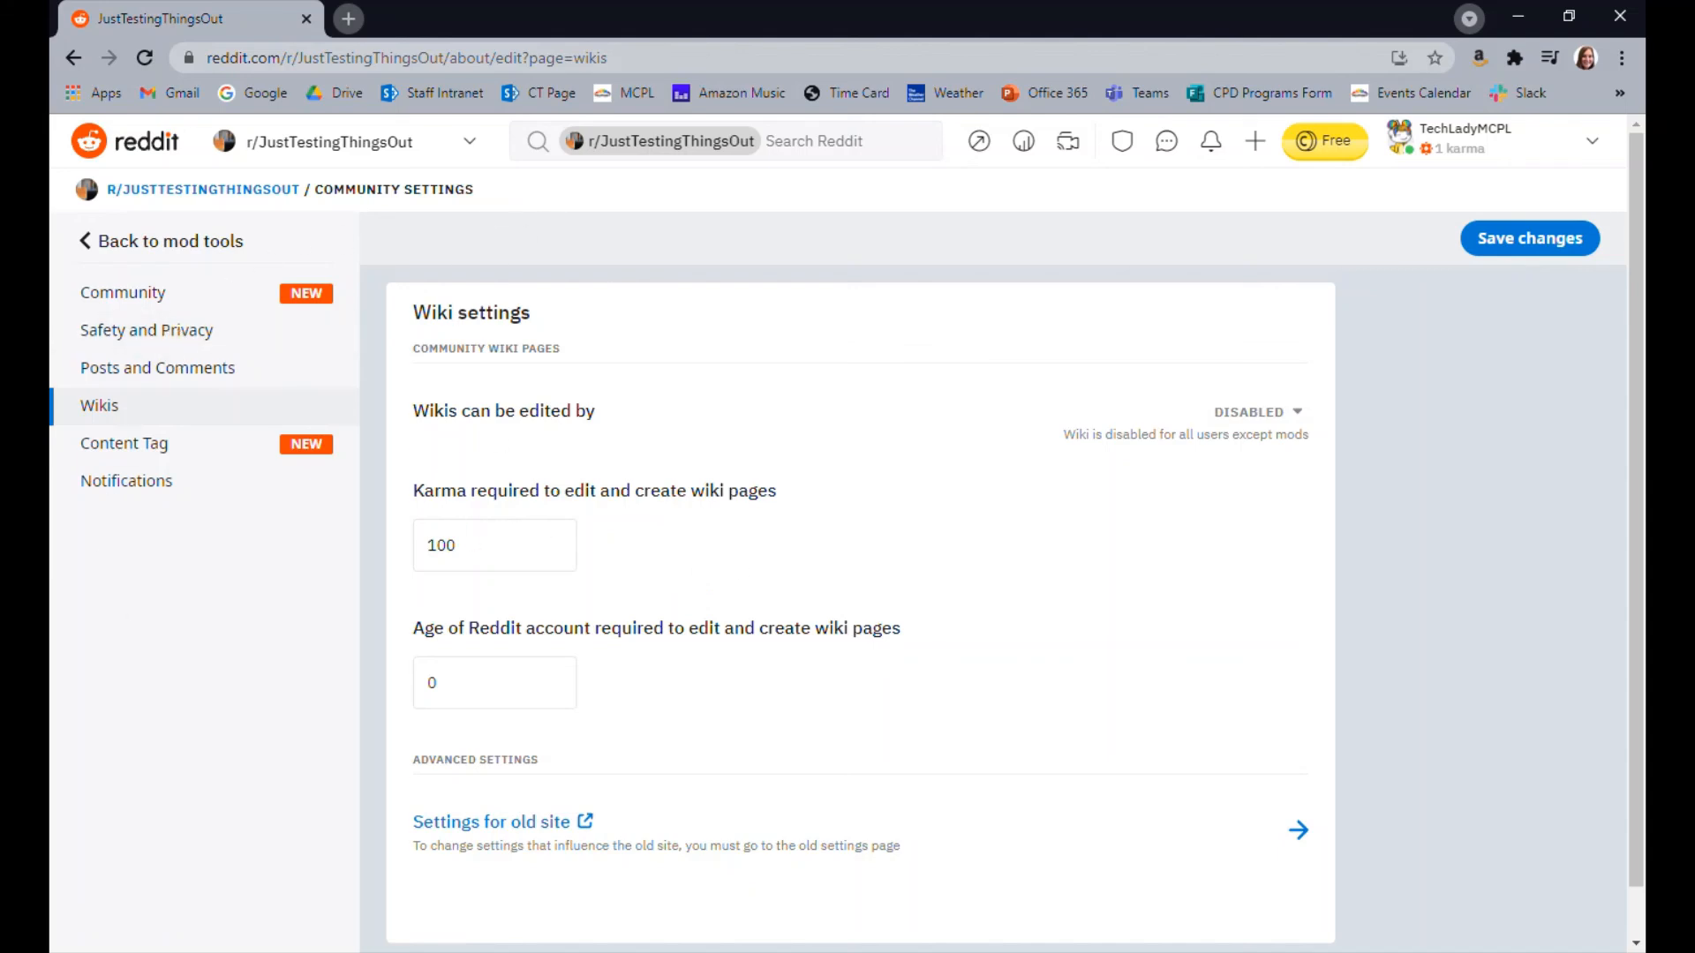
scroll(874, 481, down, 1)
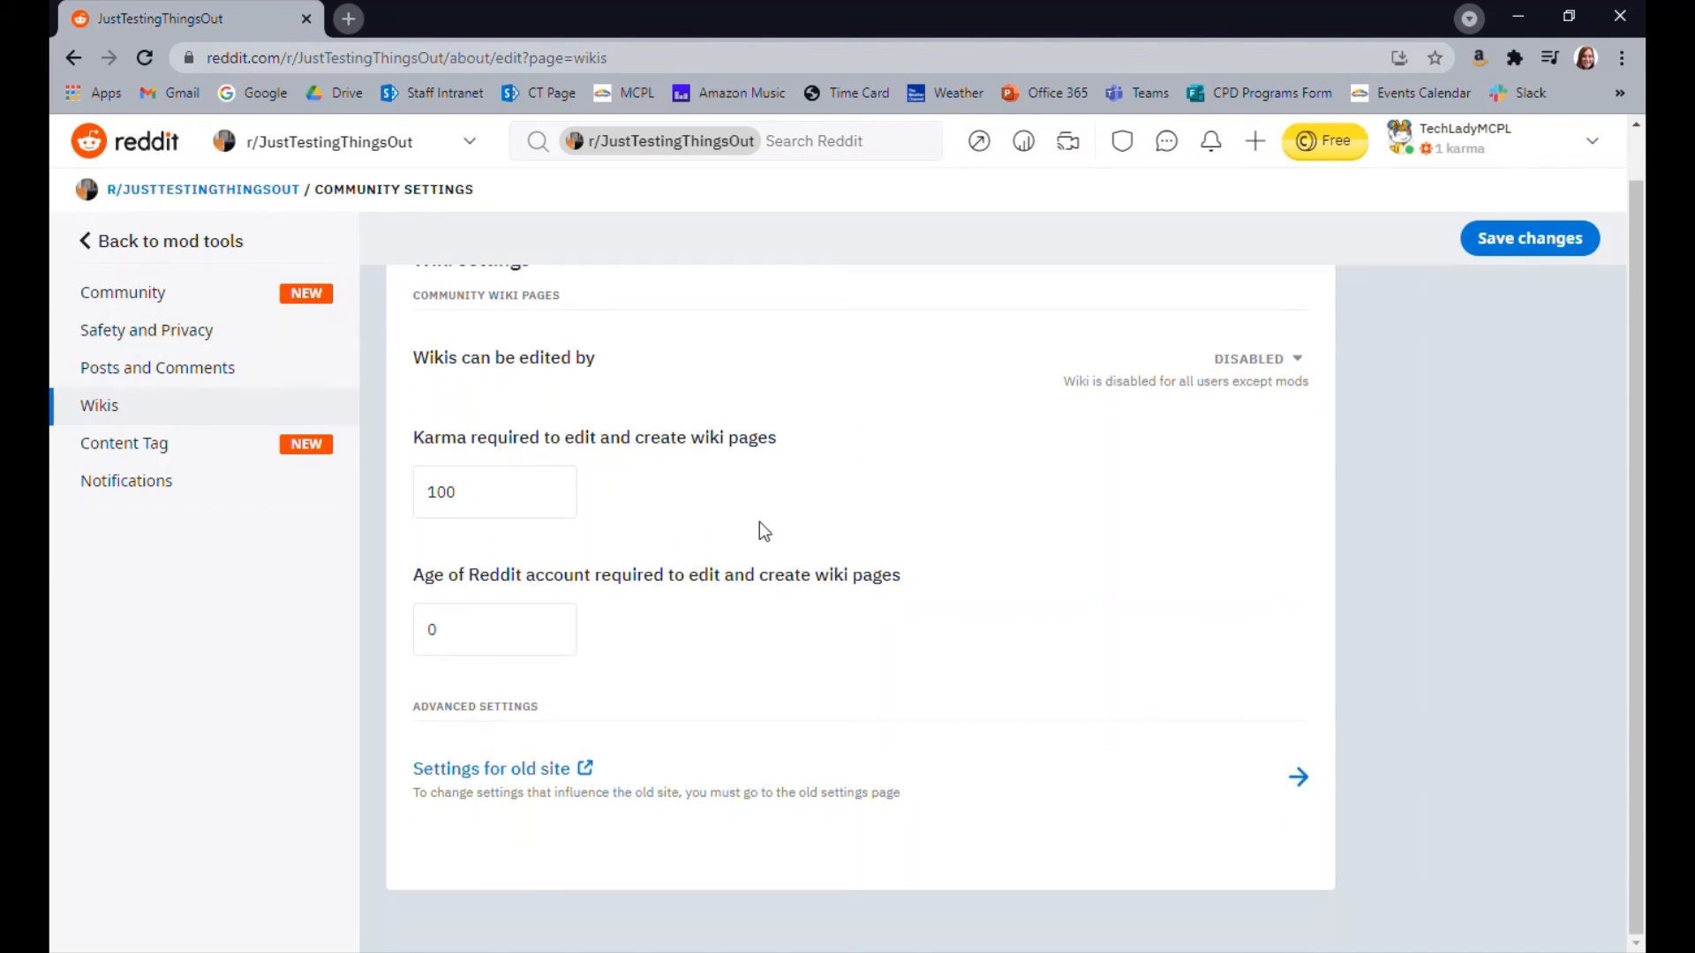
click(169, 453)
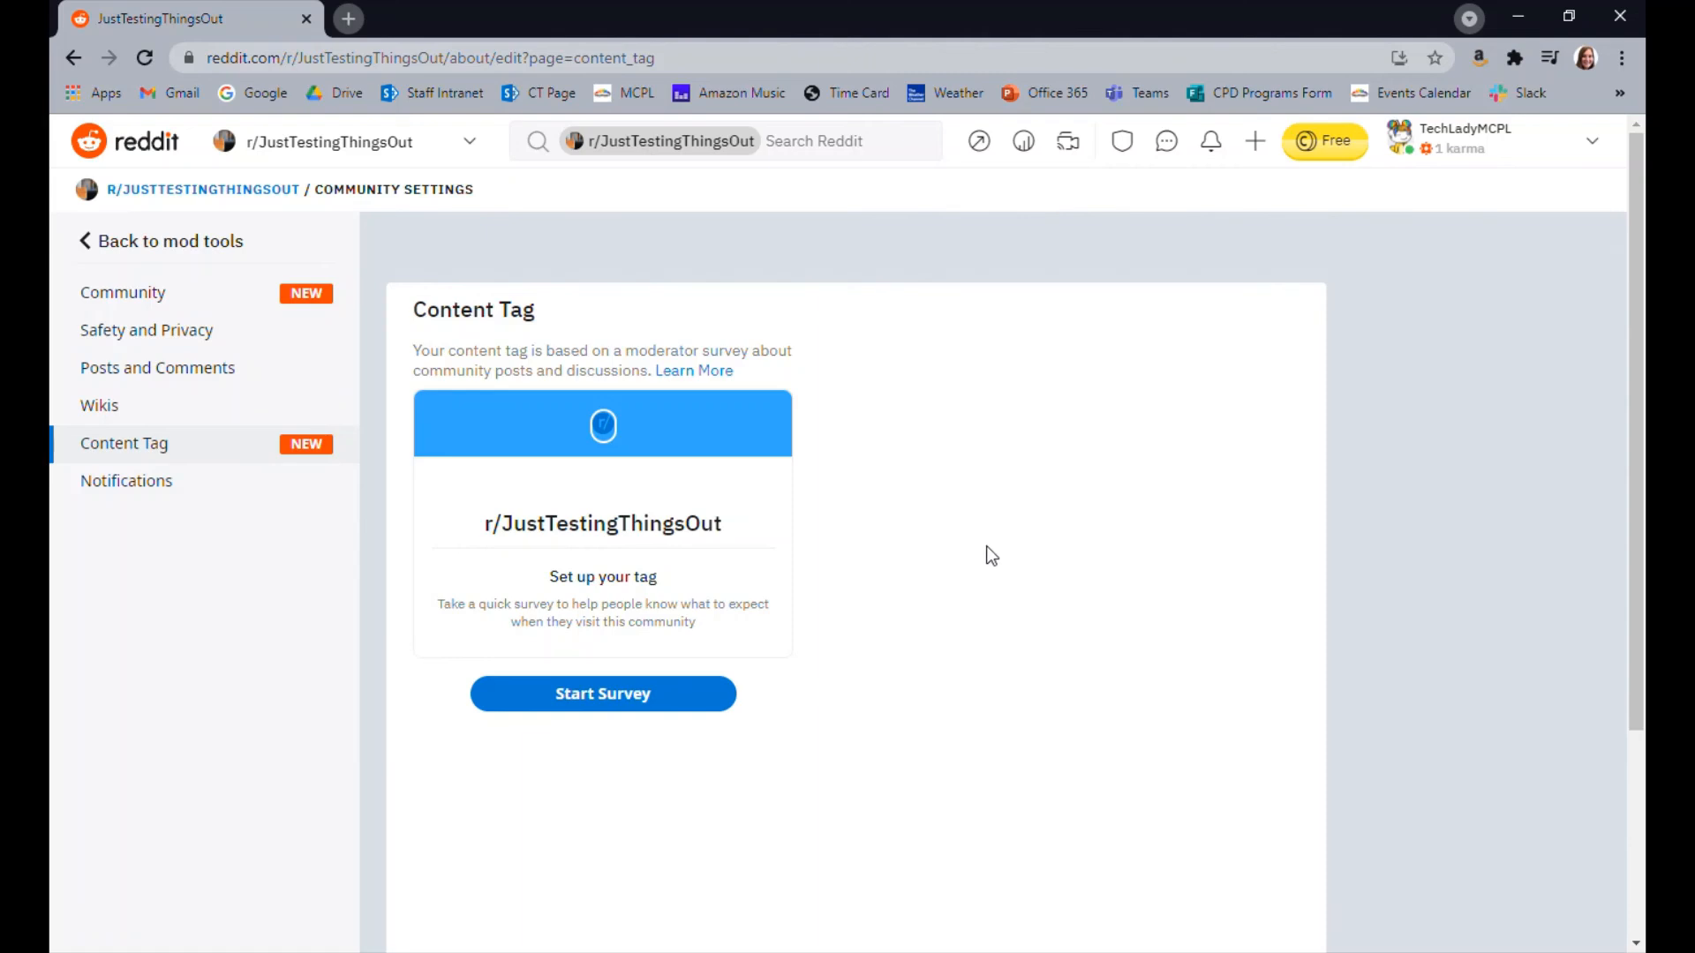
click(124, 486)
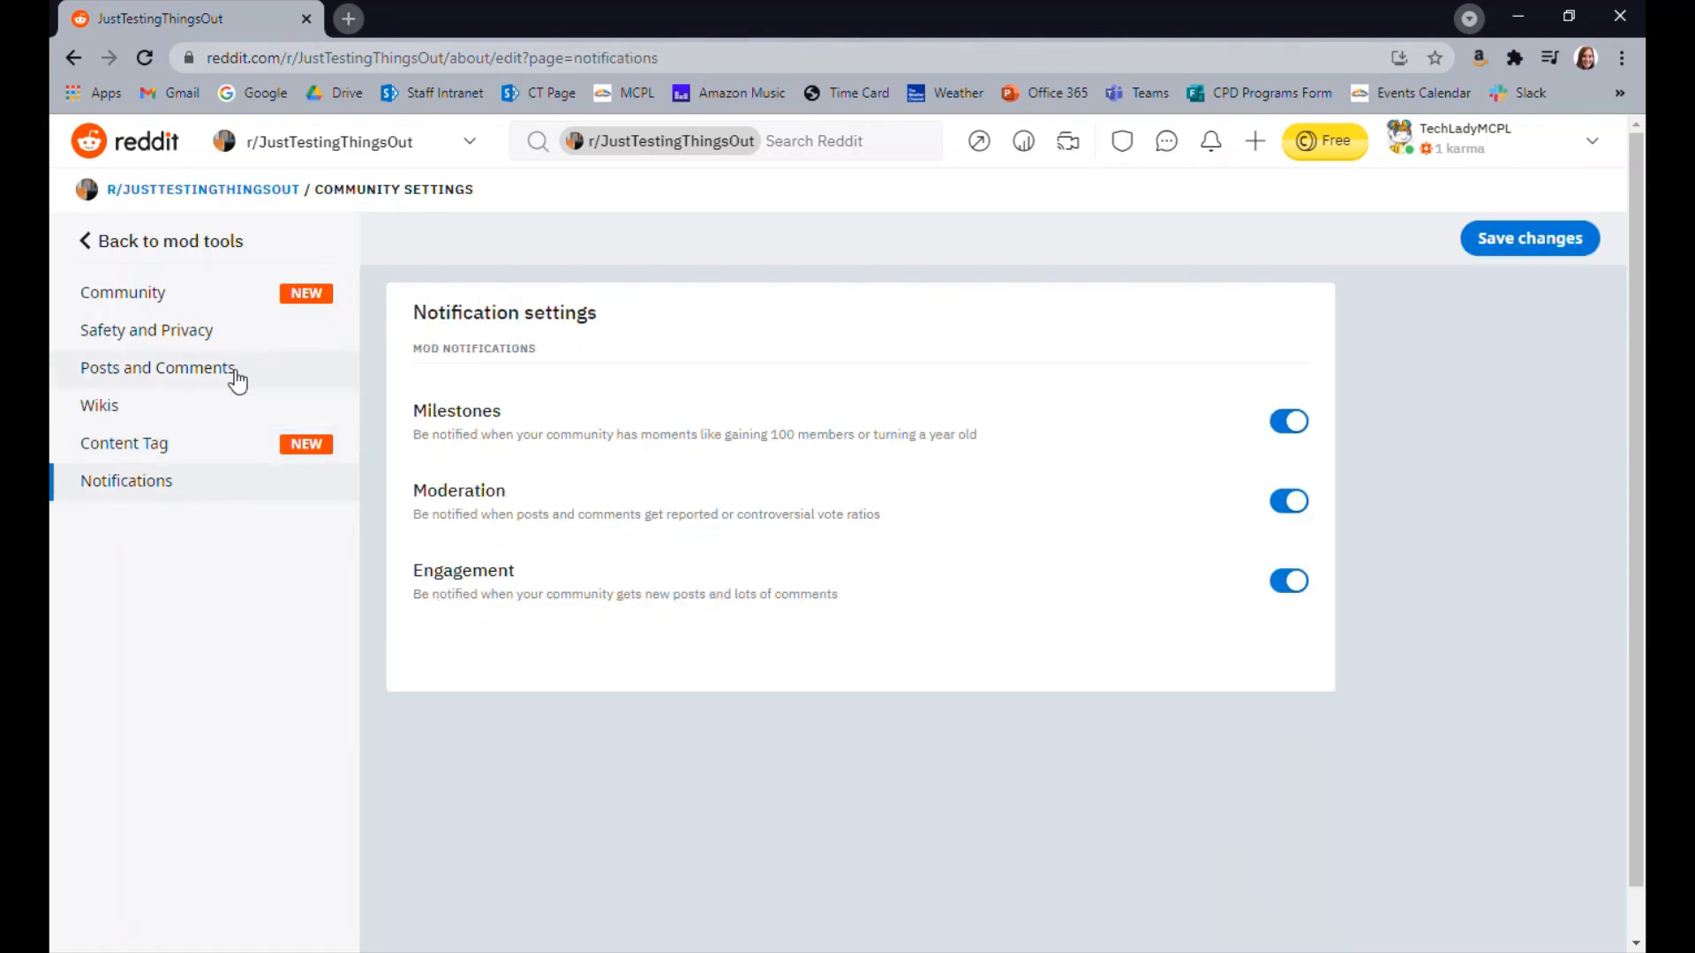
click(128, 248)
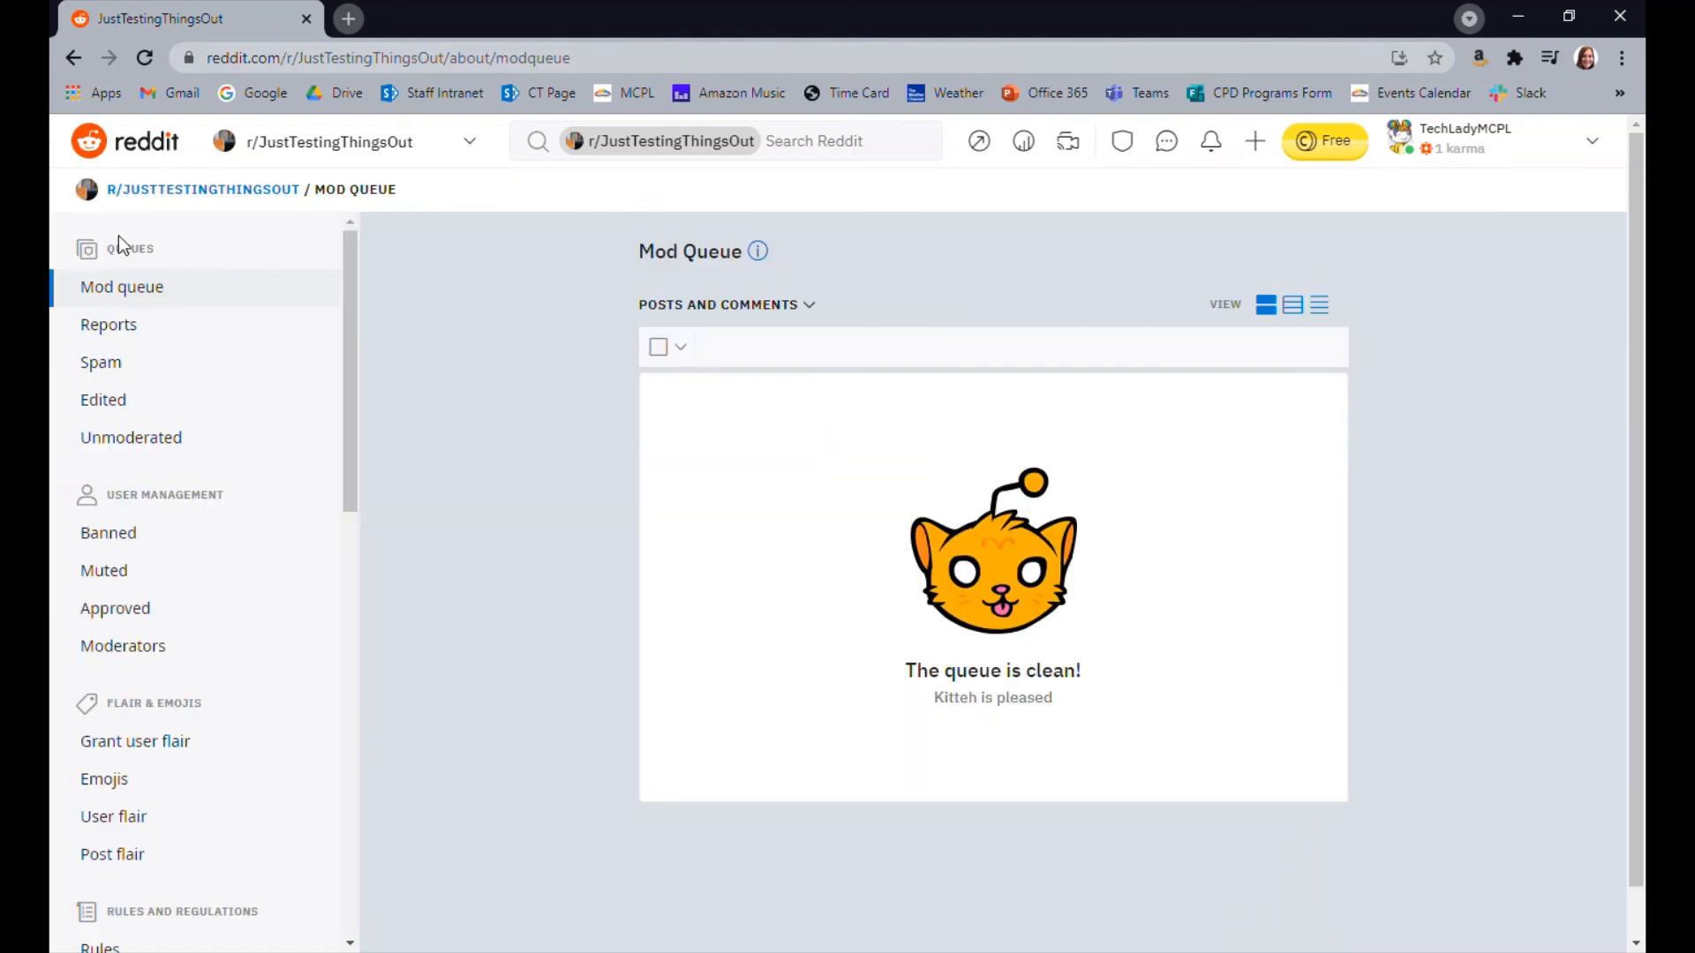
View the Community appearance options from the mod tools and go back to the mod queue
scroll(182, 606, down, 10)
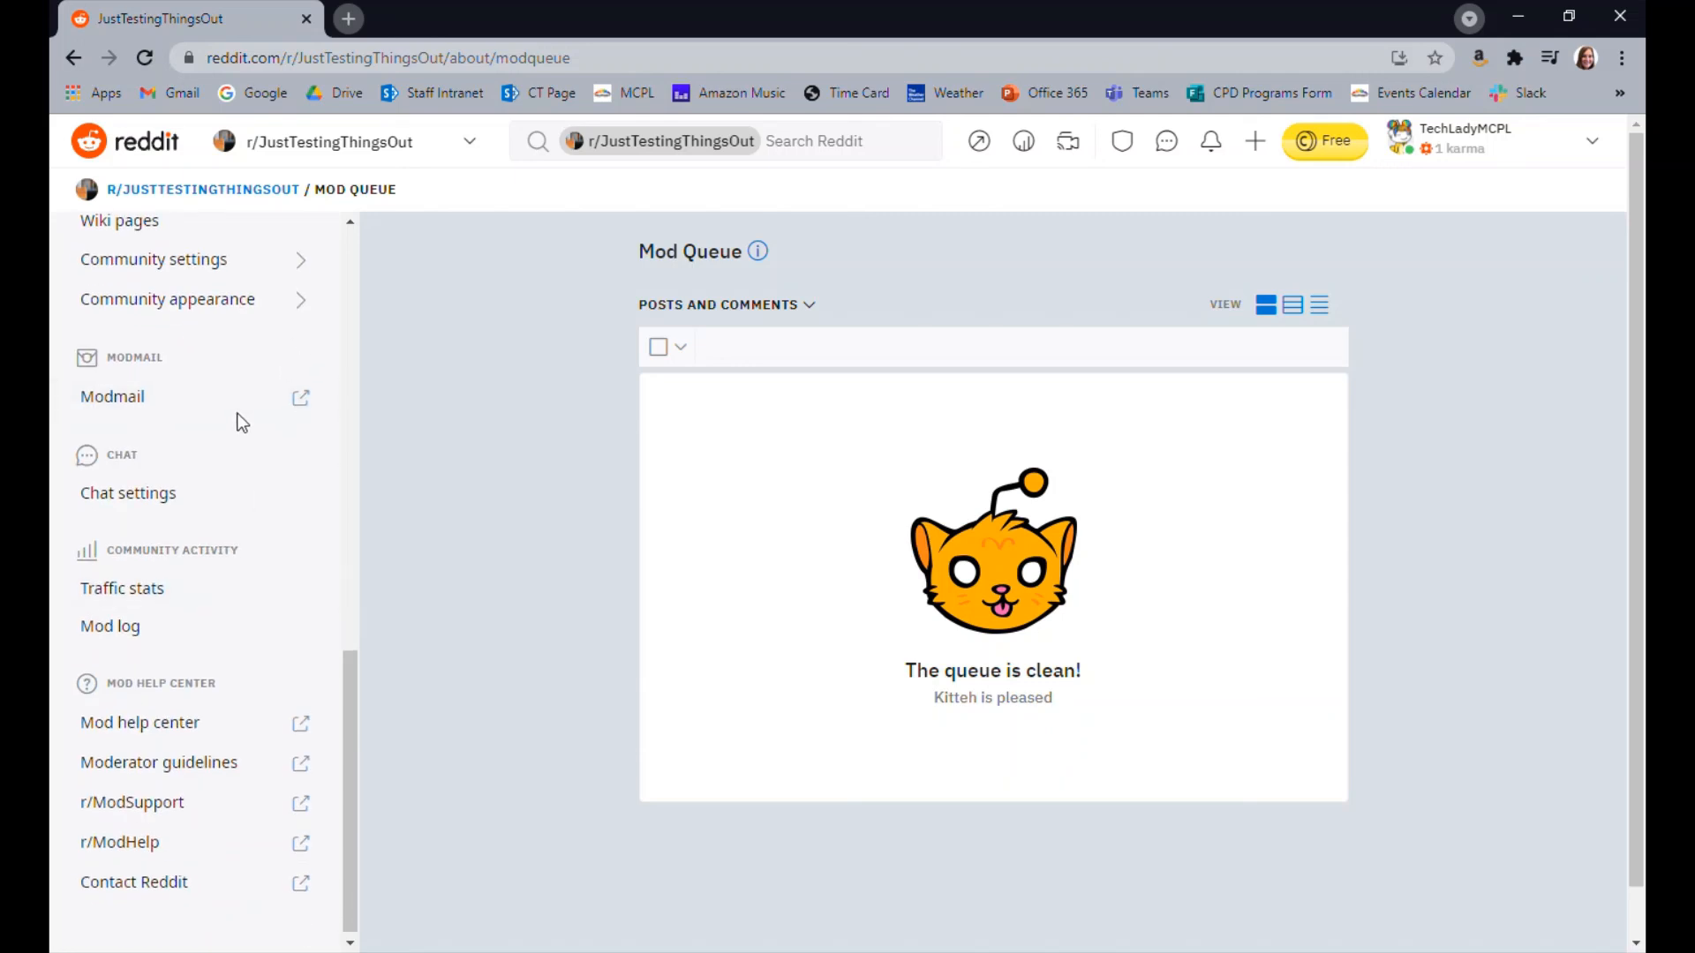
click(208, 300)
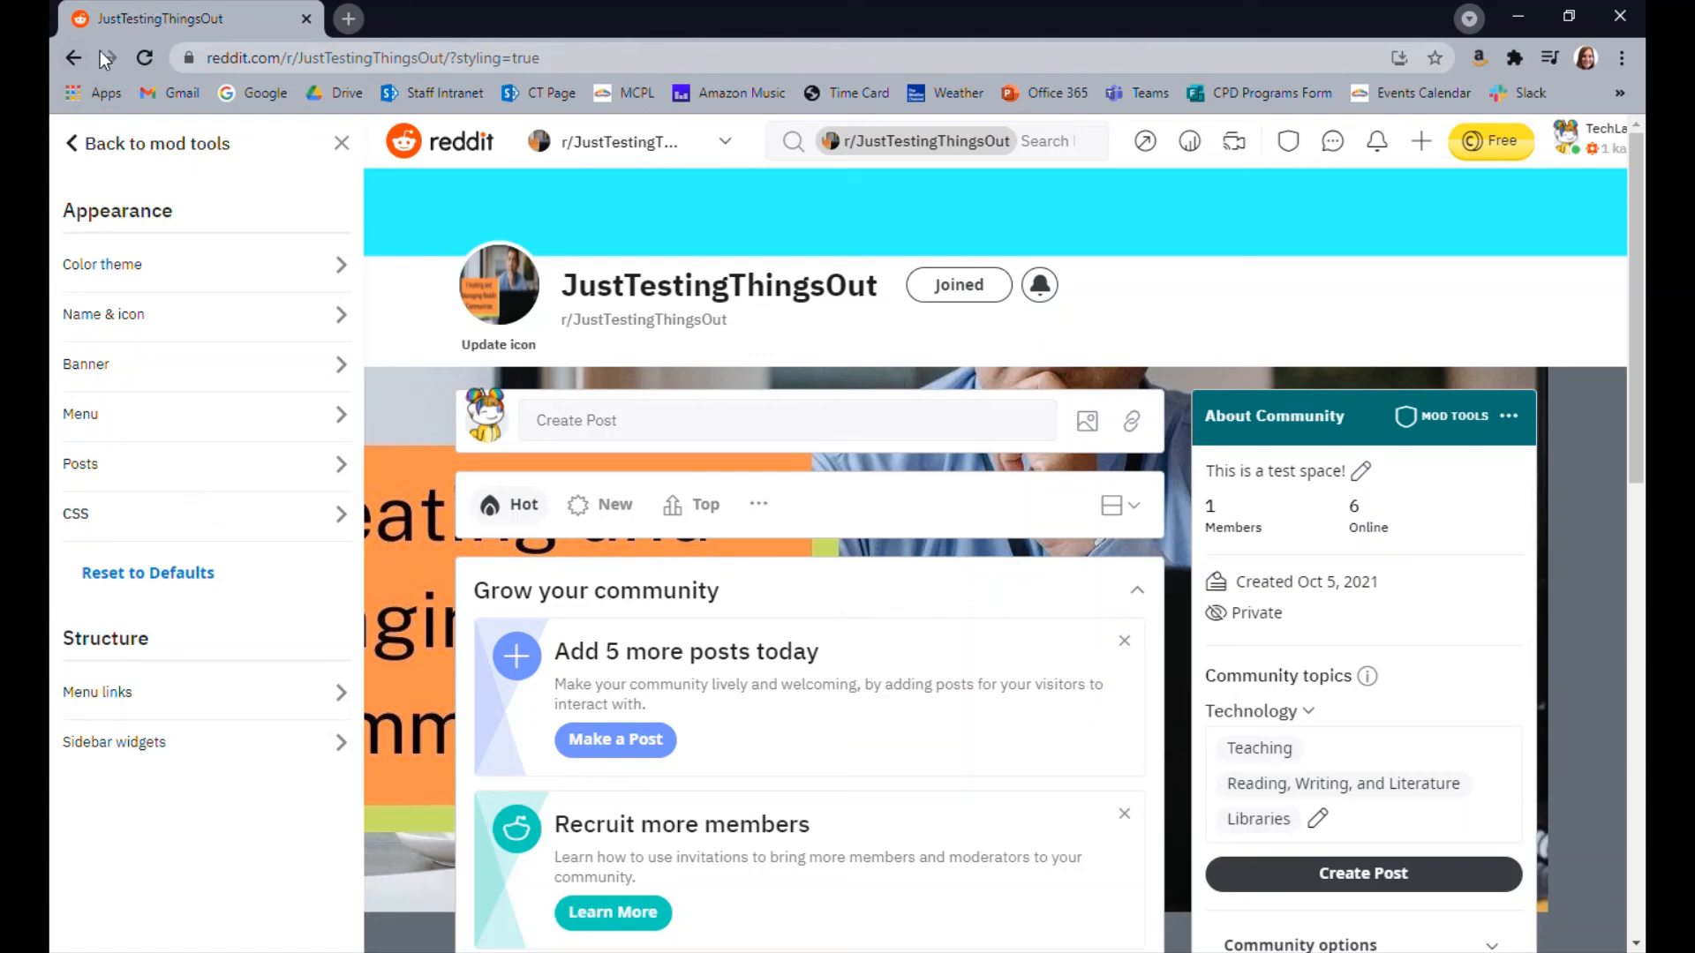
click(76, 60)
View the community's Chat settings, Traffic stats and Mod log pages
scroll(132, 466, down, 12)
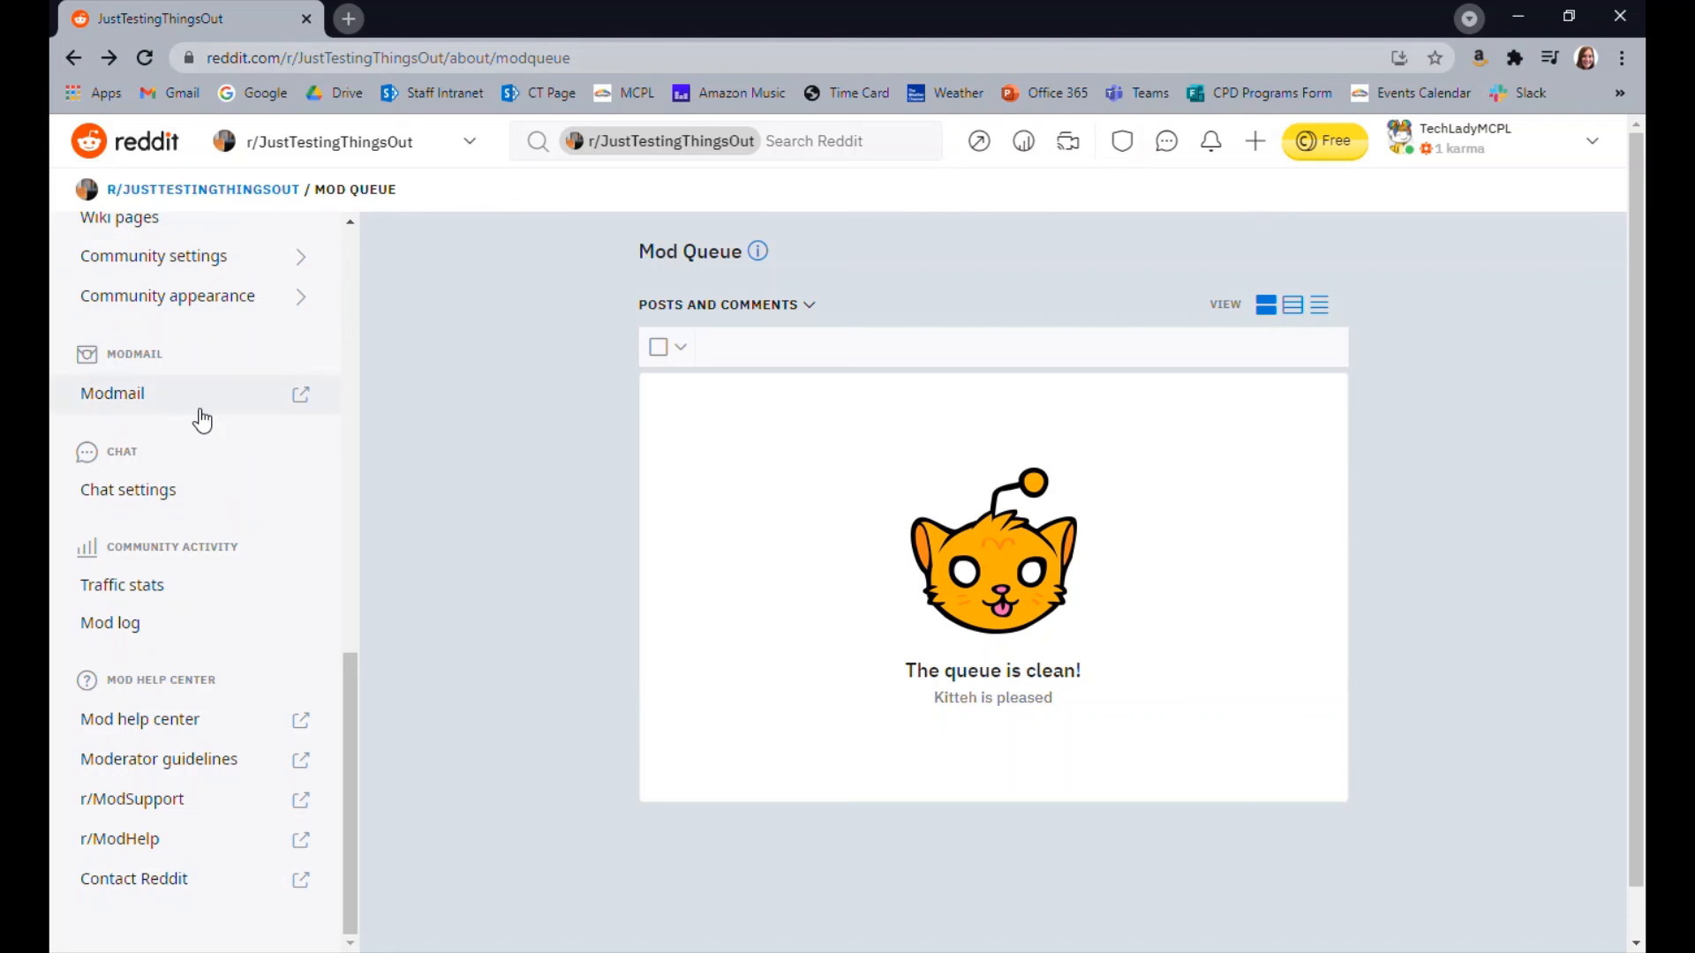
click(198, 495)
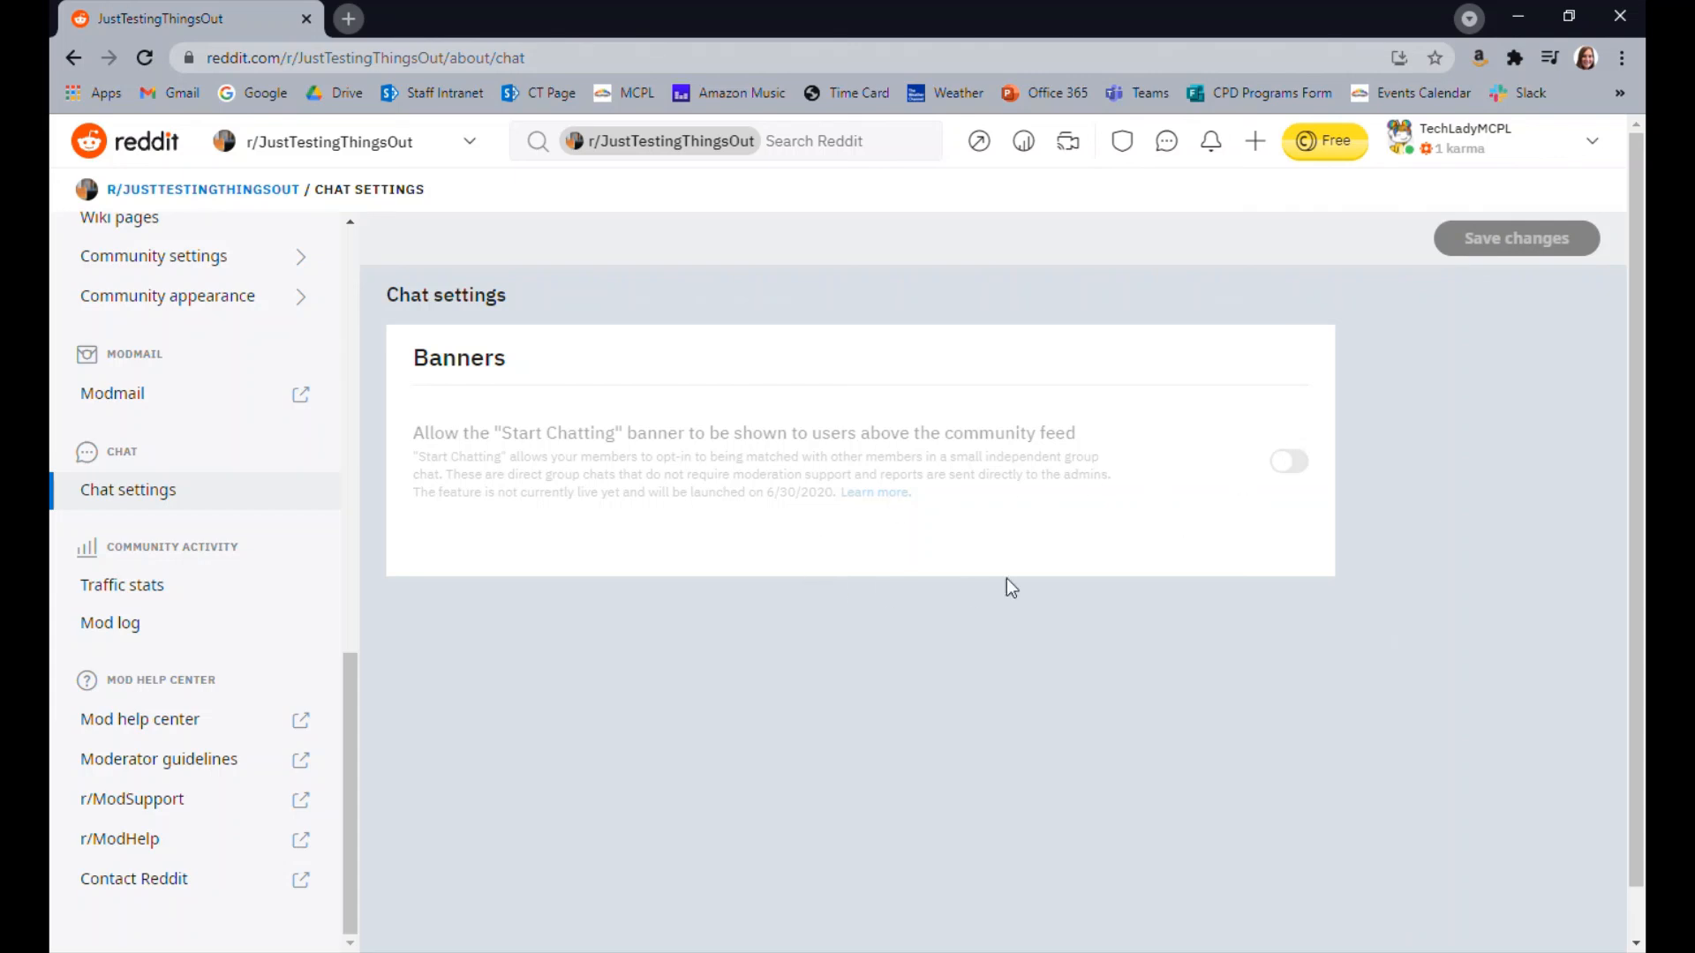
click(172, 587)
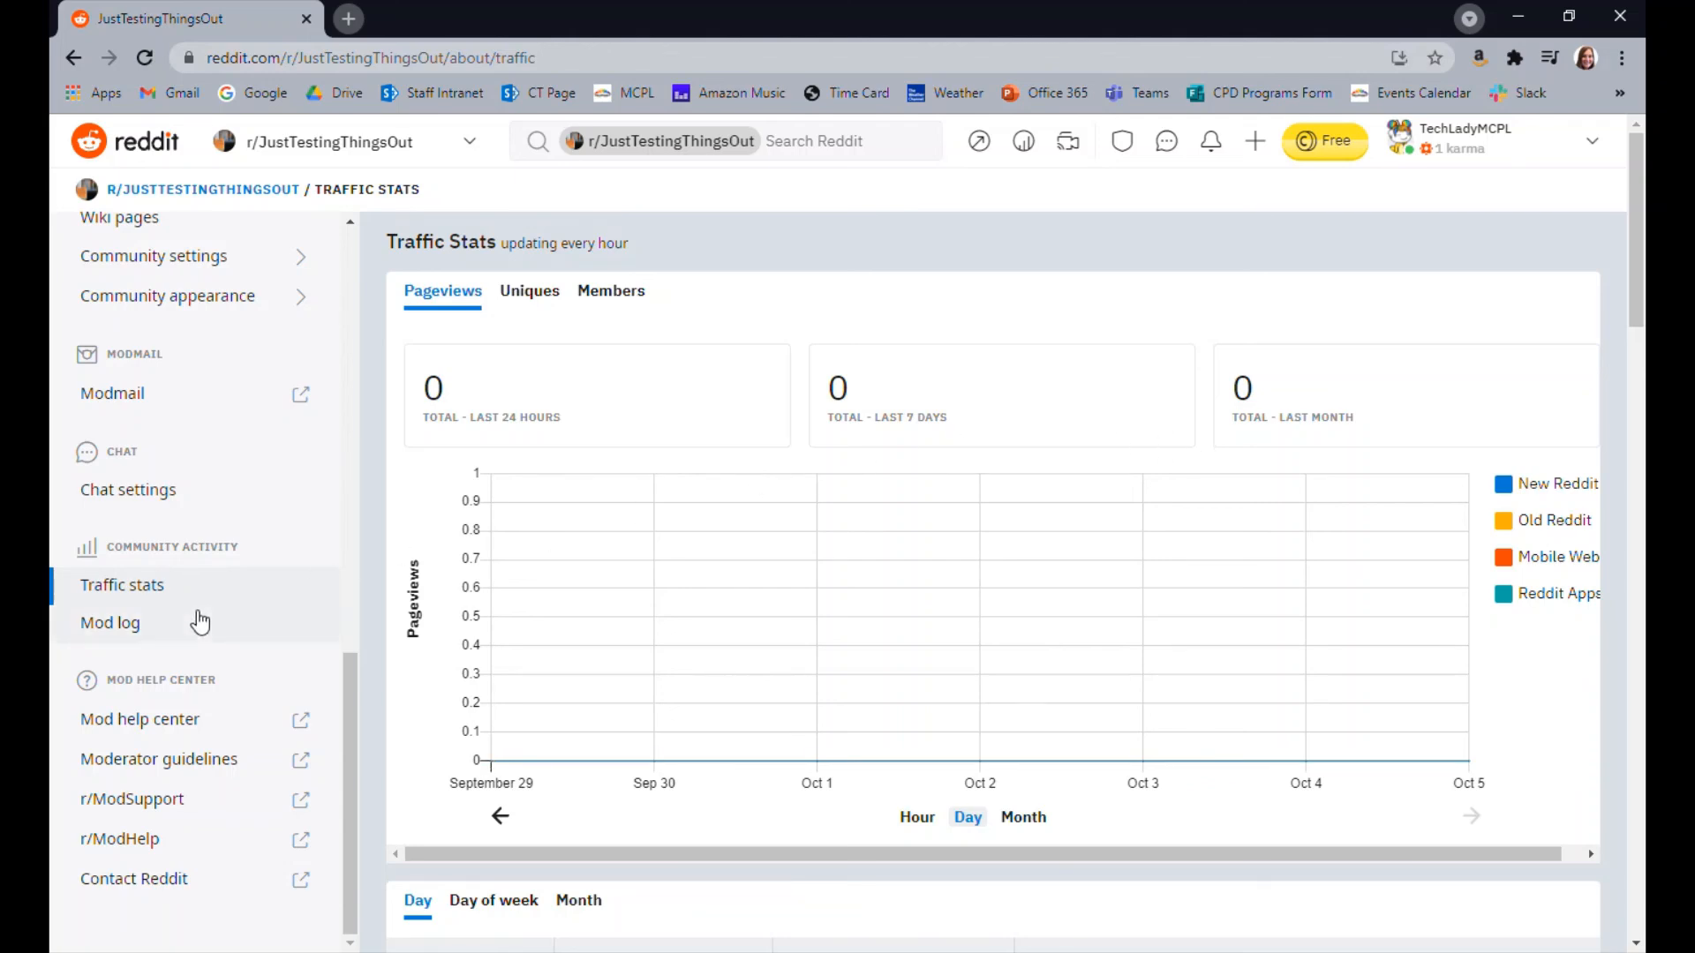
click(146, 627)
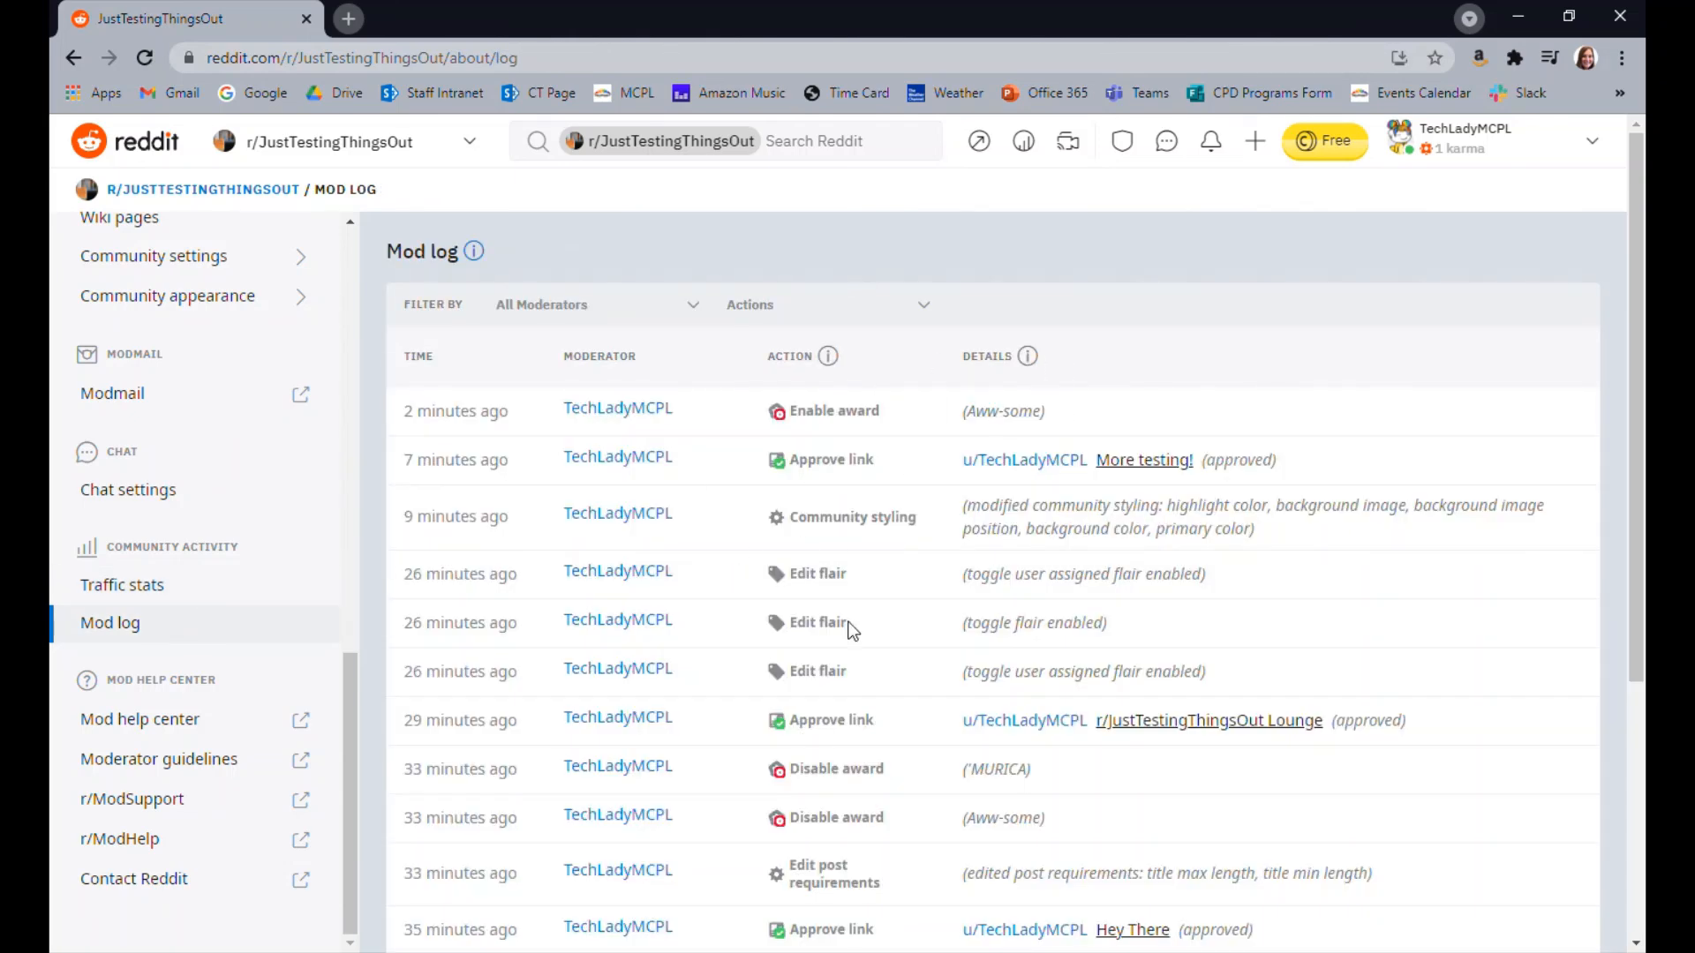